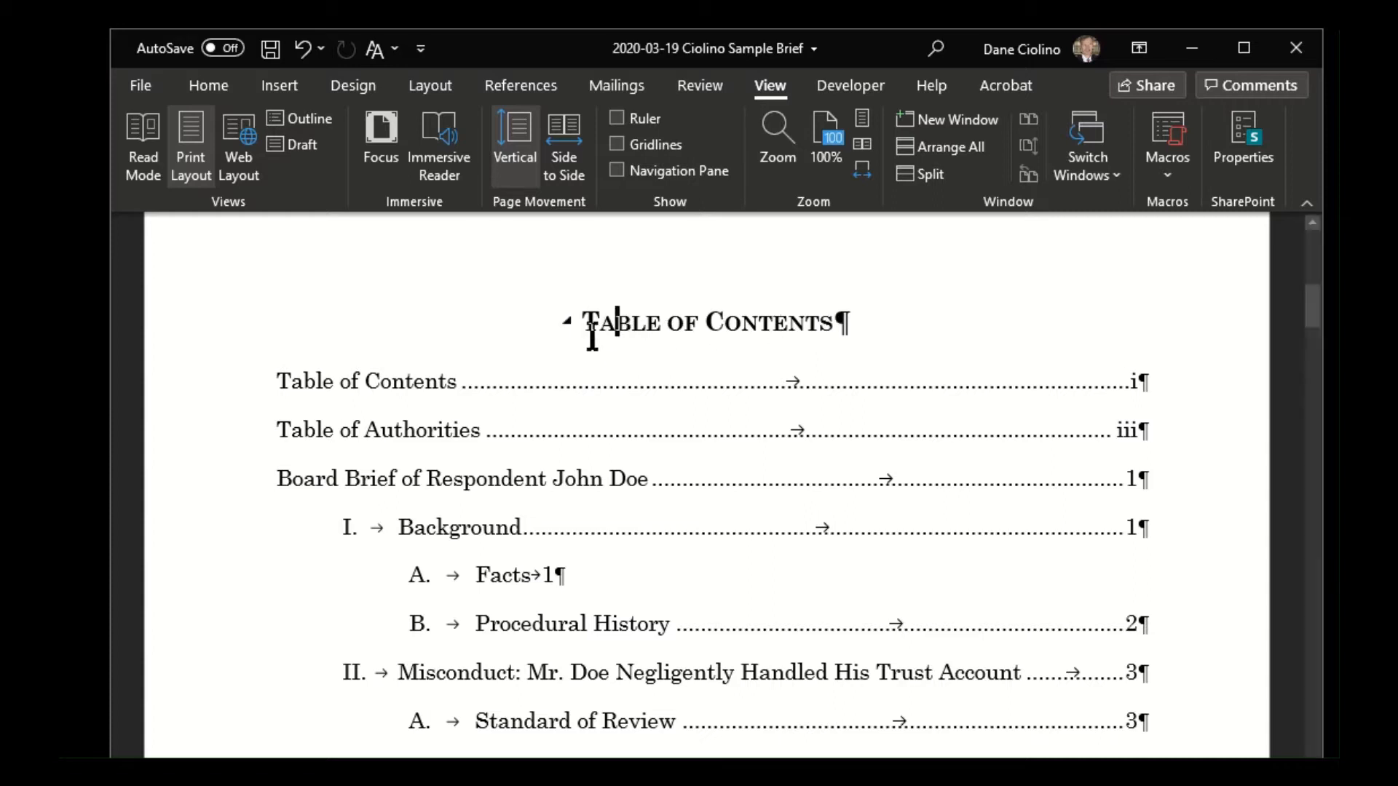
- Examine the table of contents entries, from the Table of Contents line down to the subheadings of the Misconduct section
scroll(531, 361, "down", 1)
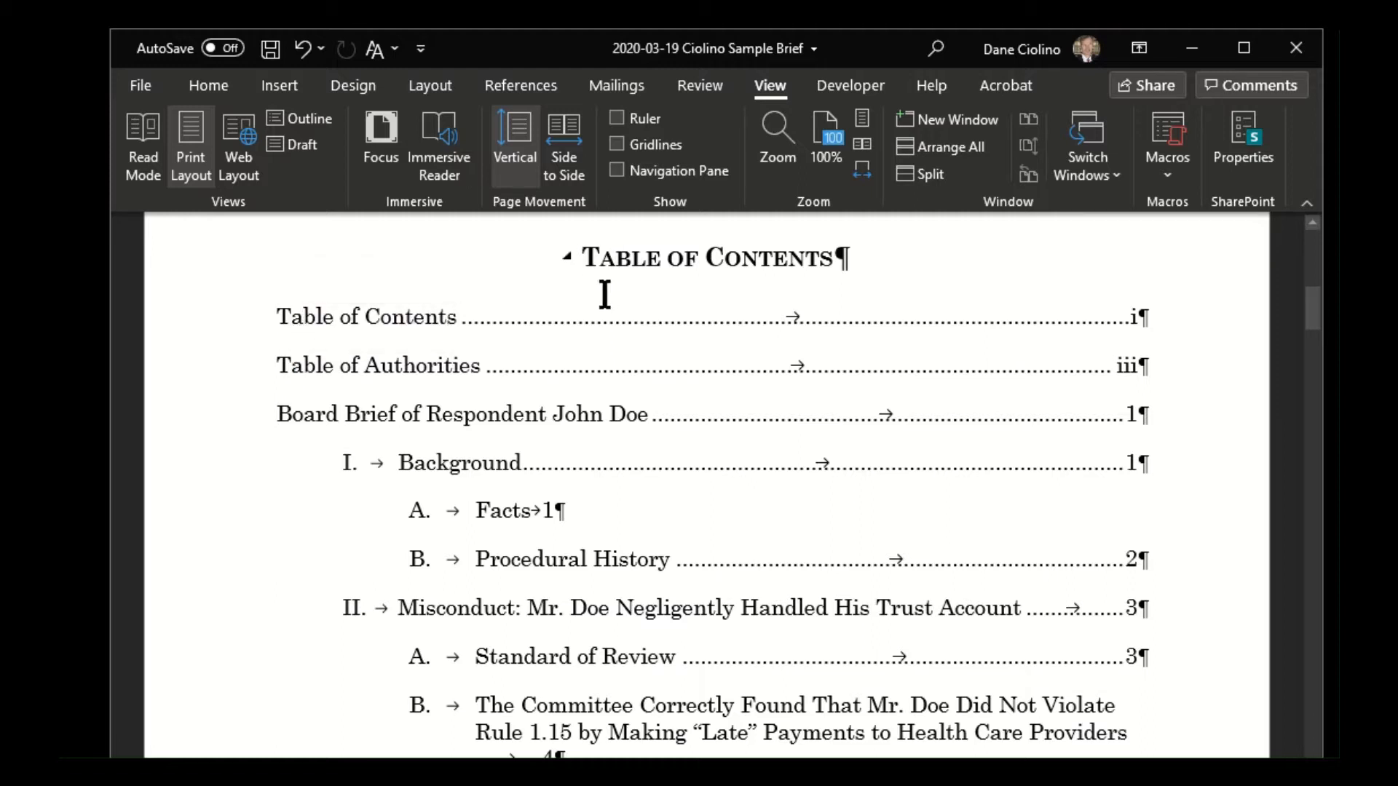
scroll(638, 277, "up", 2)
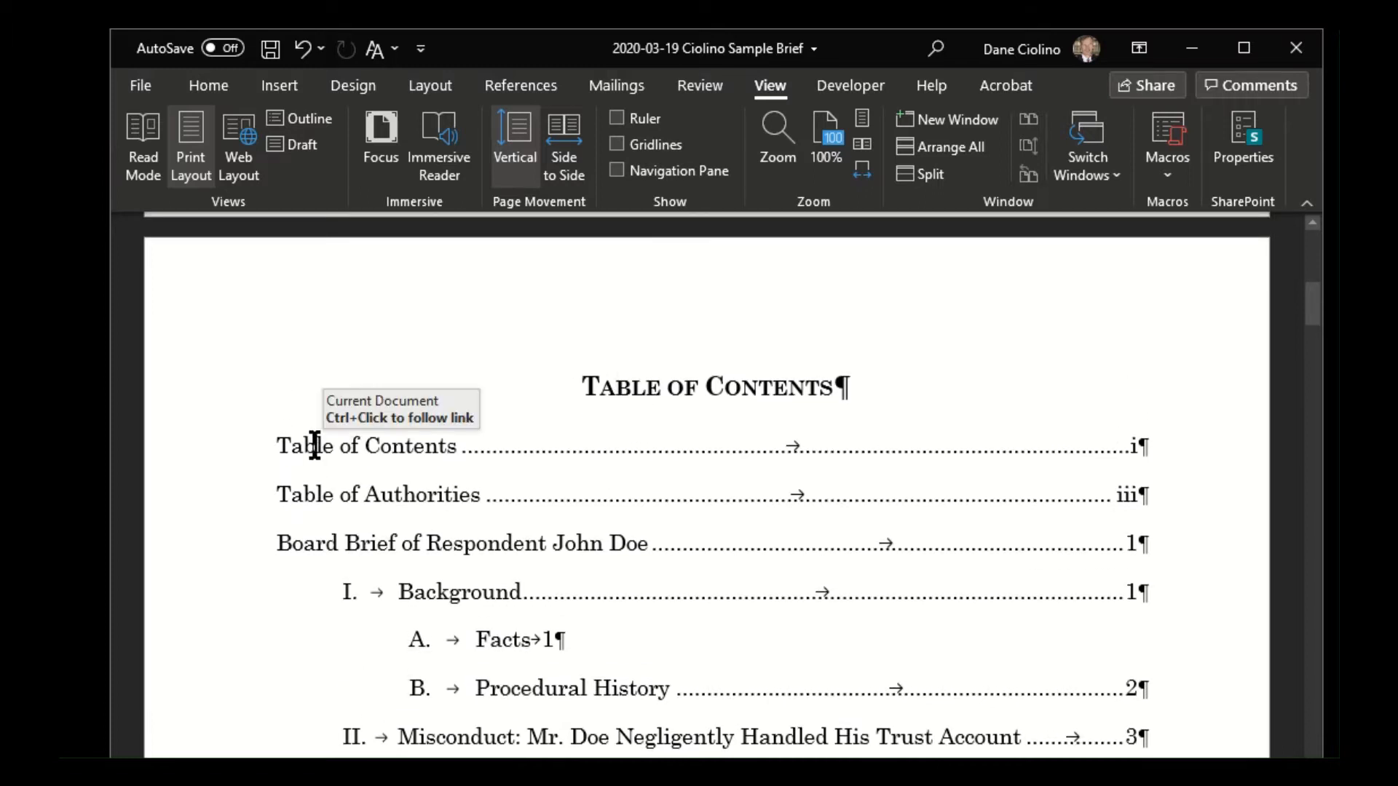
left_click(321, 442)
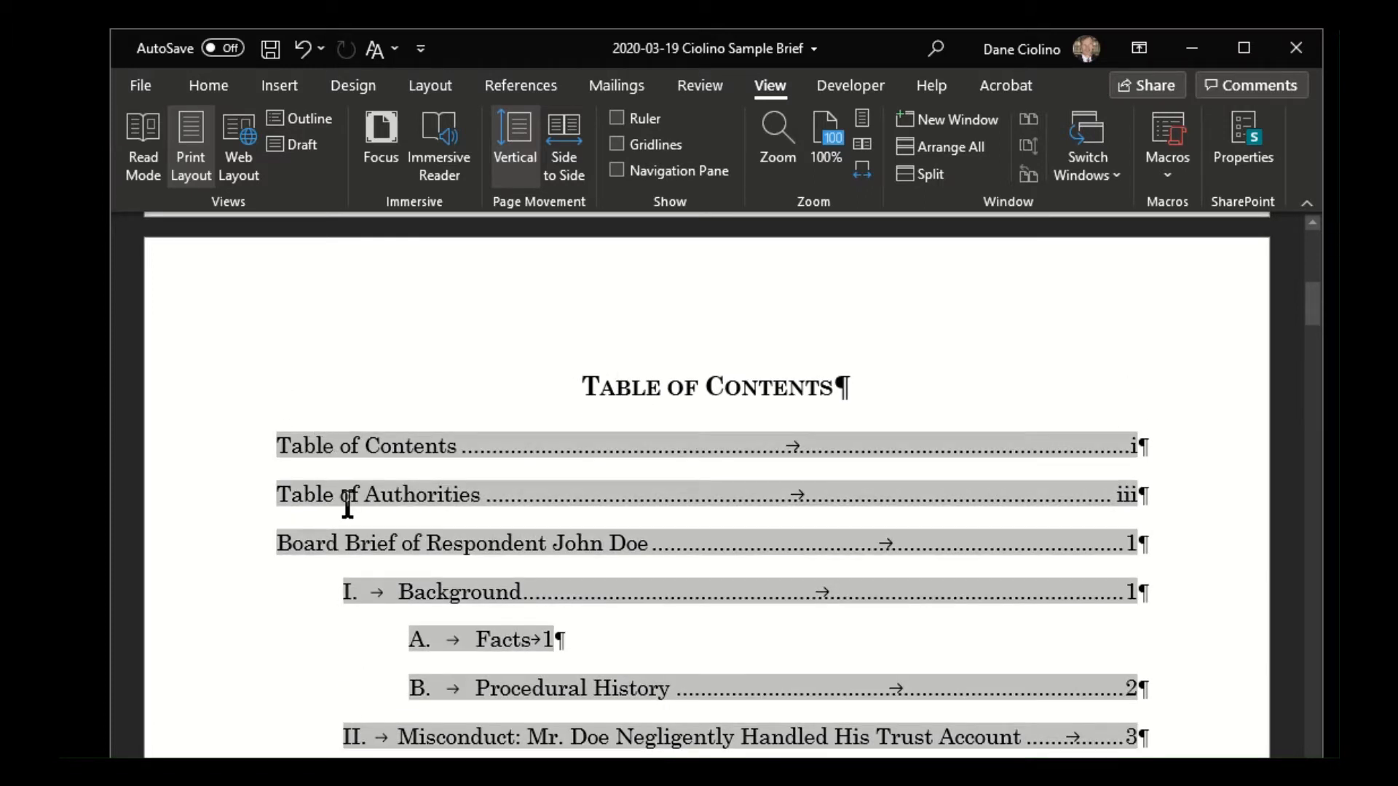
scroll(437, 545, "down", 2)
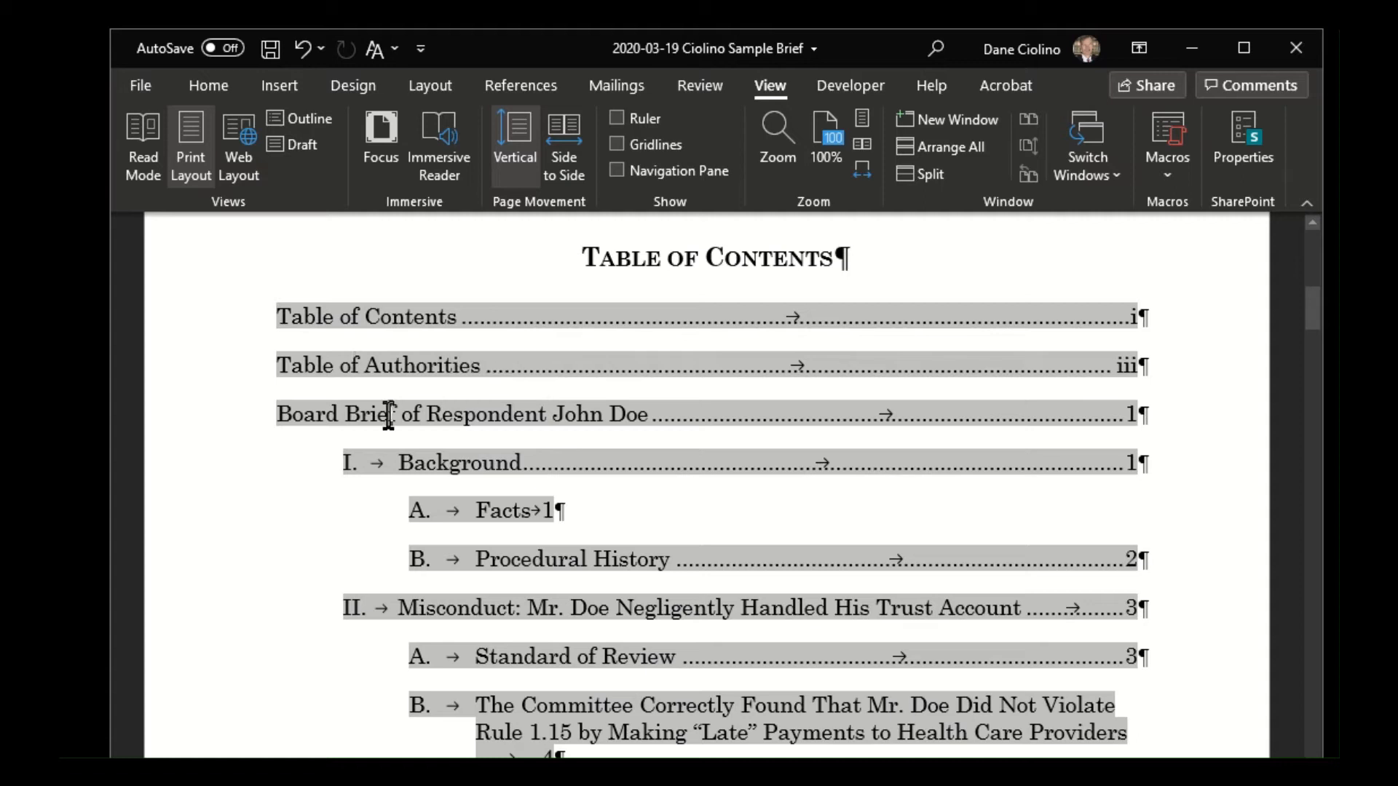
scroll(605, 440, "down", 1)
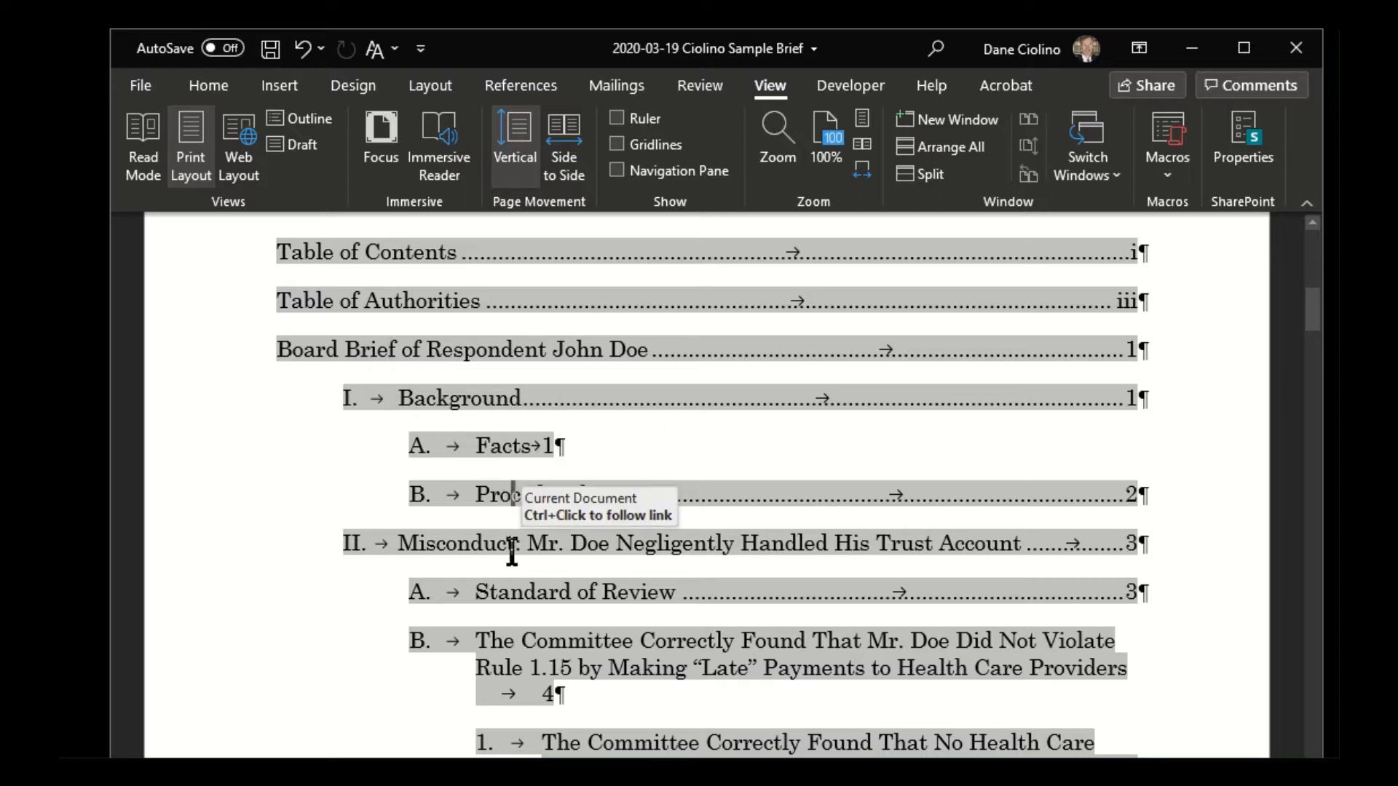
scroll(512, 557, "down", 3)
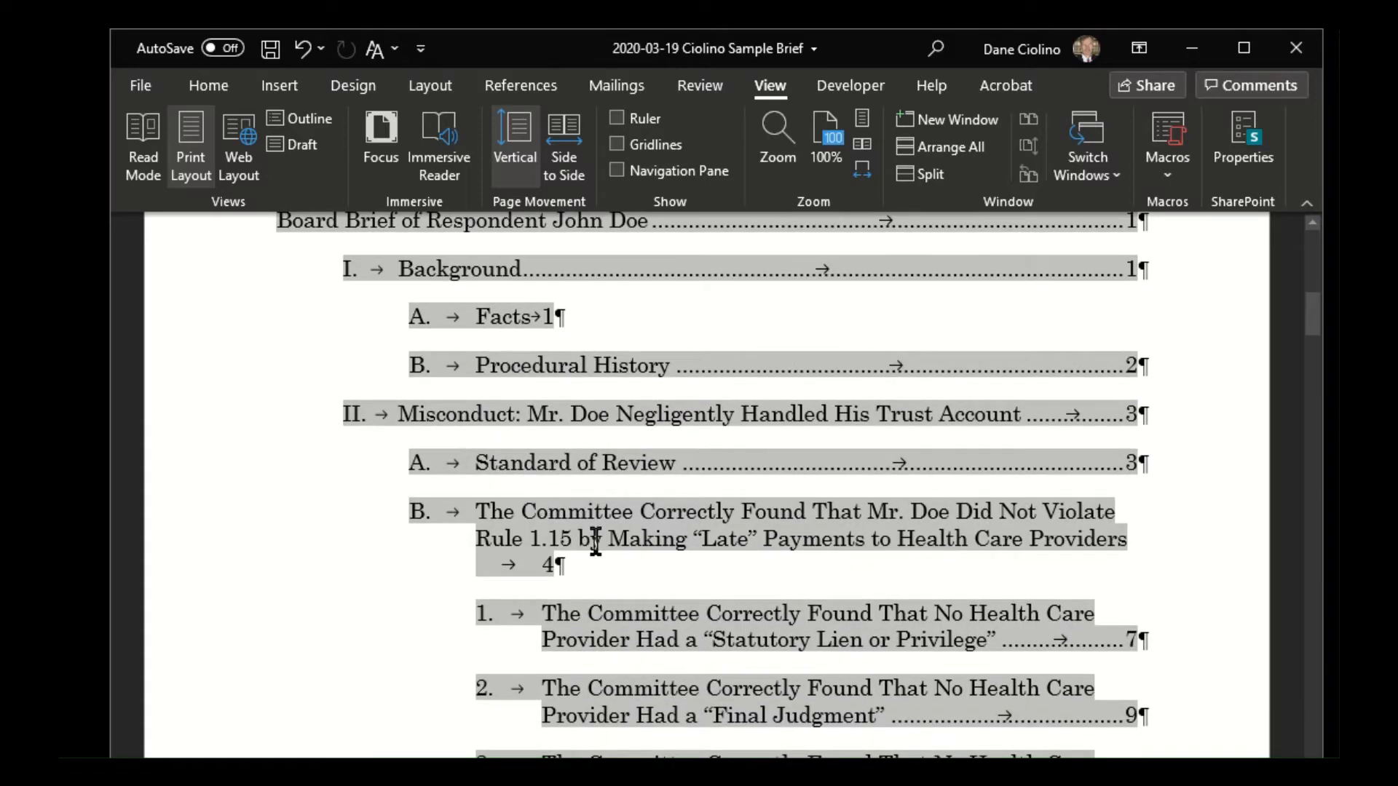
scroll(539, 437, "up", 3)
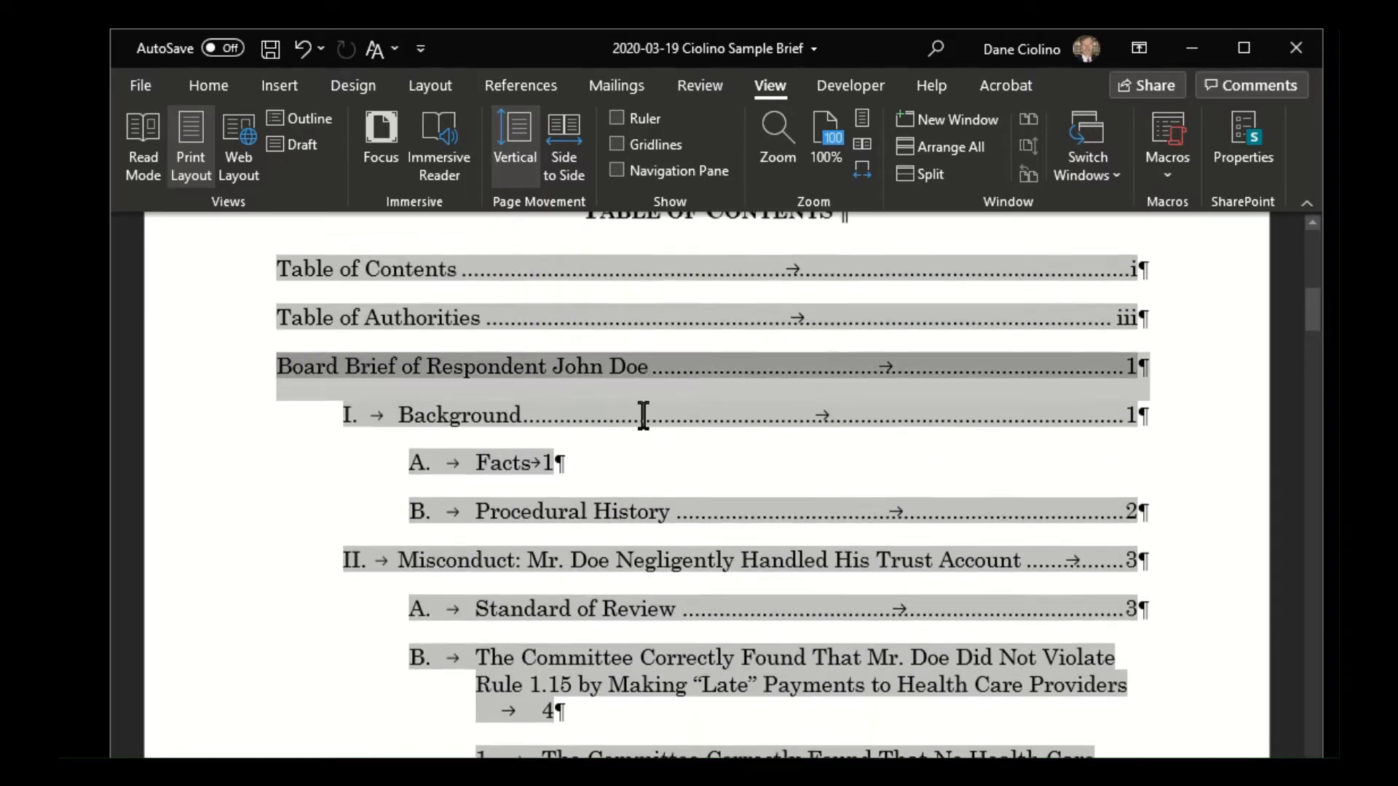
scroll(643, 417, "up", 5)
left_click(641, 446)
- Go past the table of authorities to the brief's first body page and examine its title and the Background and Facts headings
scroll(626, 473, "down", 7)
scroll(630, 468, "down", 15)
scroll(516, 397, "down", 20)
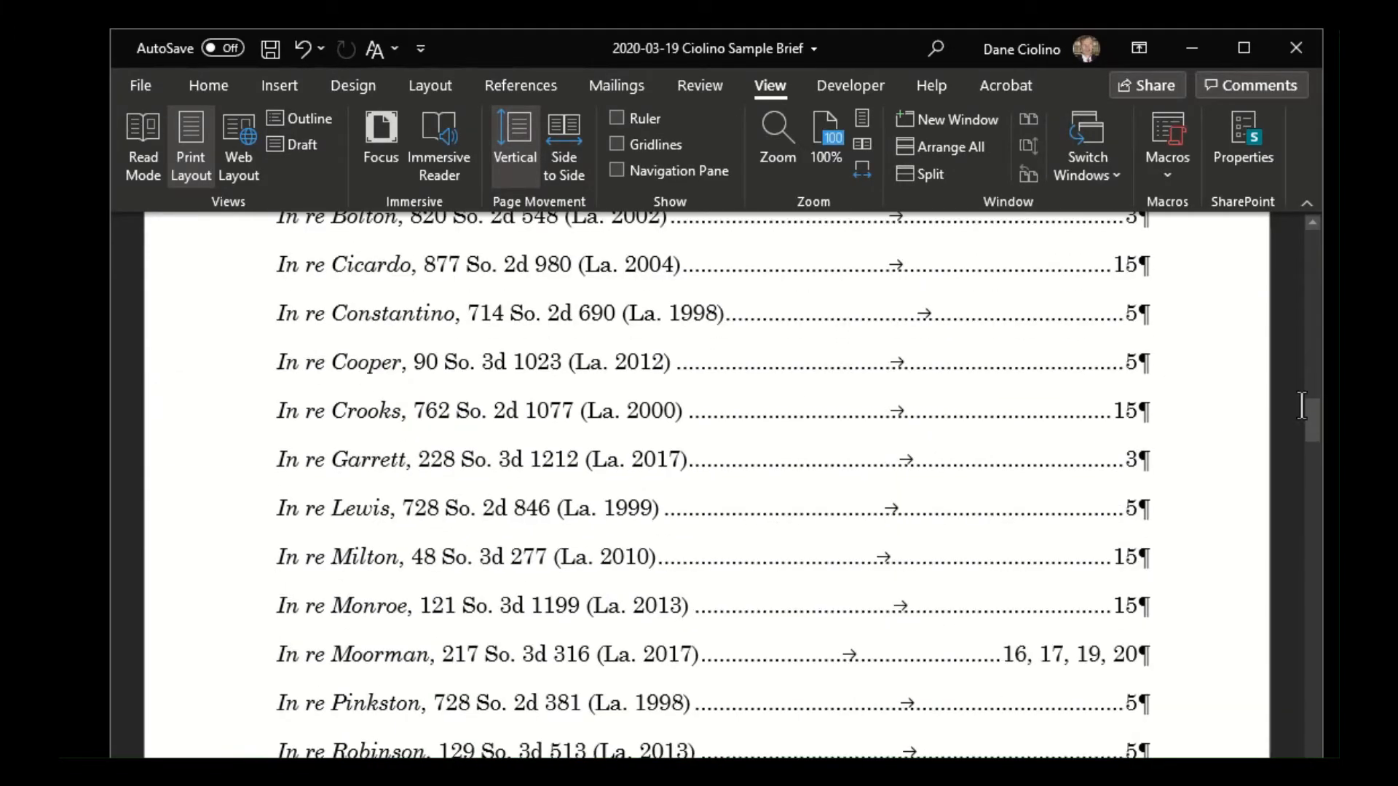
left_click_drag(1316, 422, 1316, 514)
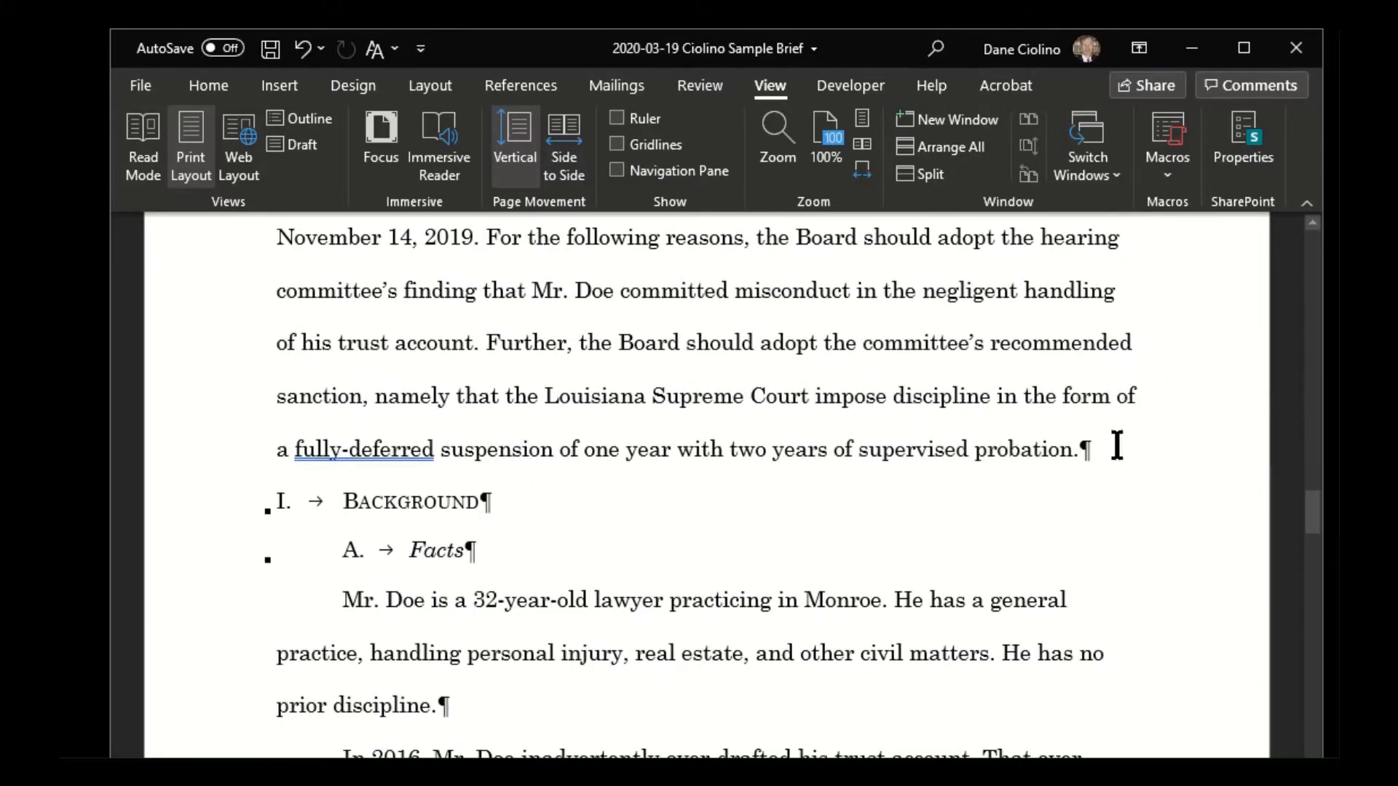
scroll(921, 240, "up", 3)
scroll(921, 410, "down", 3)
scroll(925, 410, "up", 3)
scroll(592, 437, "down", 3)
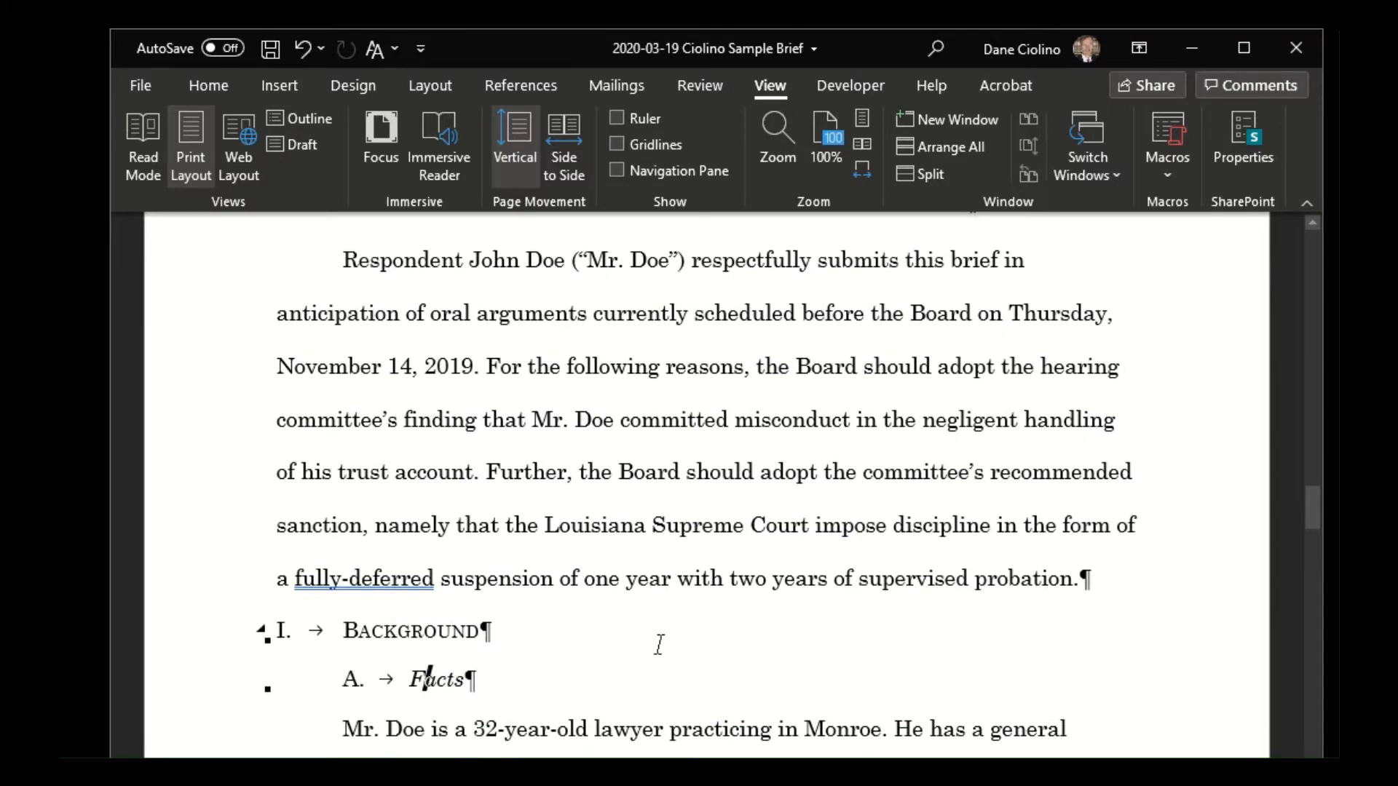
scroll(677, 531, "up", 4)
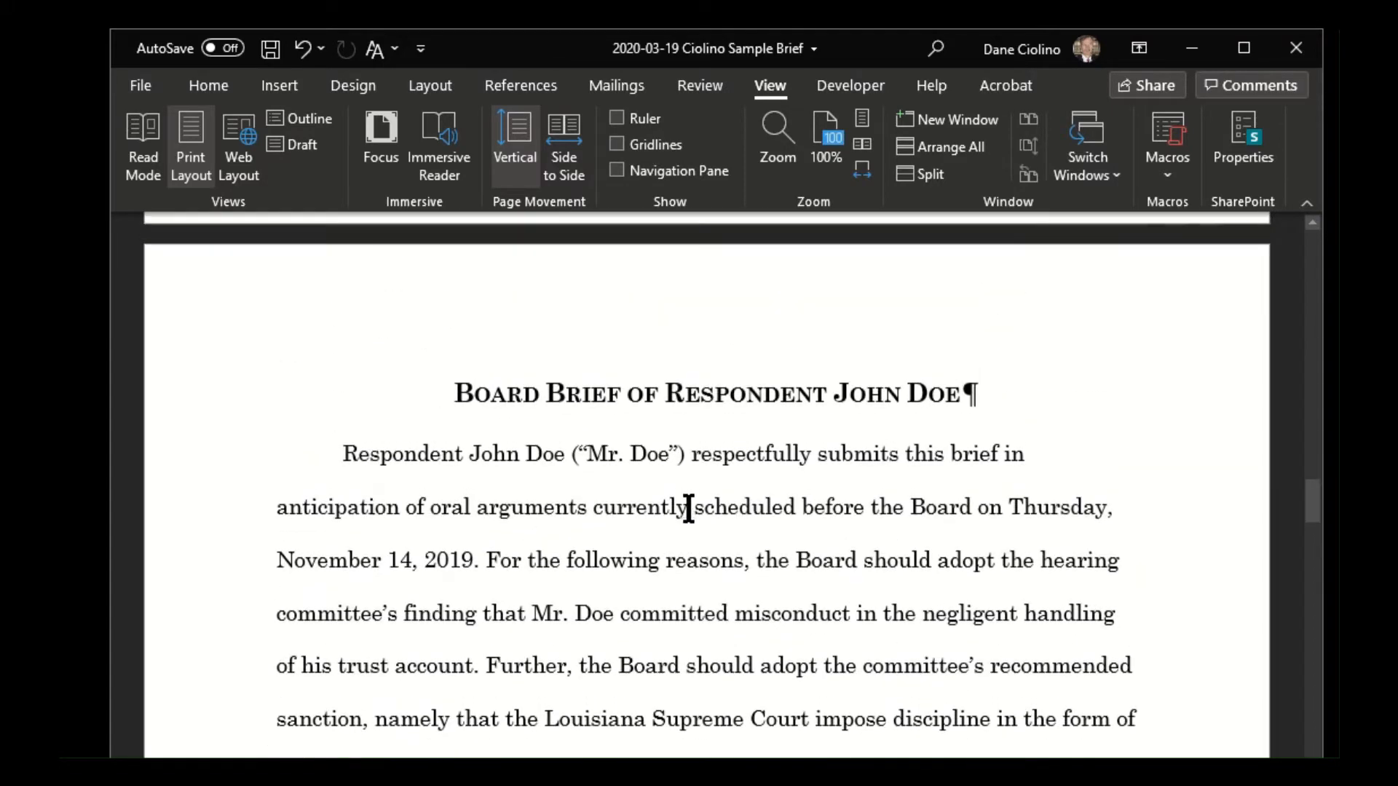
scroll(688, 508, "up", 2)
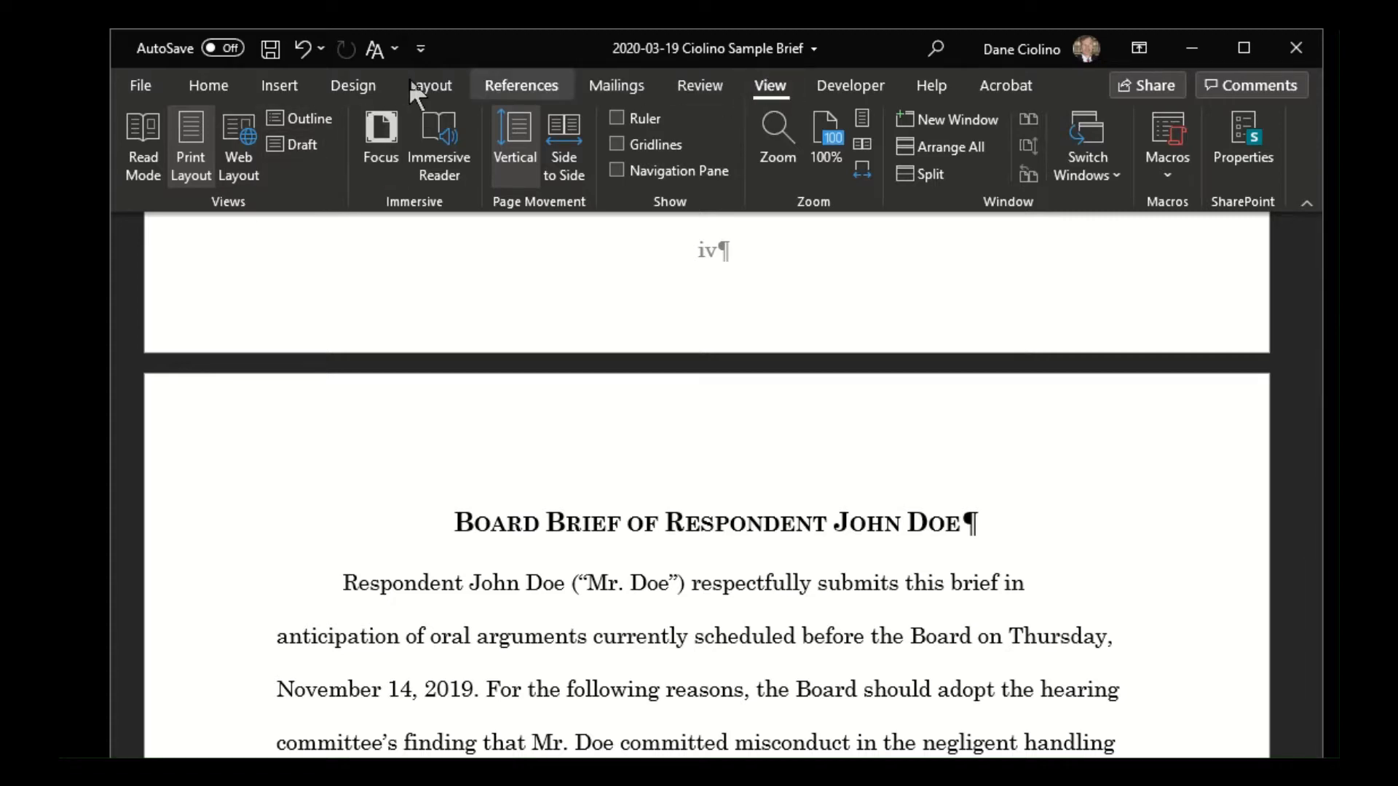
- Check the paragraph styles of the brief's title and first headings in Outline view, and close that view
left_click(300, 117)
scroll(539, 313, "up", 2)
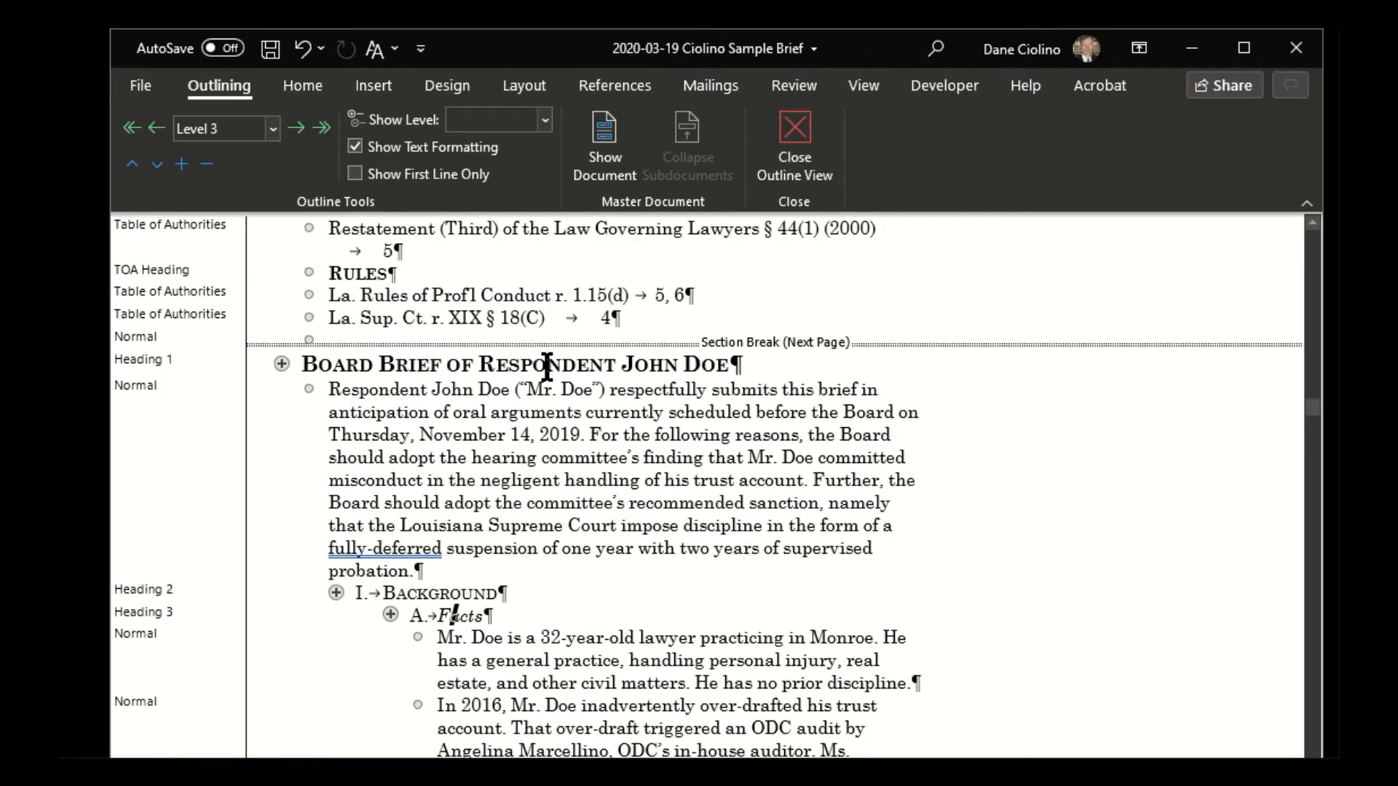
scroll(550, 367, "down", 1)
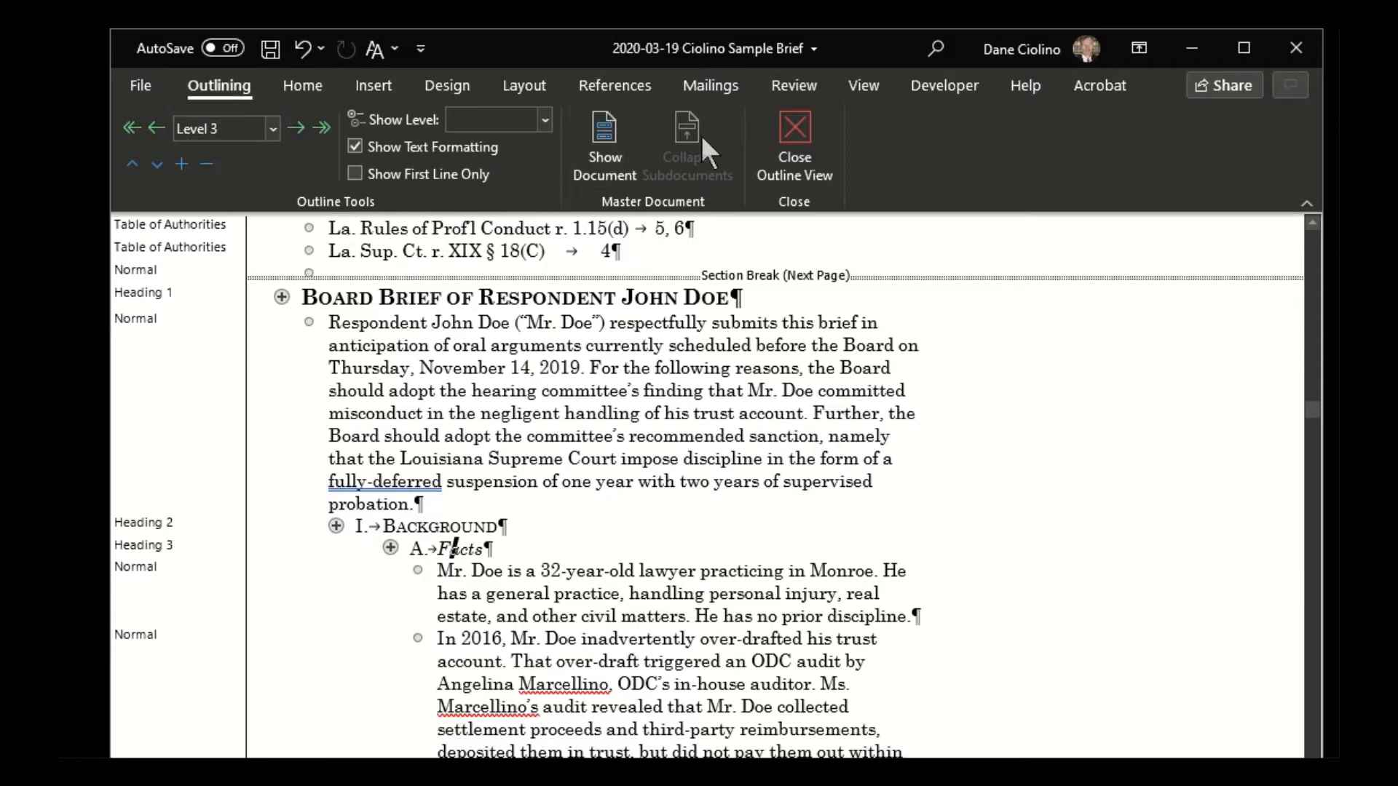
left_click(794, 142)
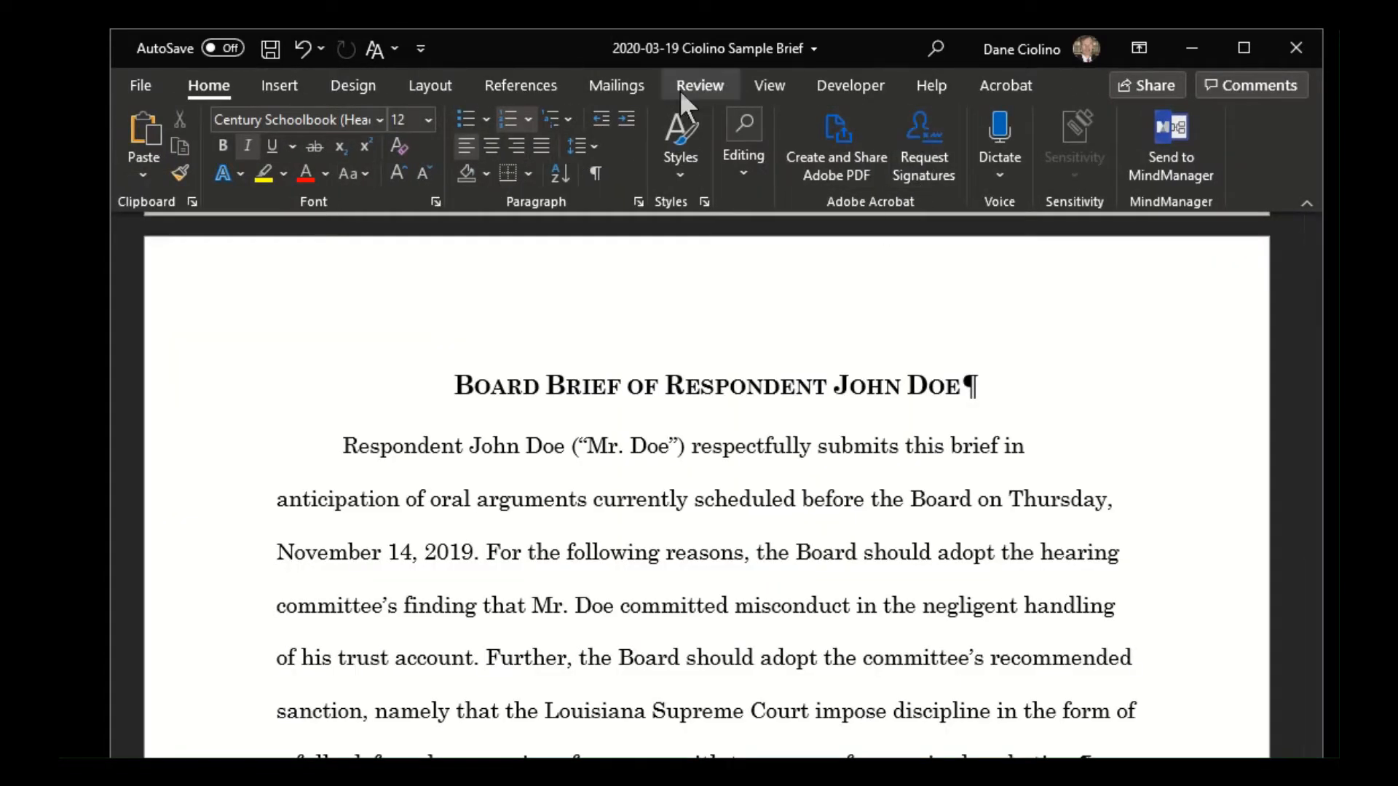
- Switch to Draft view and check the style names beside the brief's title, Background heading and Facts heading
left_click(769, 86)
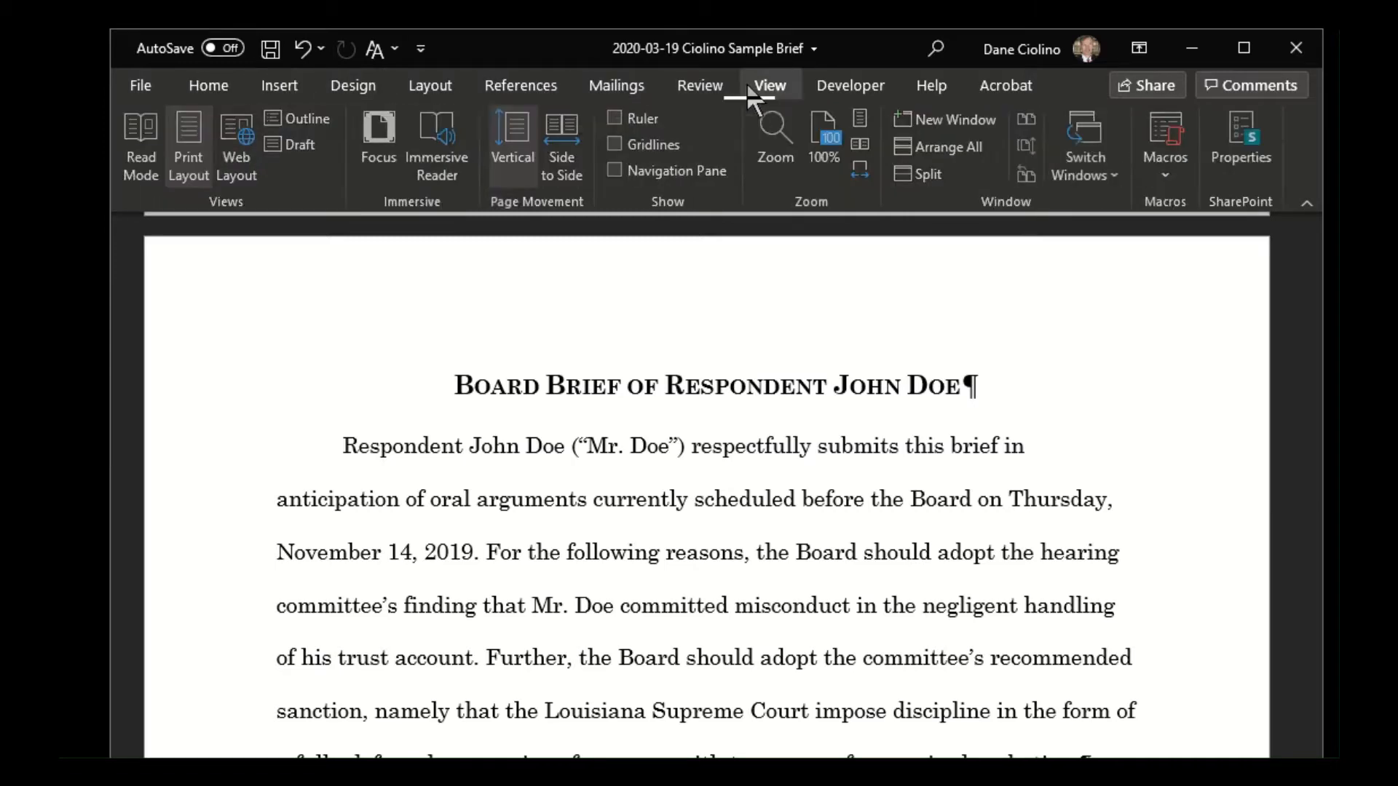
left_click(293, 144)
scroll(412, 404, "up", 2)
scroll(409, 393, "down", 2)
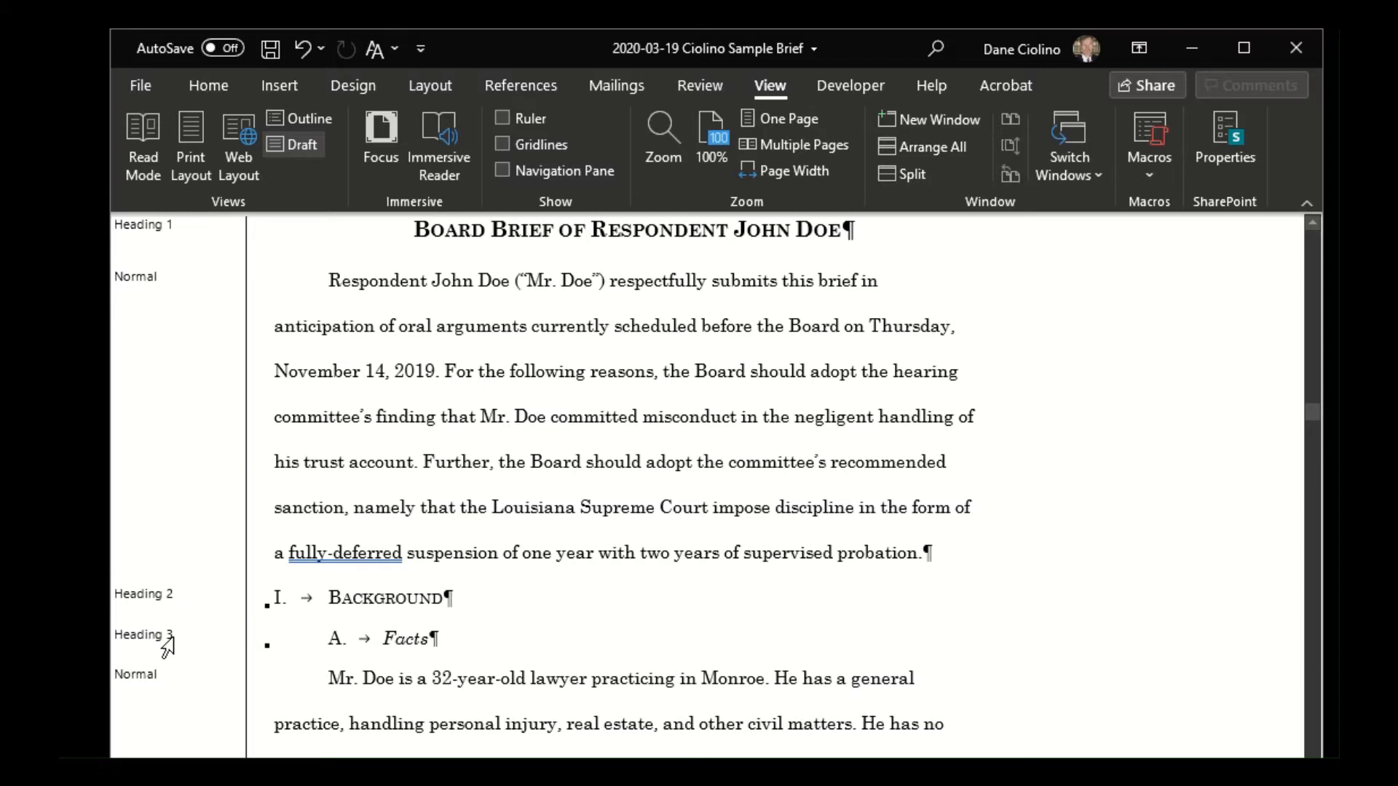
scroll(422, 480, "up", 2)
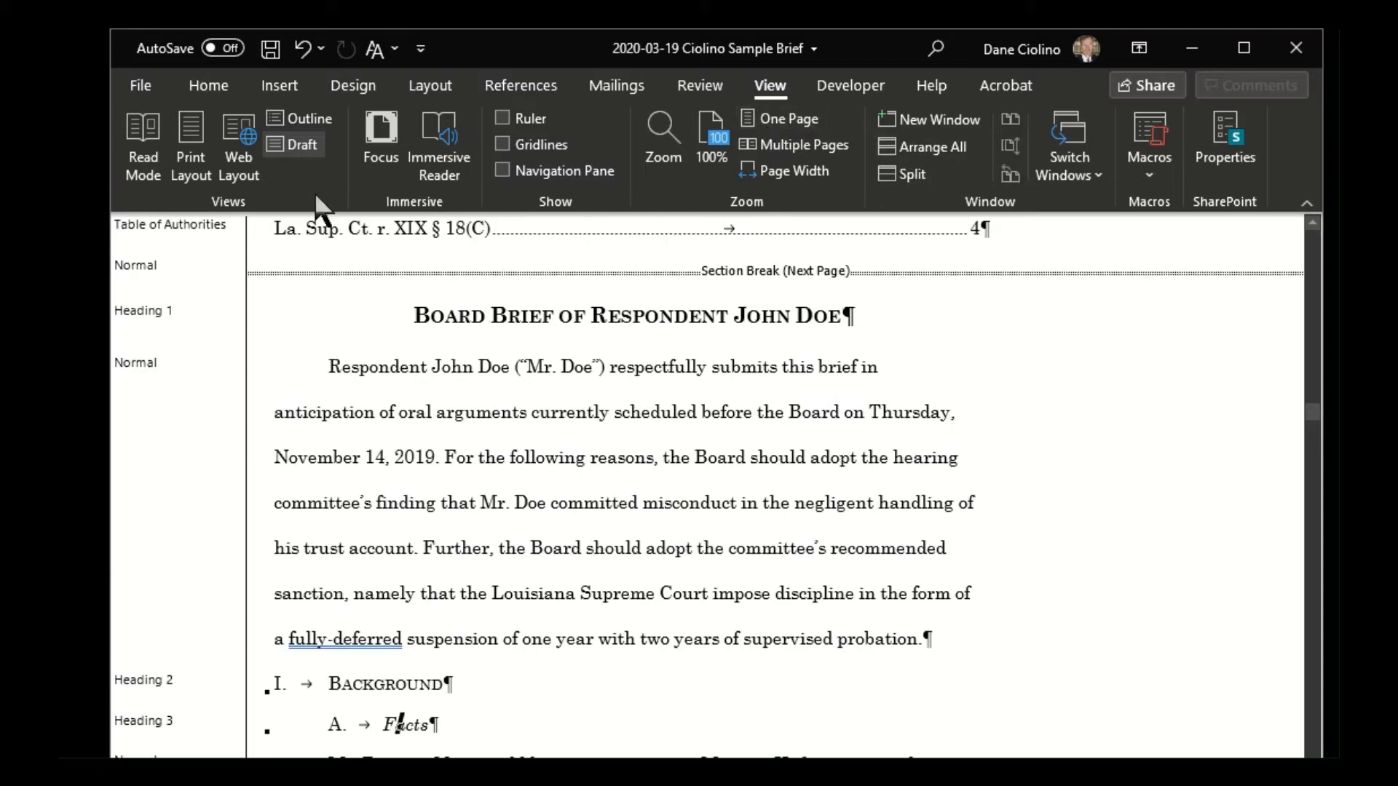
- Switch to Outline view and examine the style names and outline hierarchy from the table of authorities to the Facts section
left_click(308, 116)
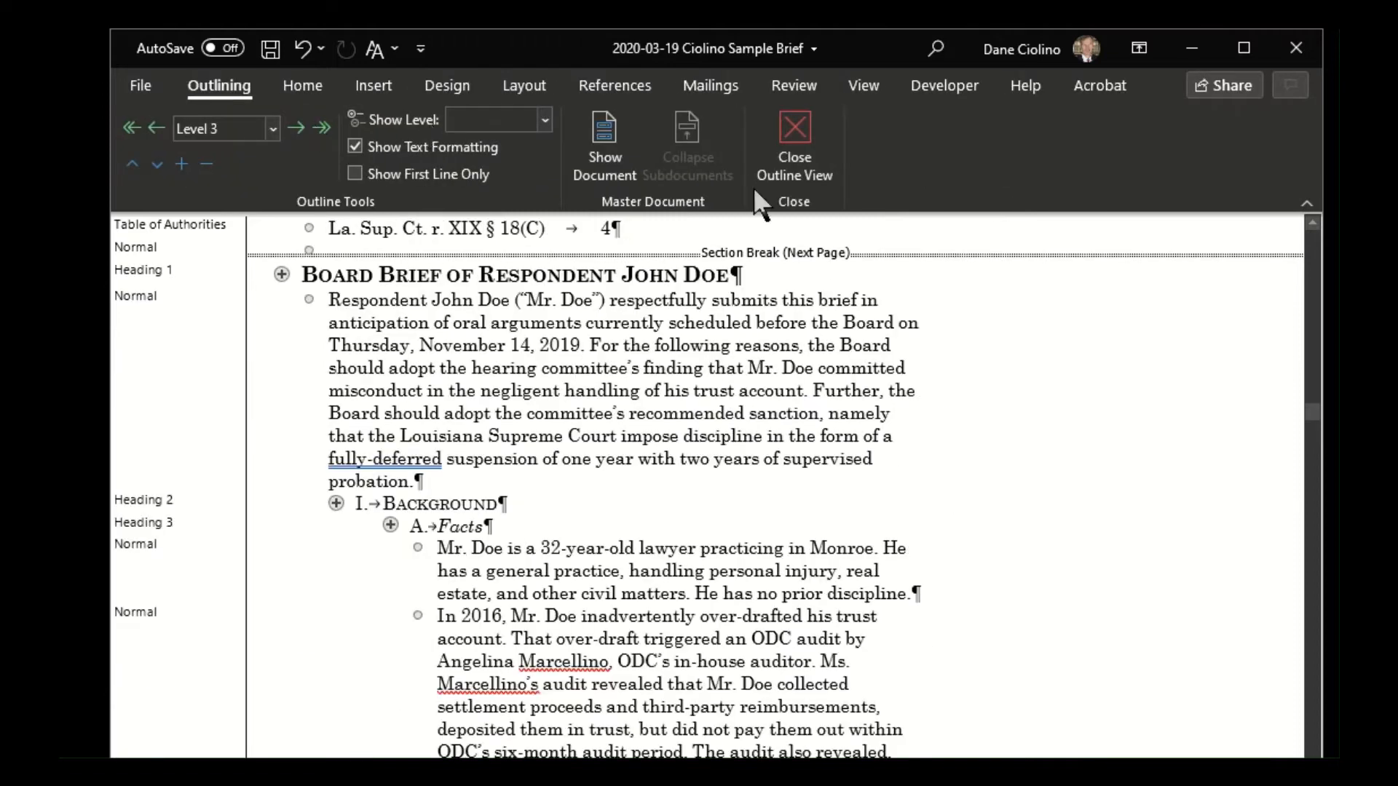
scroll(561, 481, "up", 3)
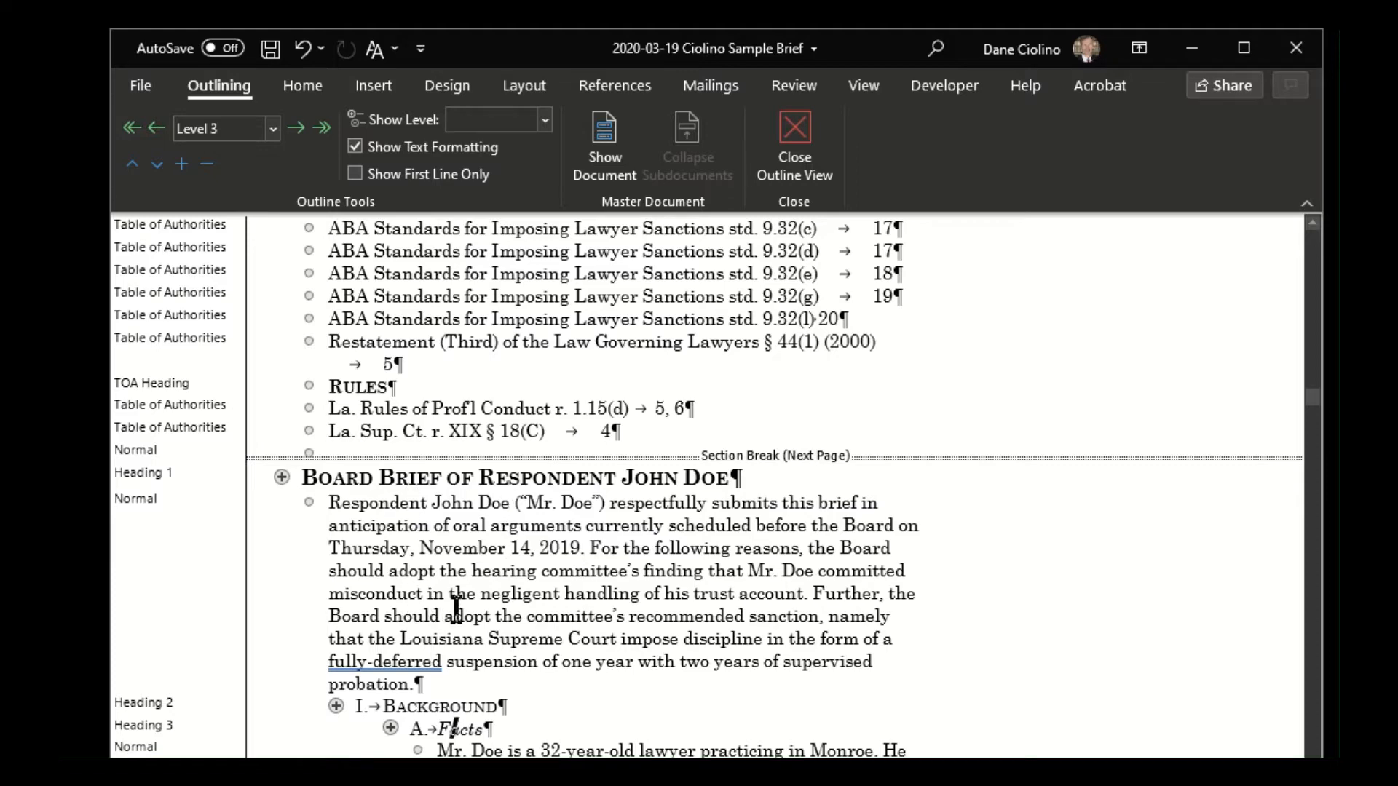
scroll(445, 609, "down", 1)
scroll(436, 633, "down", 2)
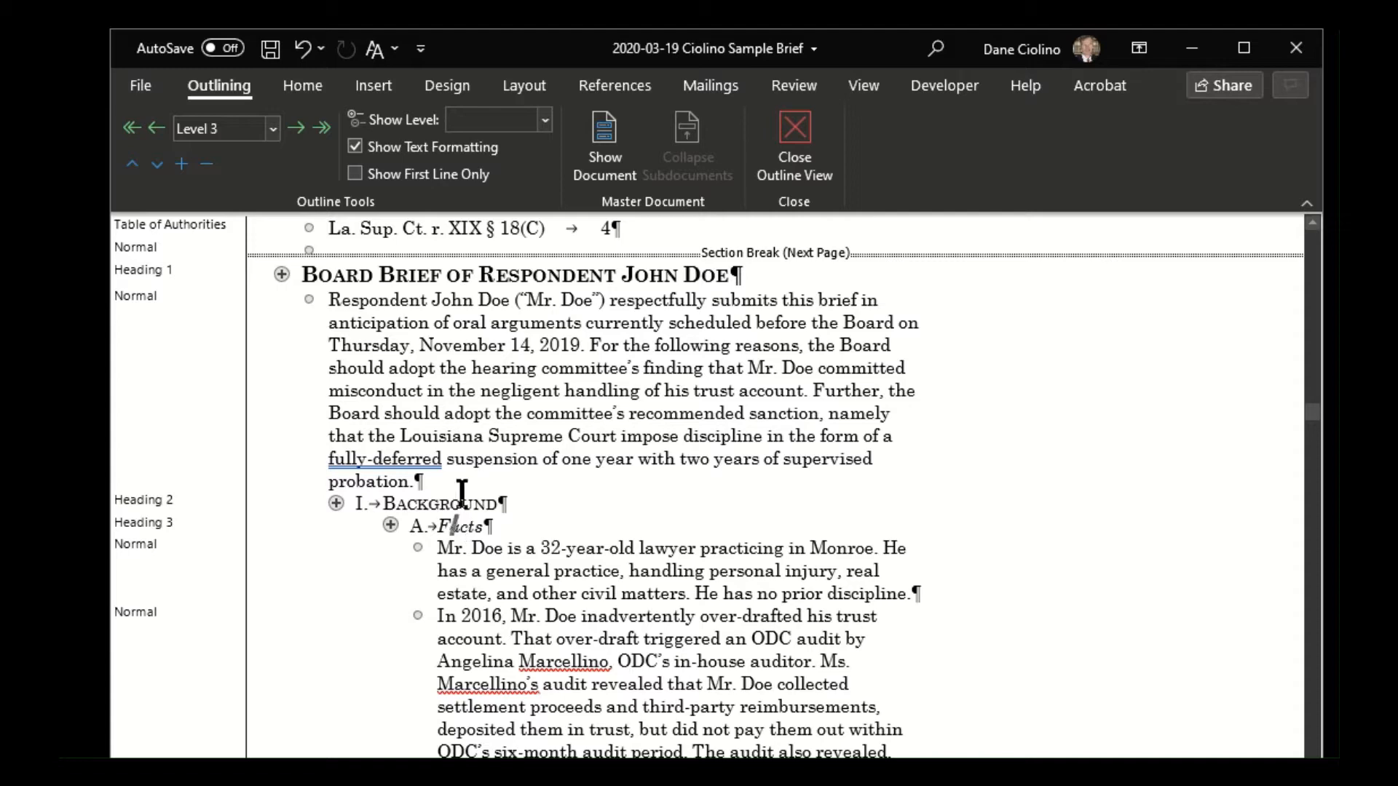
scroll(521, 578, "down", 1)
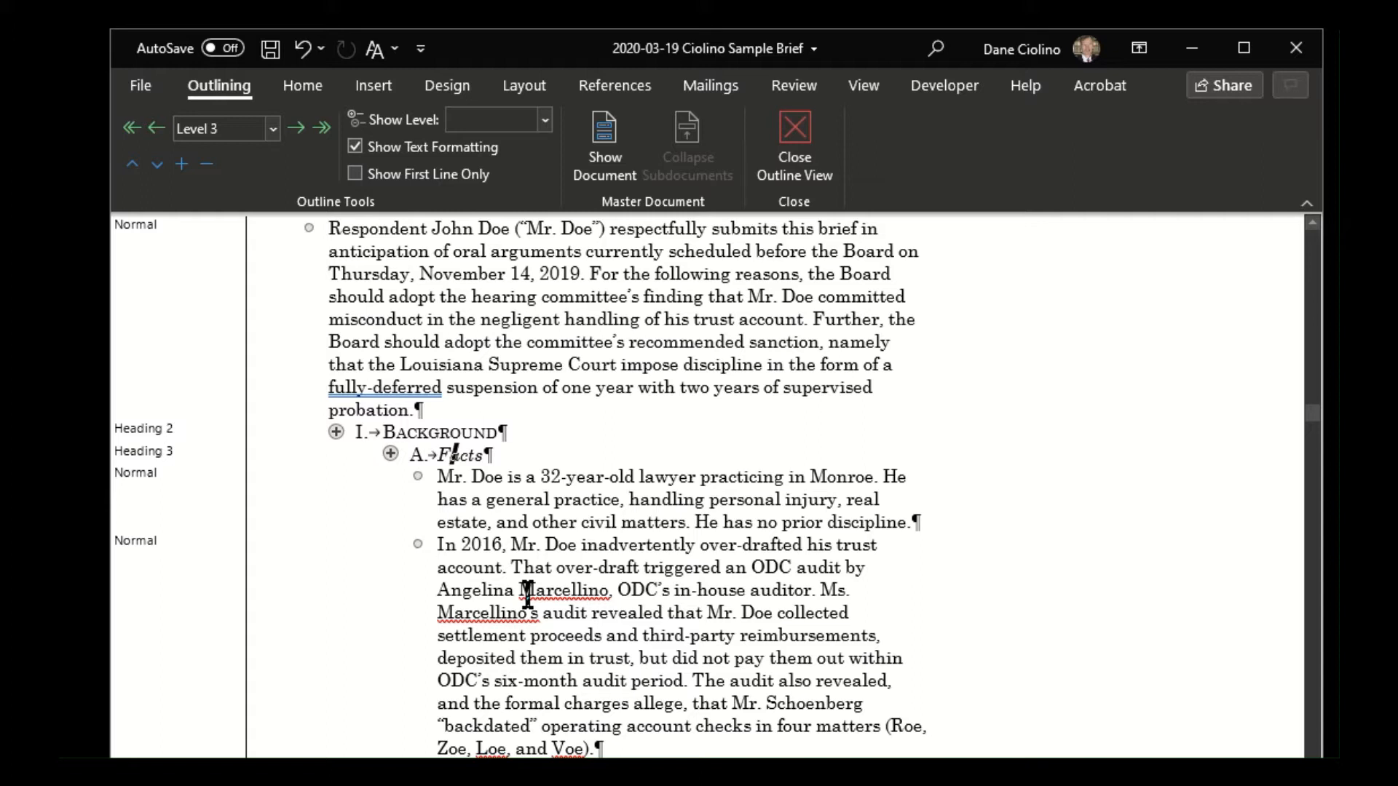
- Select the whole Background heading paragraph by its Heading 2 style label in the outline
left_click(131, 434)
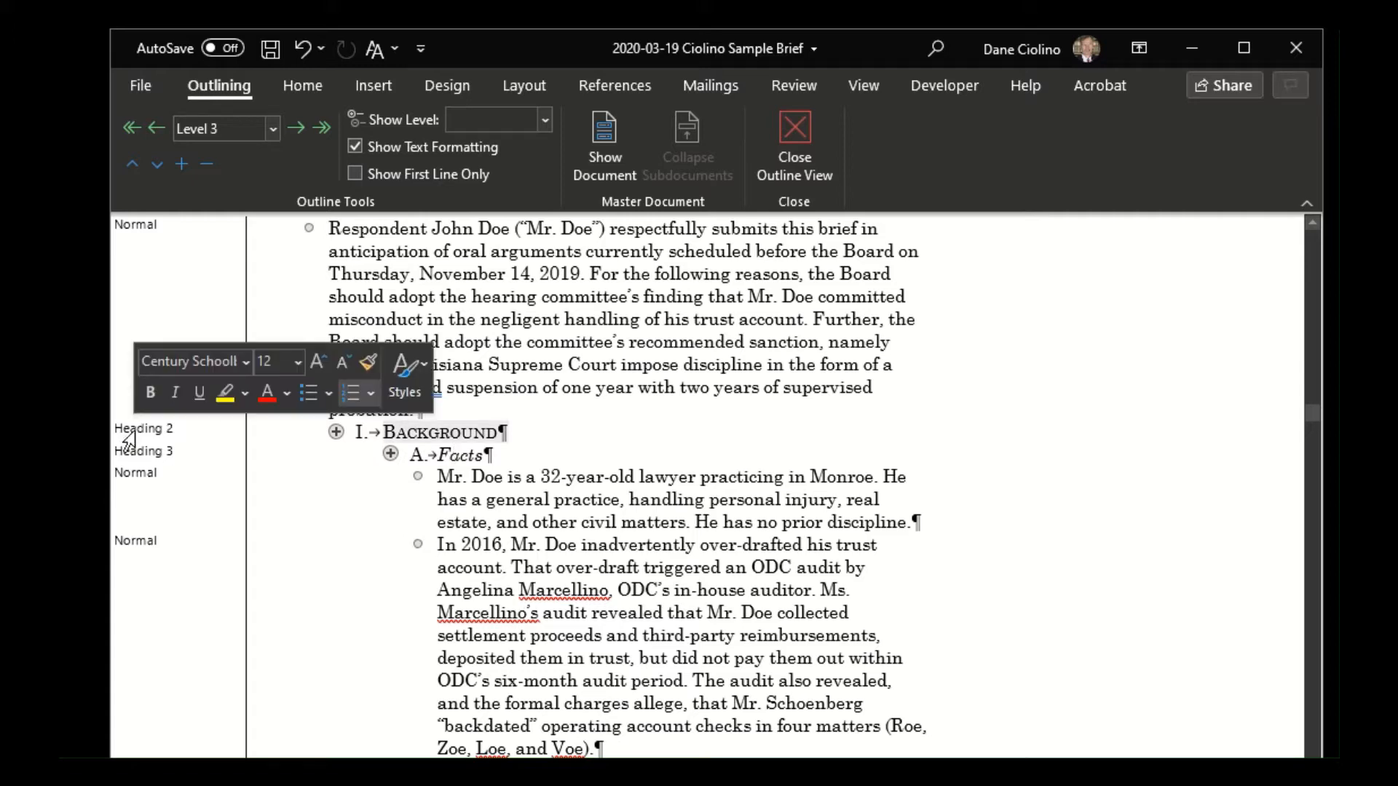
right_click(137, 431)
left_click(450, 478)
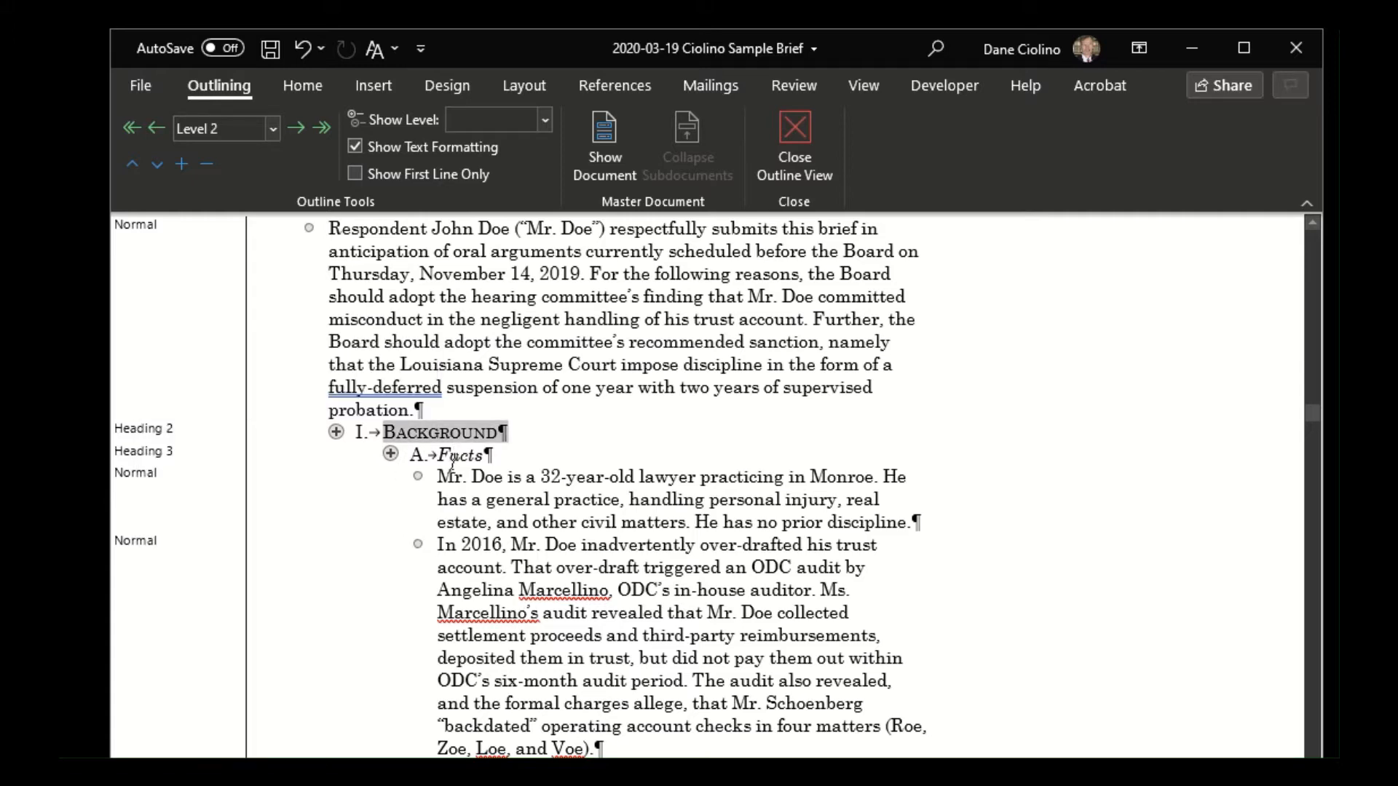
- Review the outline's styles from the Facts paragraphs back up to the table of contents, and close Outline view
scroll(493, 458, "down", 2)
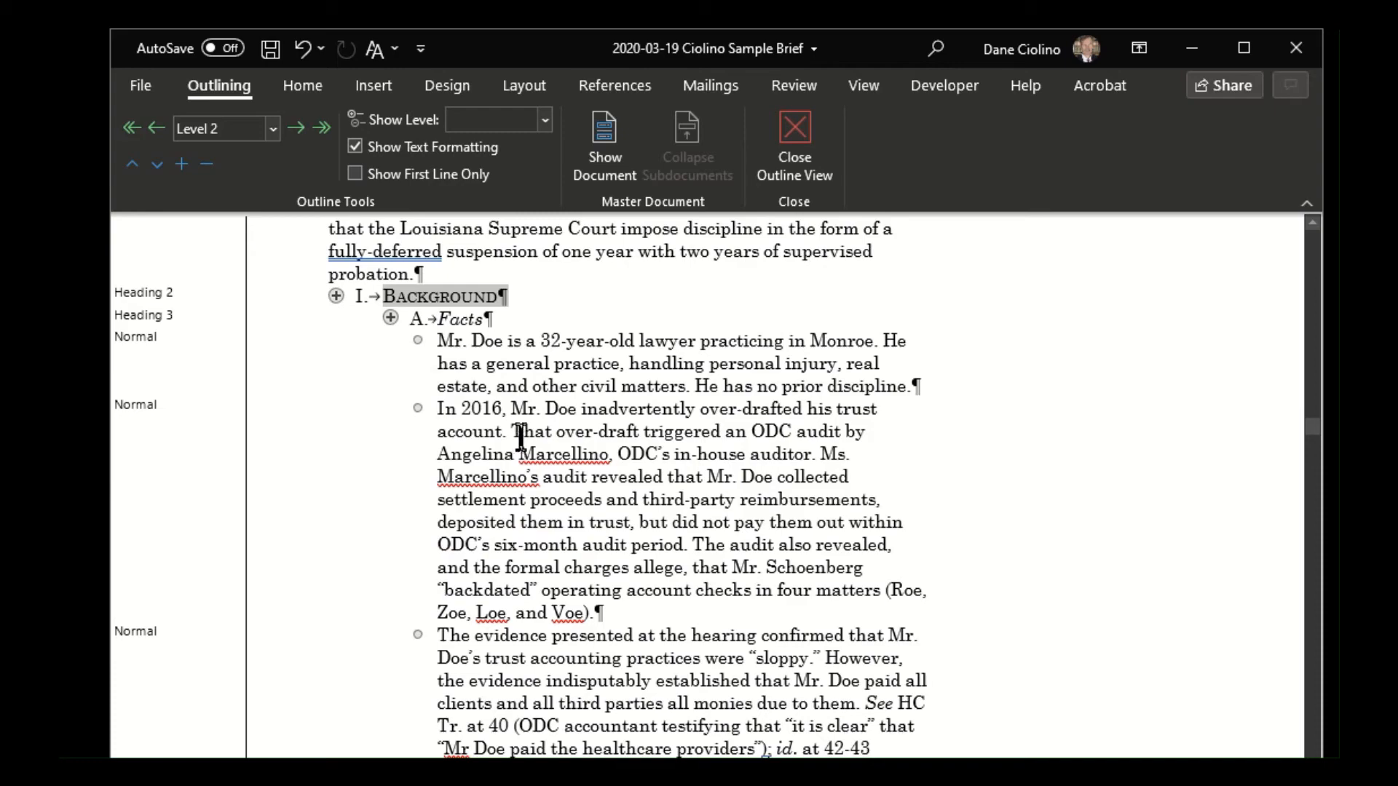
scroll(450, 362, "down", 1)
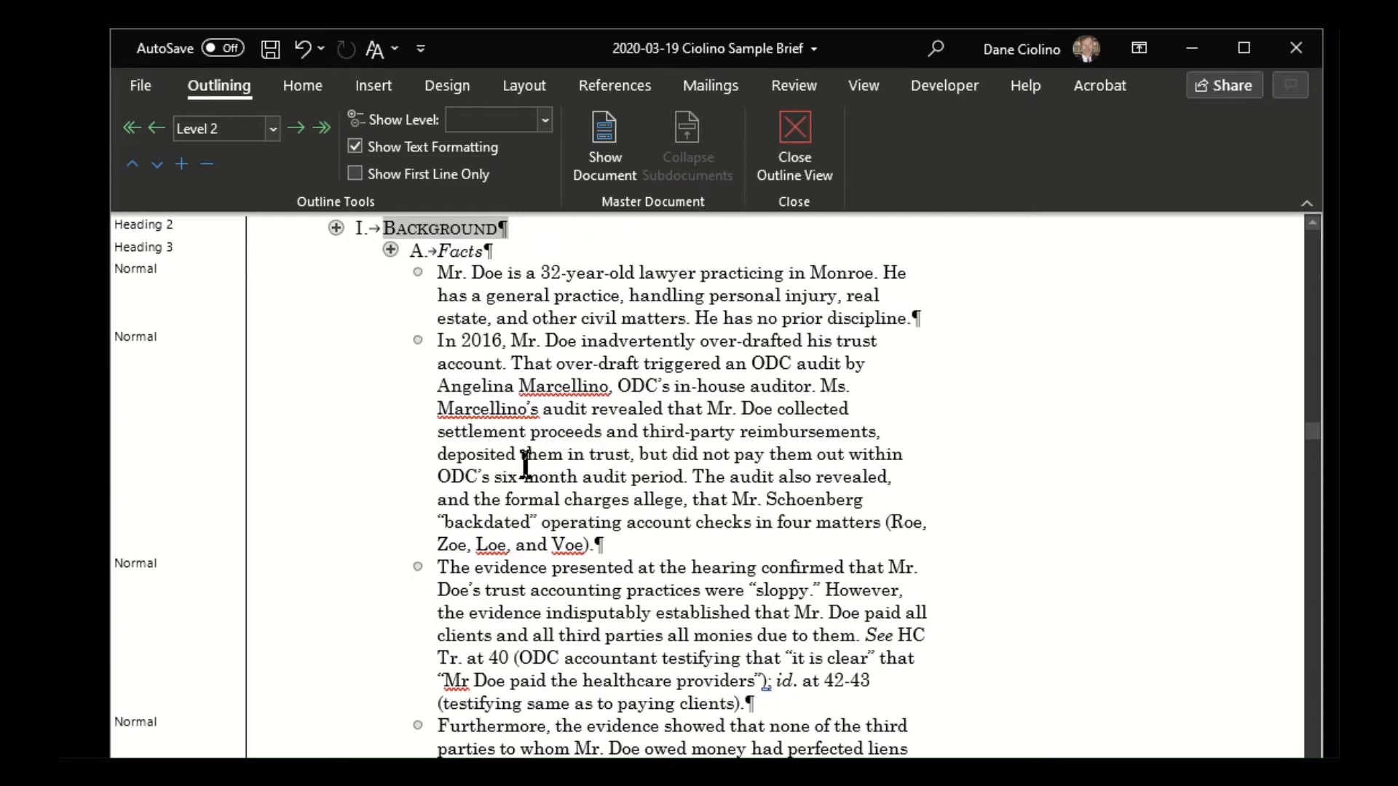
scroll(546, 463, "up", 15)
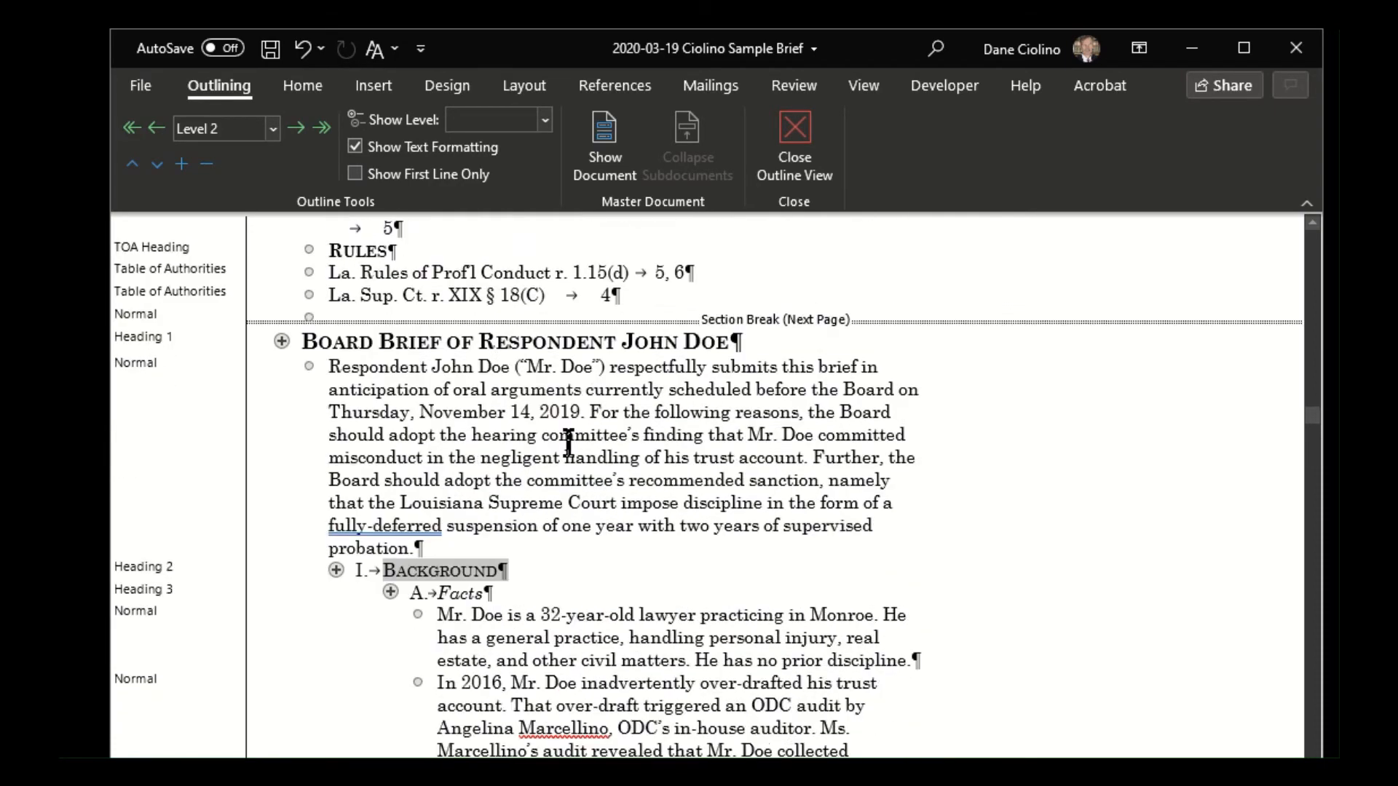
scroll(588, 408, "up", 15)
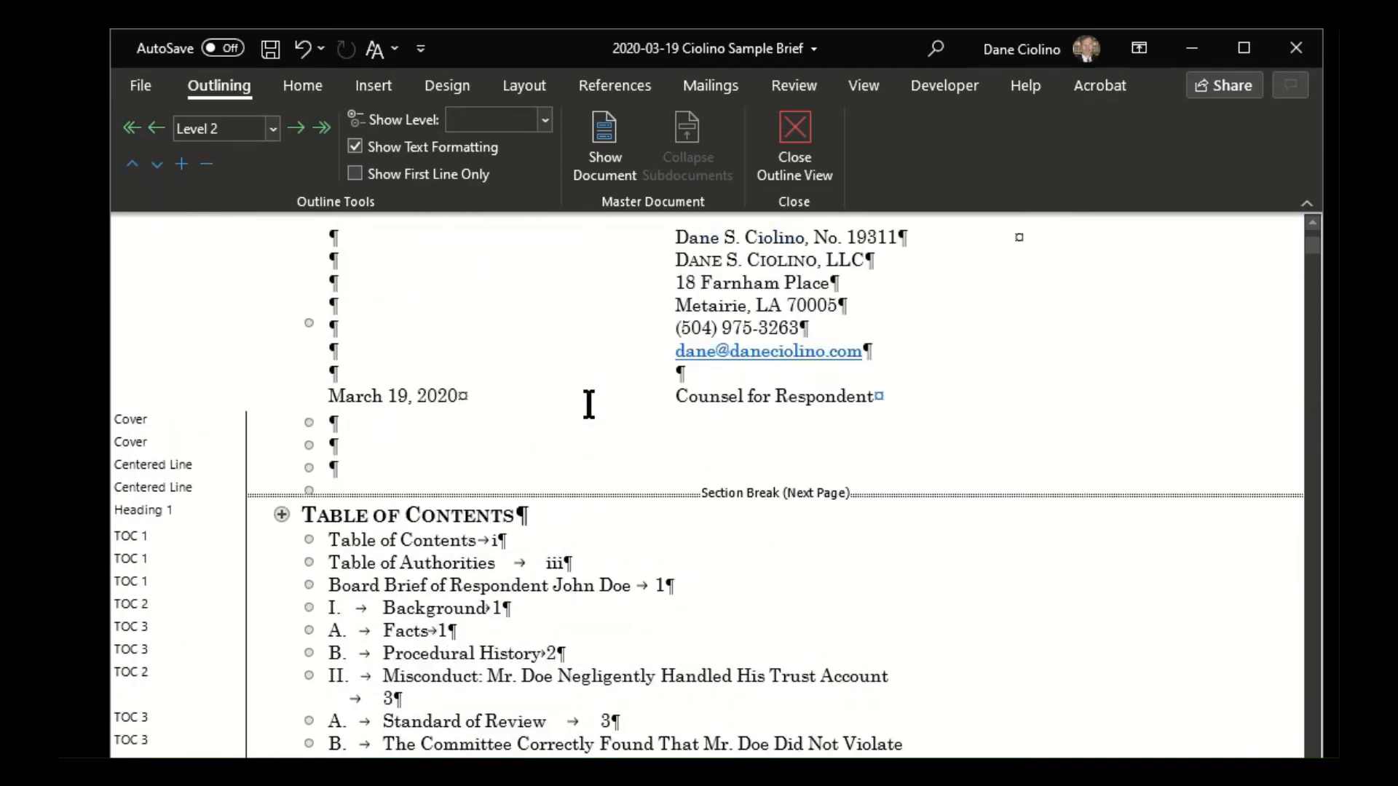
left_click(789, 134)
- Return to the table of contents in Print Layout and examine its numbered heading entries and page numbers
scroll(684, 378, "up", 10)
scroll(684, 337, "up", 15)
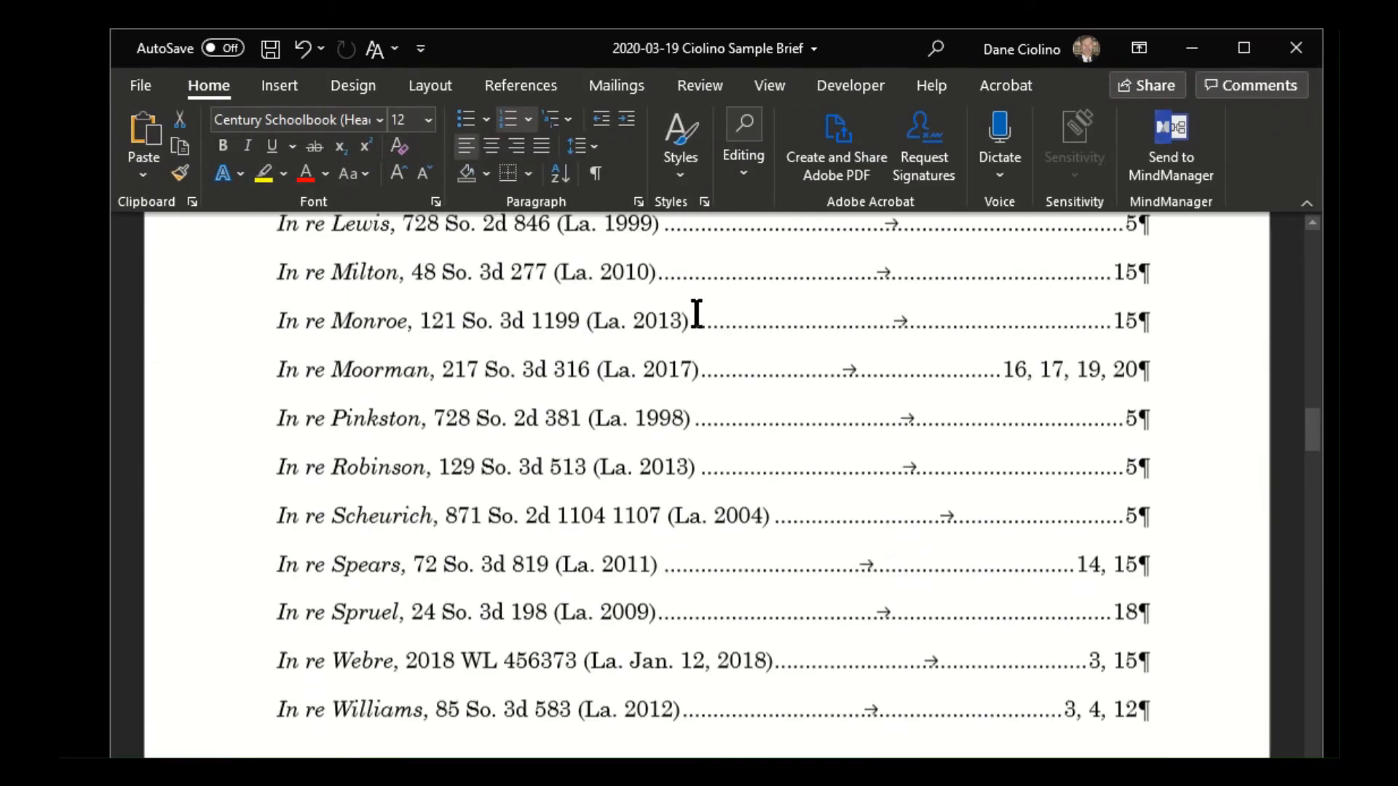
scroll(658, 390, "up", 15)
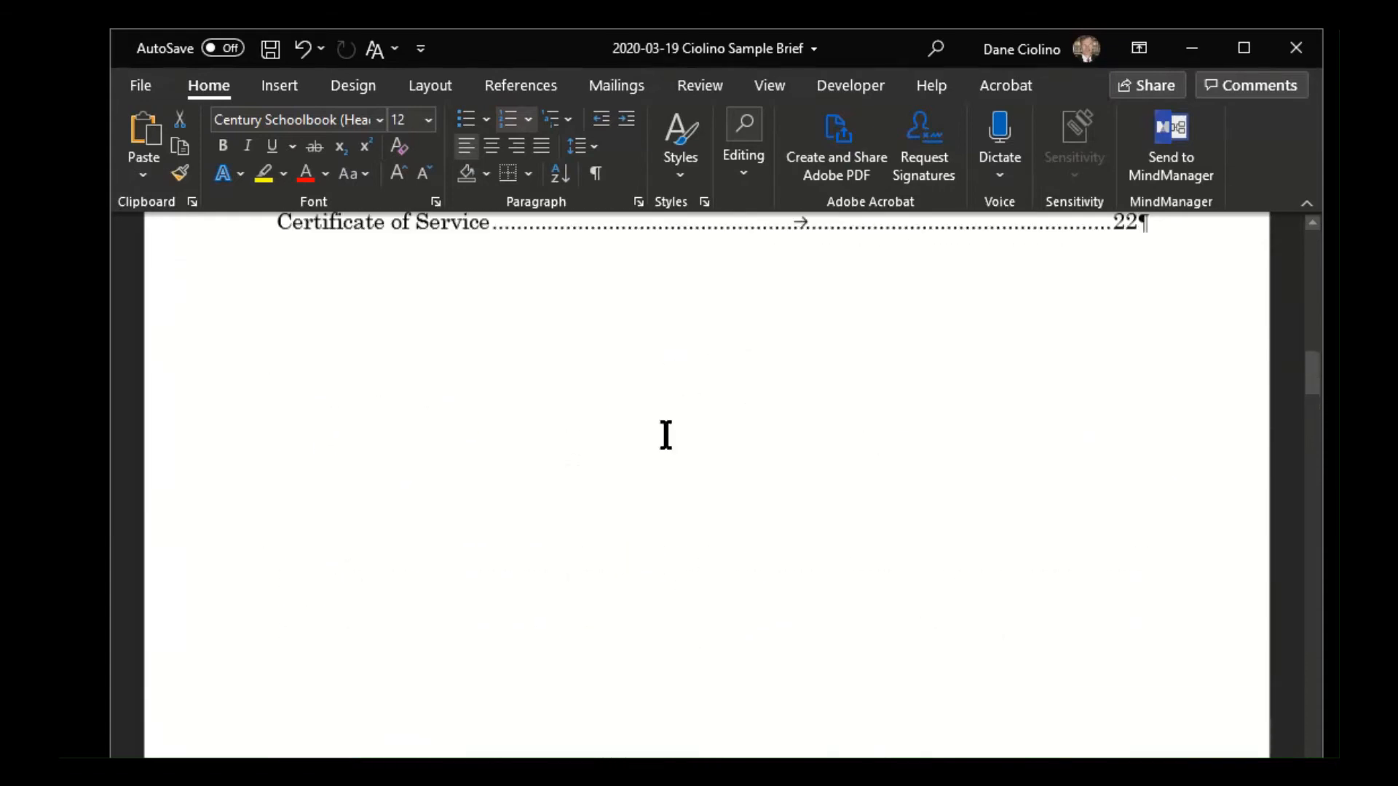
scroll(662, 451, "up", 5)
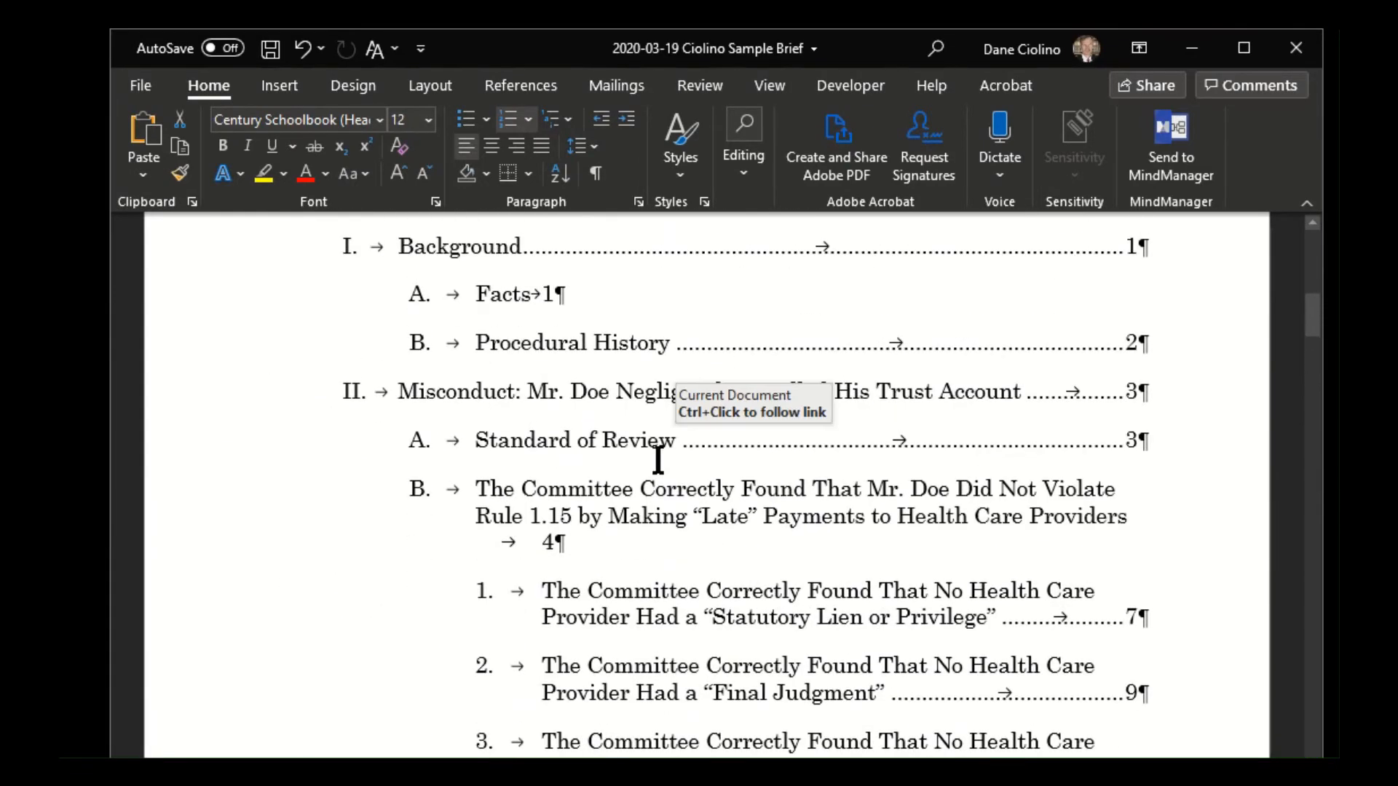
scroll(660, 443, "up", 3)
scroll(439, 374, "down", 2)
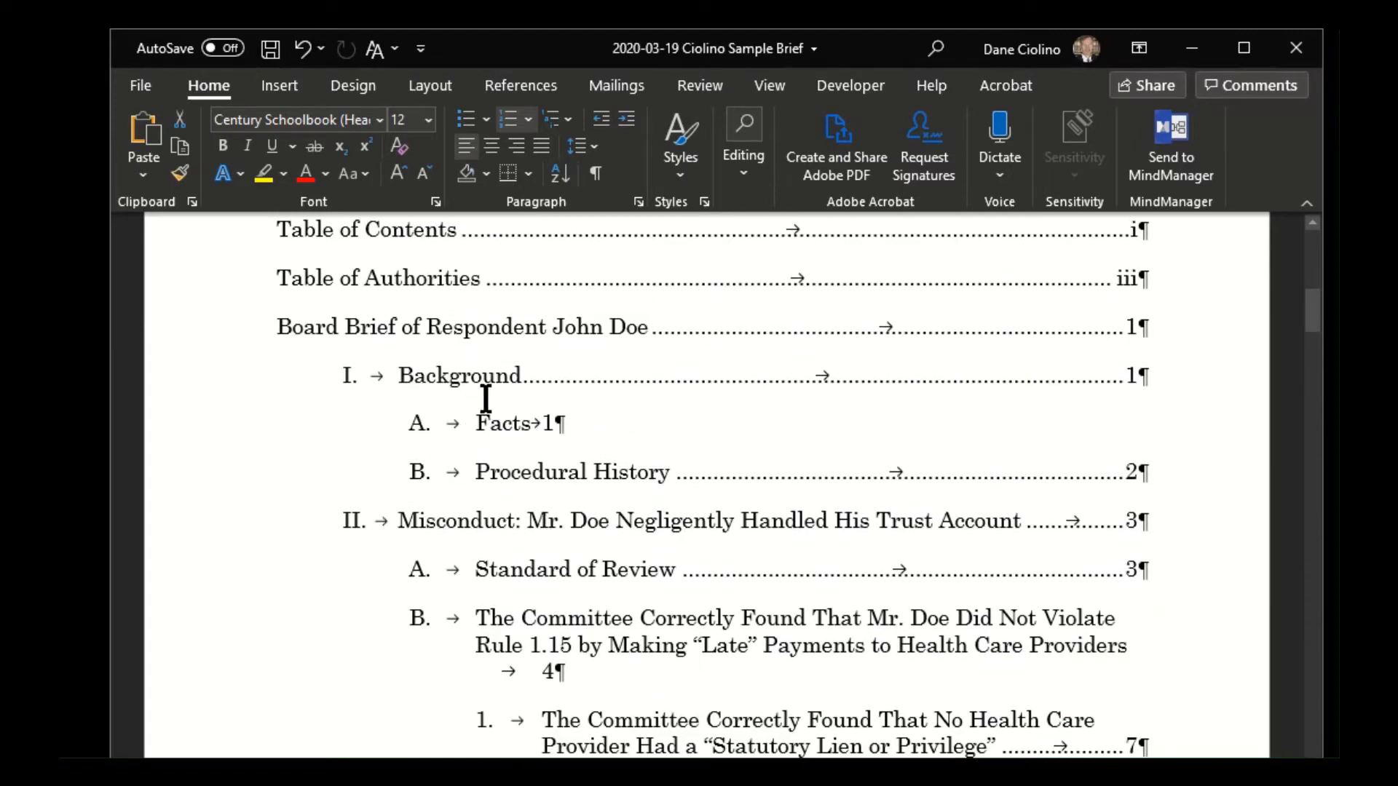
scroll(519, 504, "down", 1)
scroll(526, 499, "up", 4)
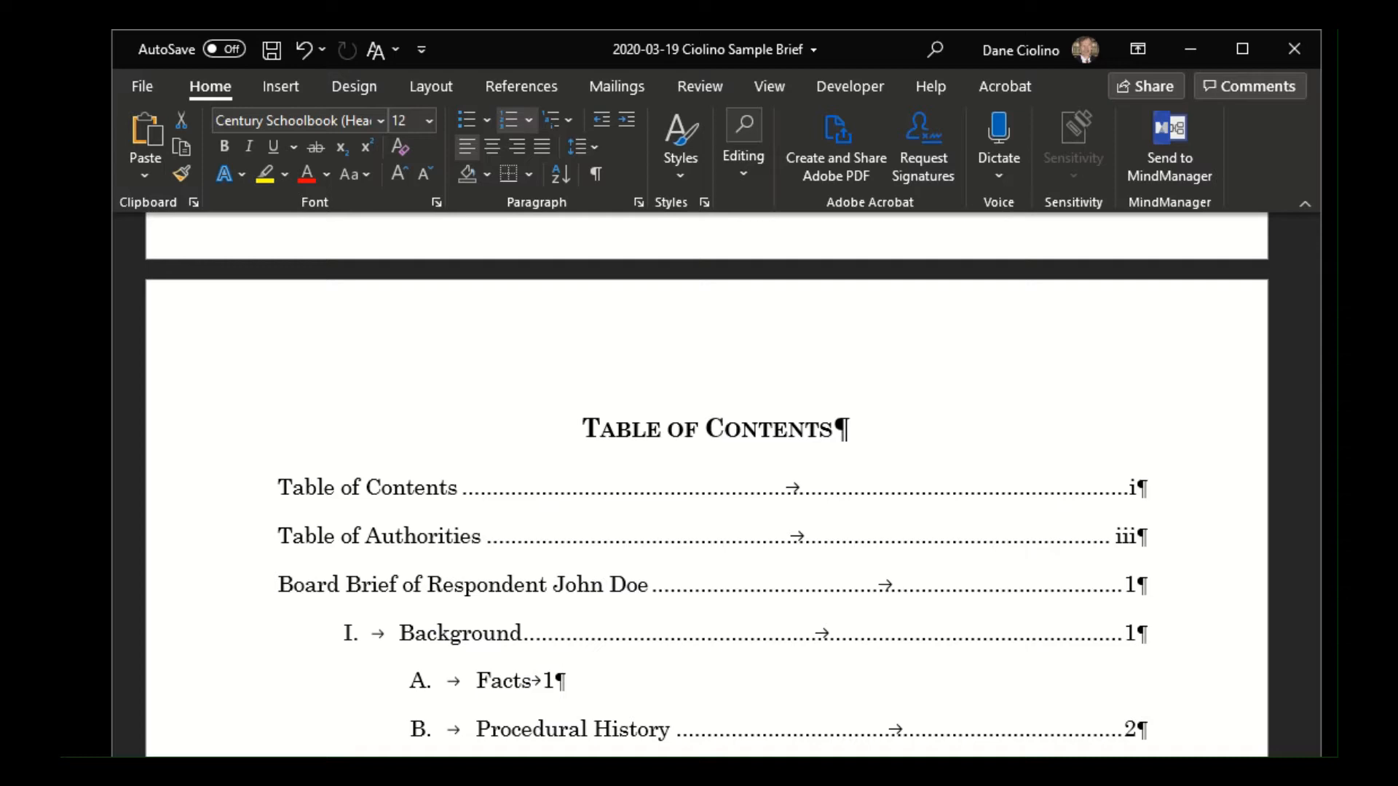
- Examine the brief's cover page, from the case caption and title down to the counsel block
scroll(634, 425, "up", 3)
scroll(637, 422, "down", 5)
scroll(635, 421, "up", 15)
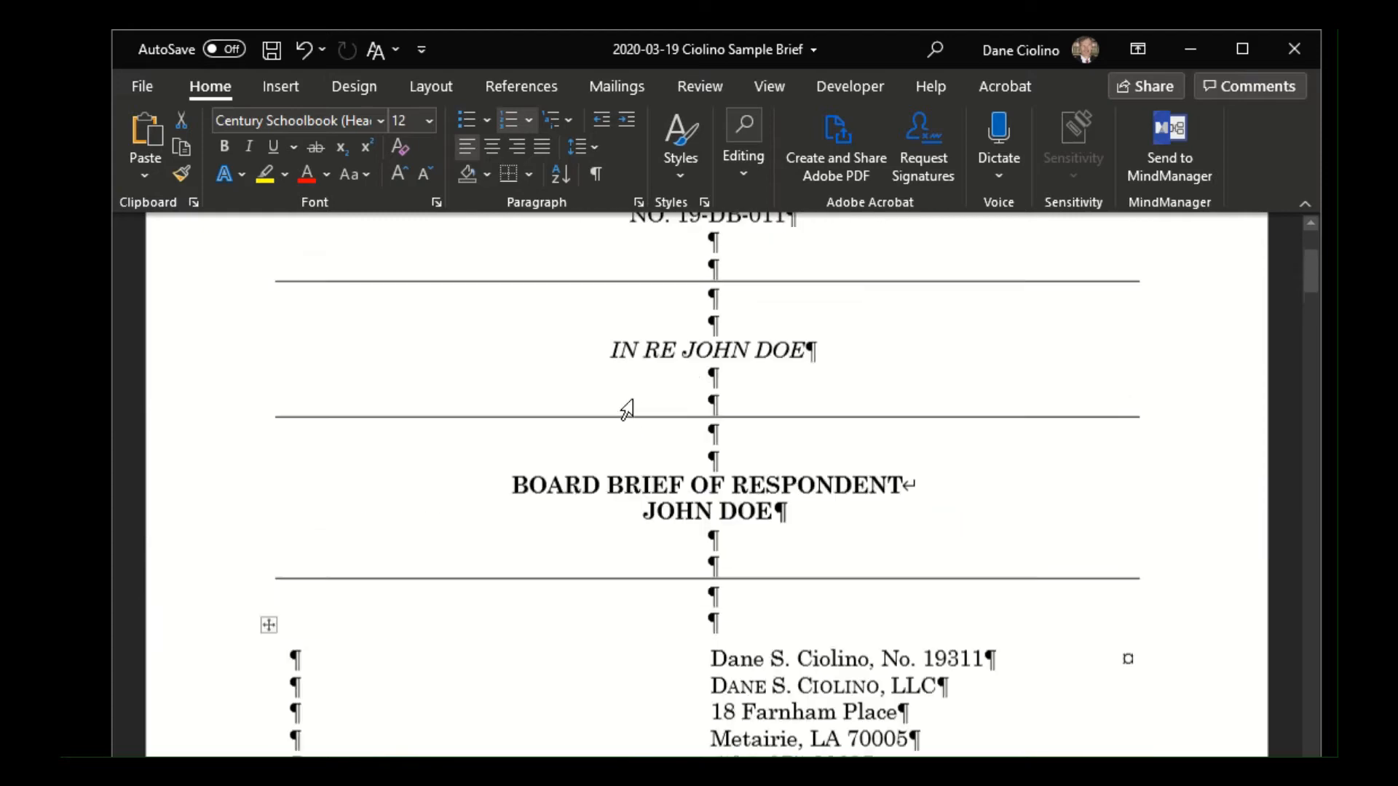
scroll(632, 396, "down", 12)
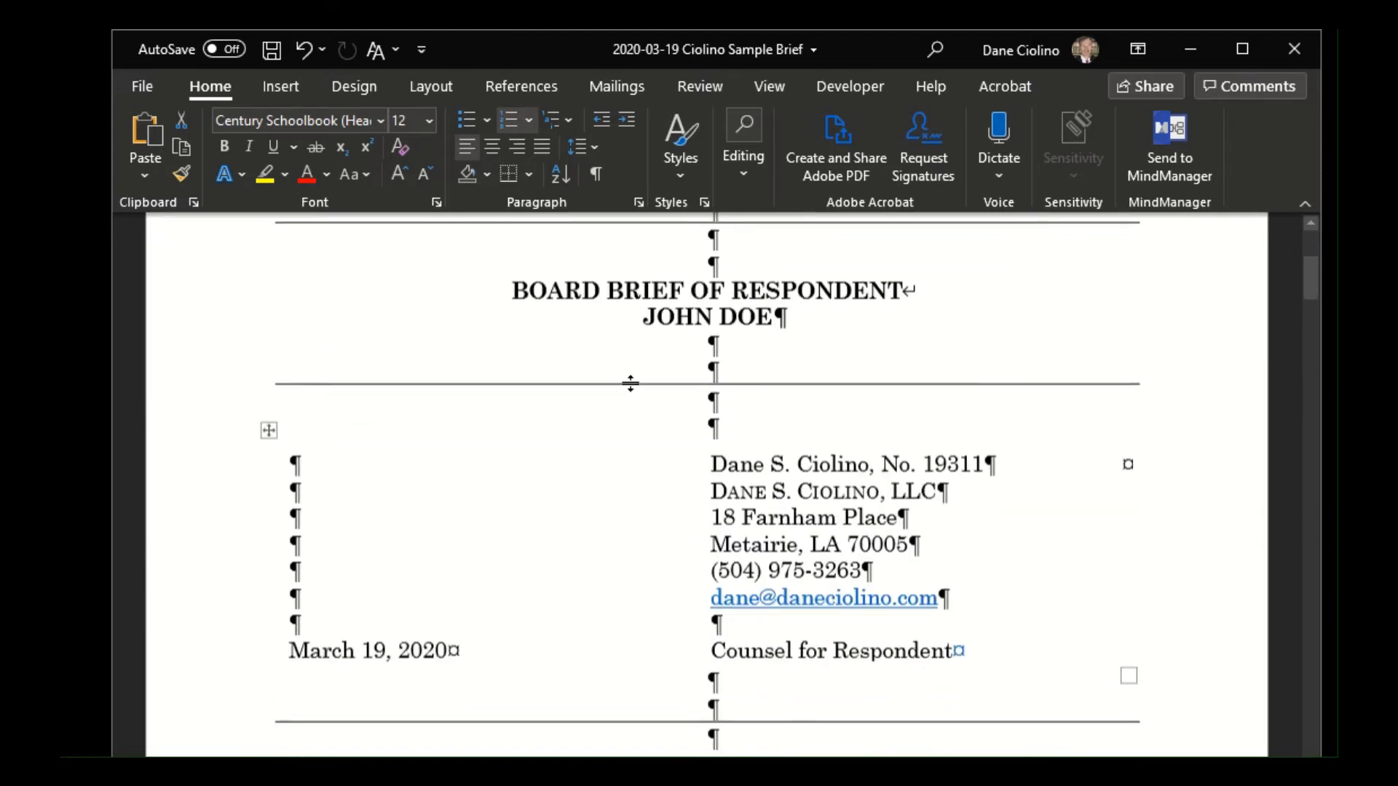
- Examine the table of contents page, from its heading down through the numbered Background and Misconduct entries
scroll(613, 357, "down", 6)
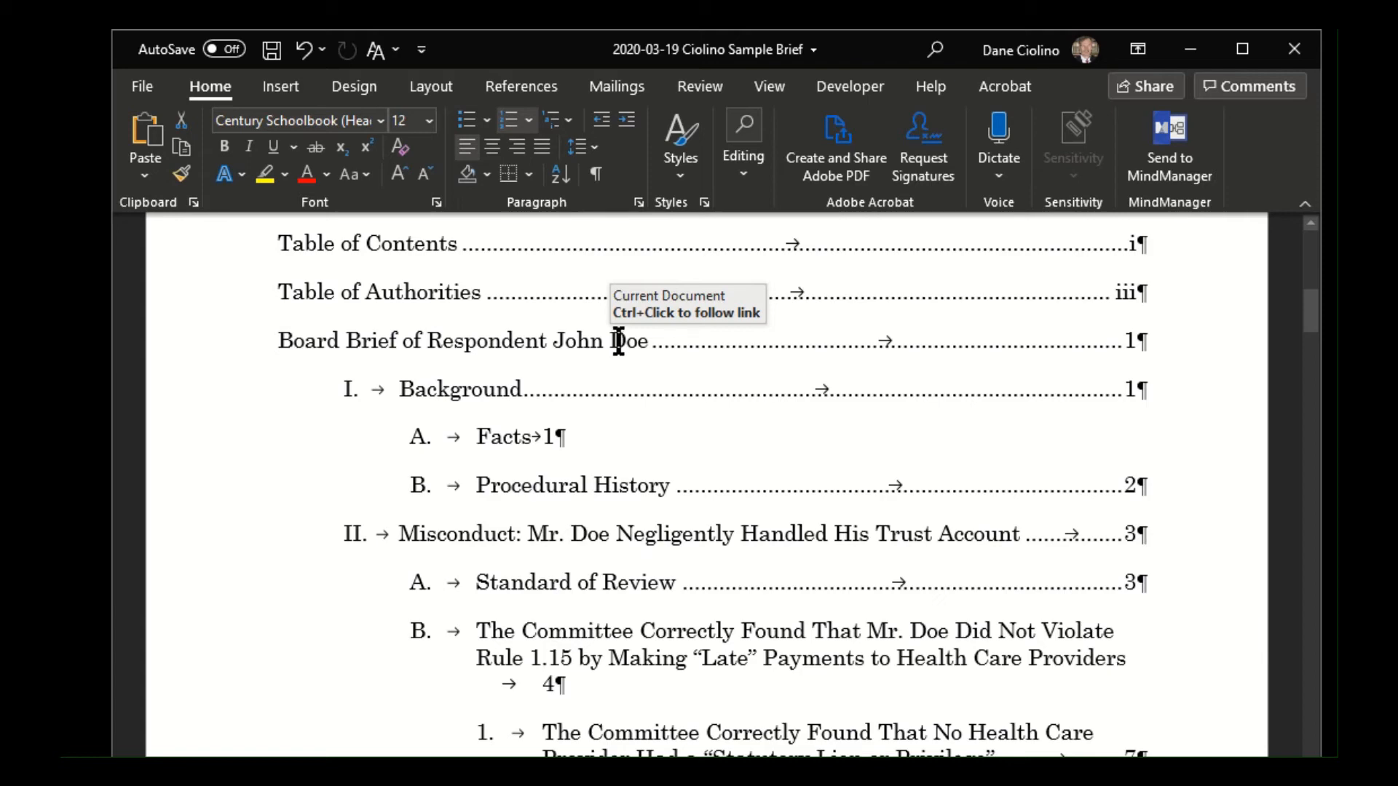
scroll(618, 342, "up", 2)
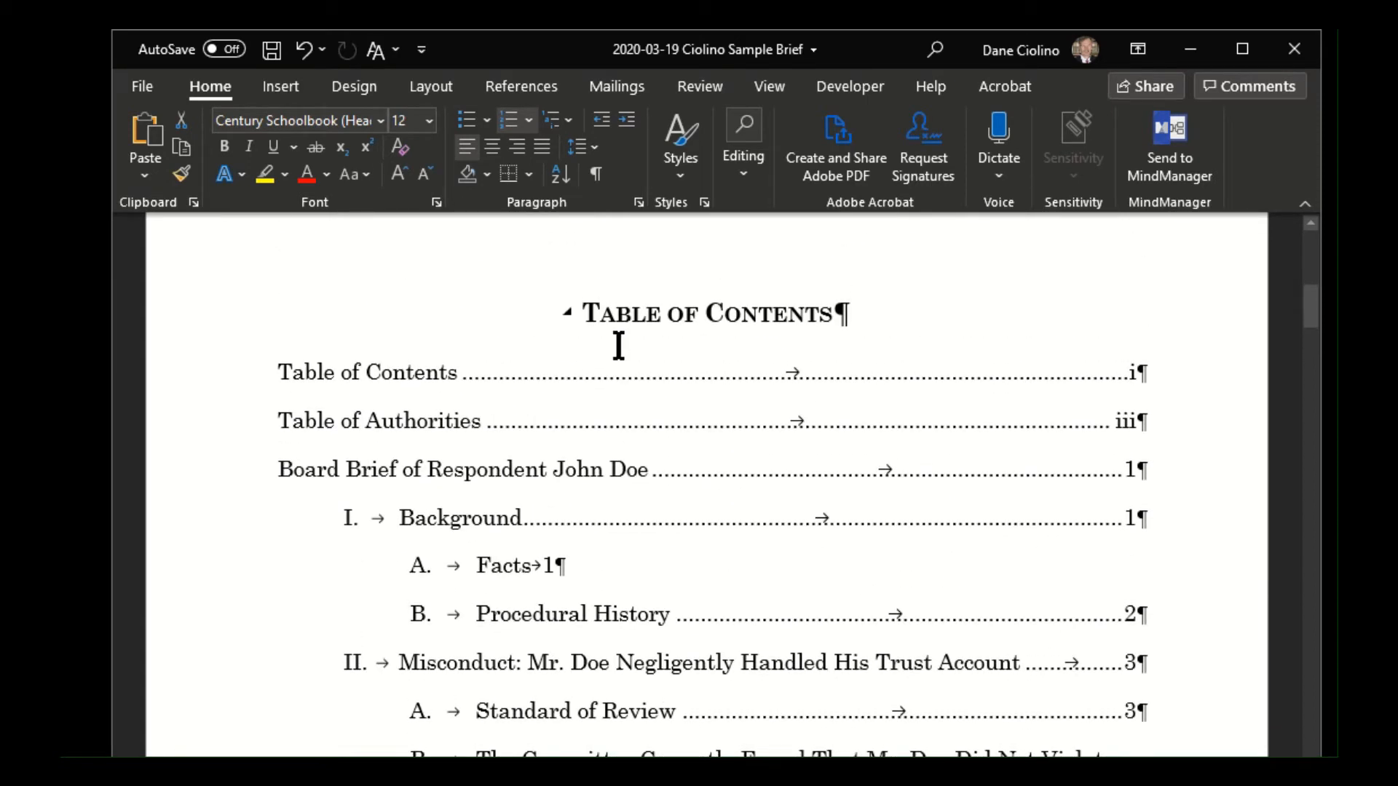
scroll(619, 342, "up", 1)
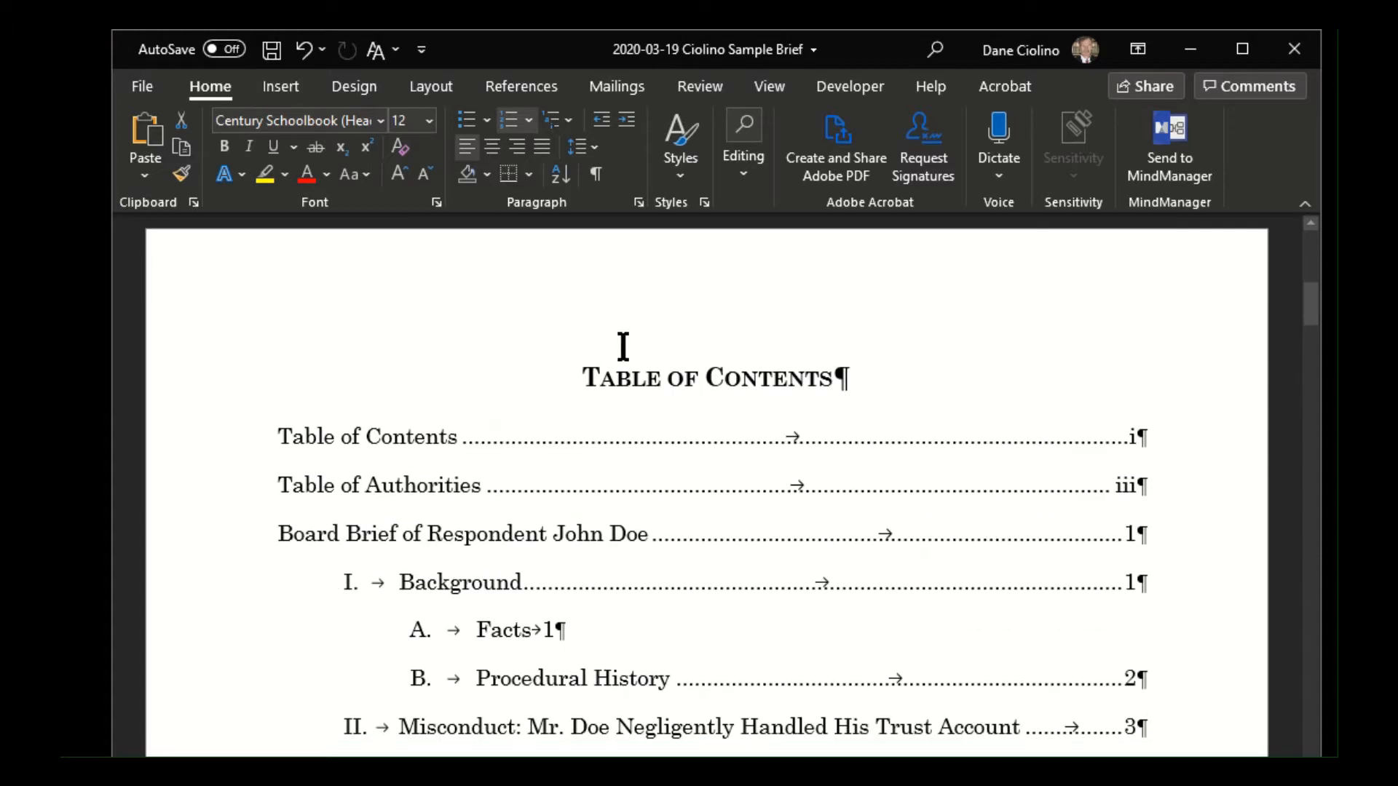
scroll(623, 346, "down", 1)
scroll(624, 347, "down", 1)
scroll(622, 349, "up", 5)
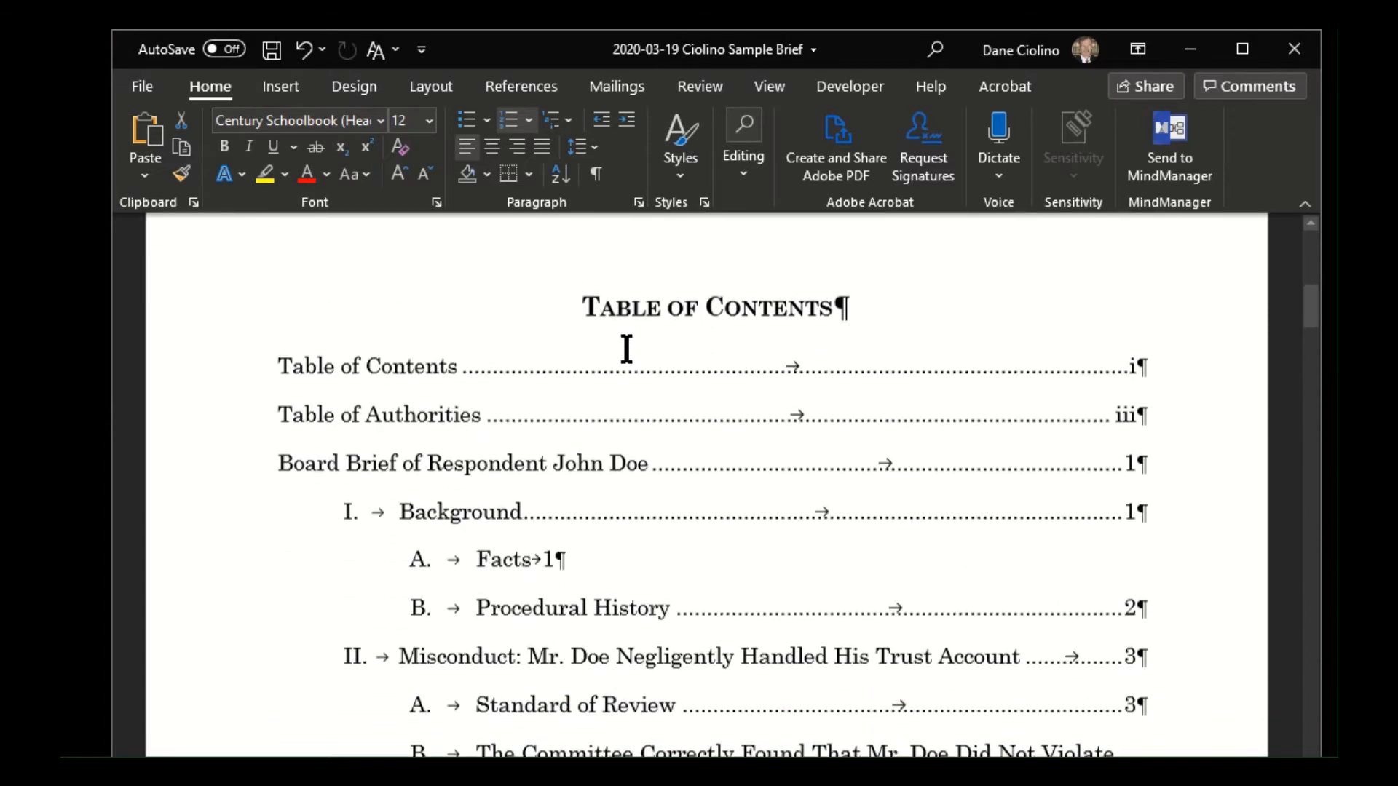
scroll(623, 349, "down", 6)
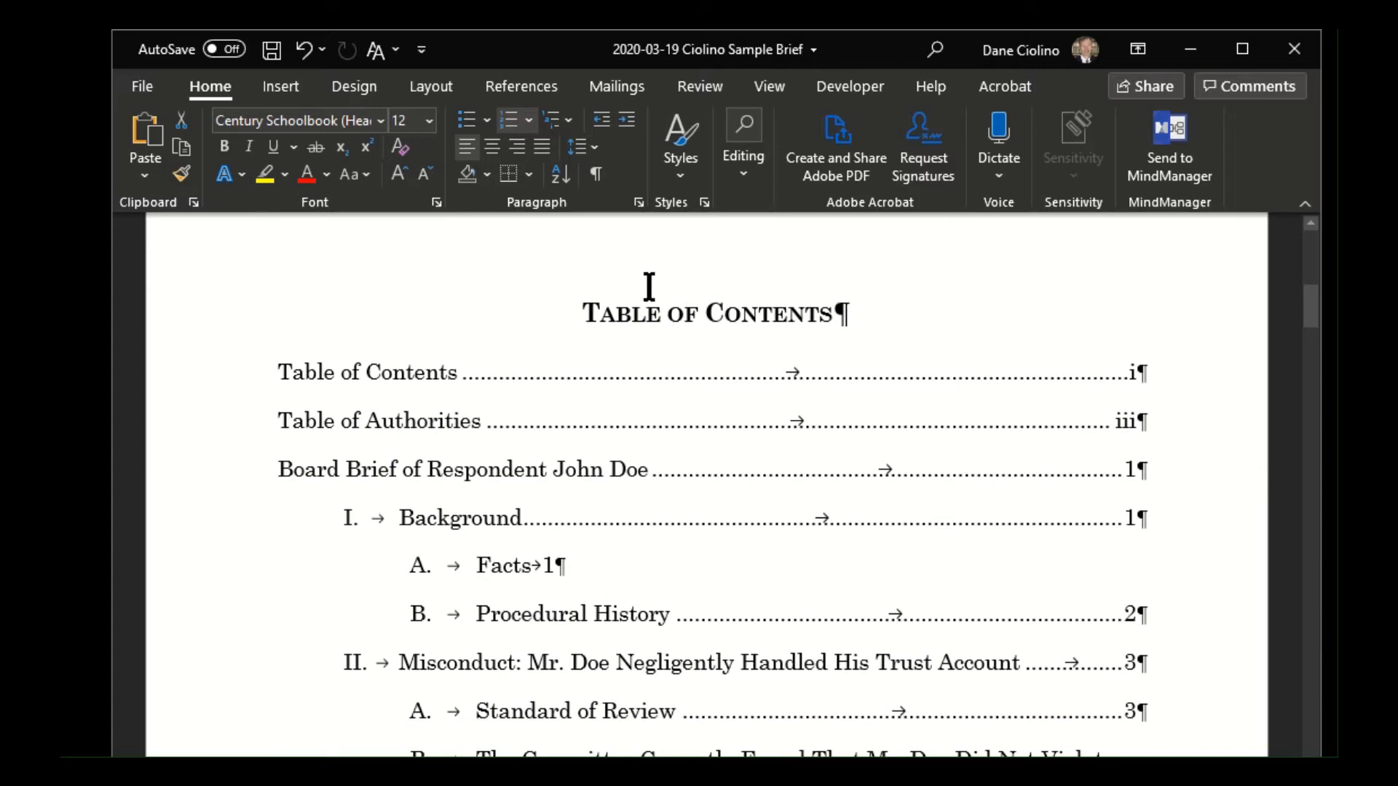
scroll(576, 393, "down", 2)
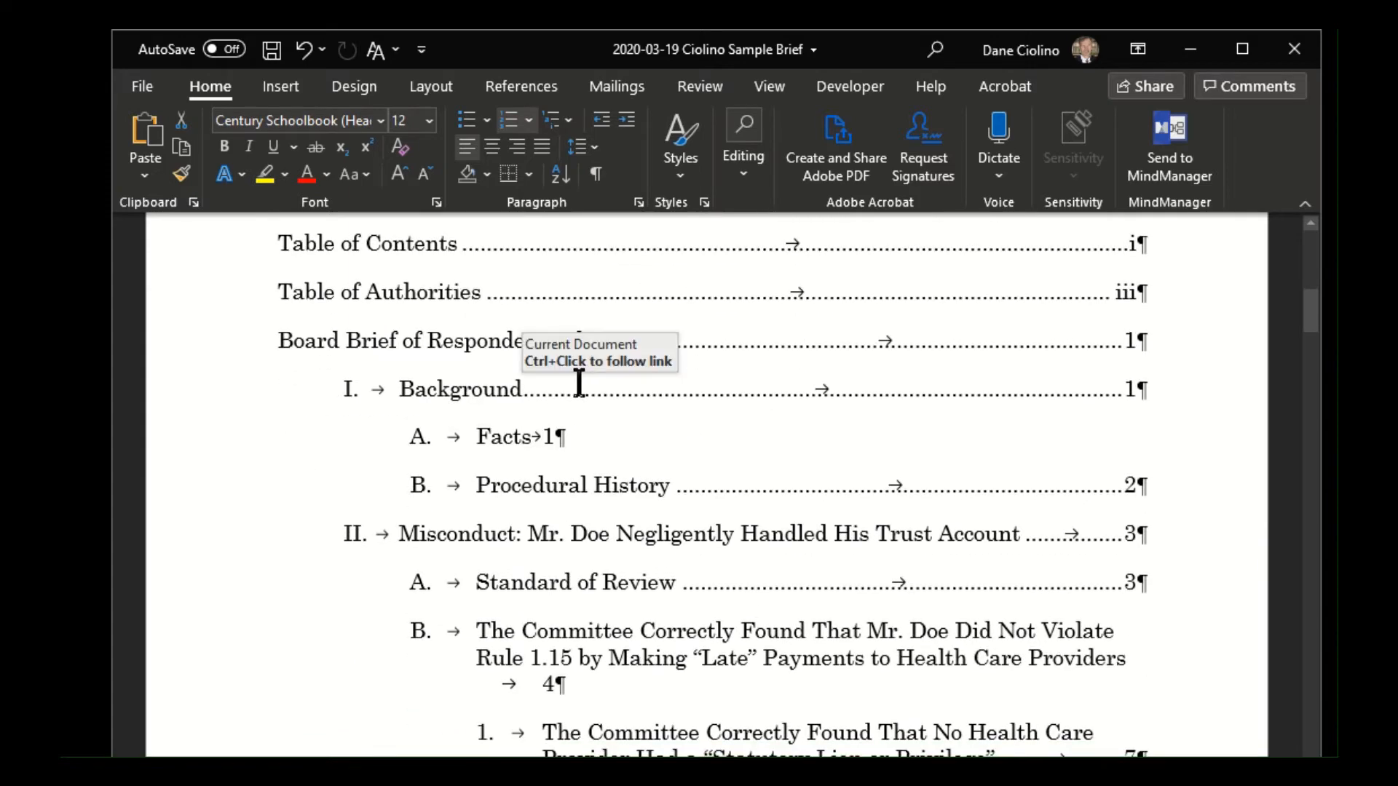
scroll(579, 382, "up", 3)
scroll(604, 376, "down", 2)
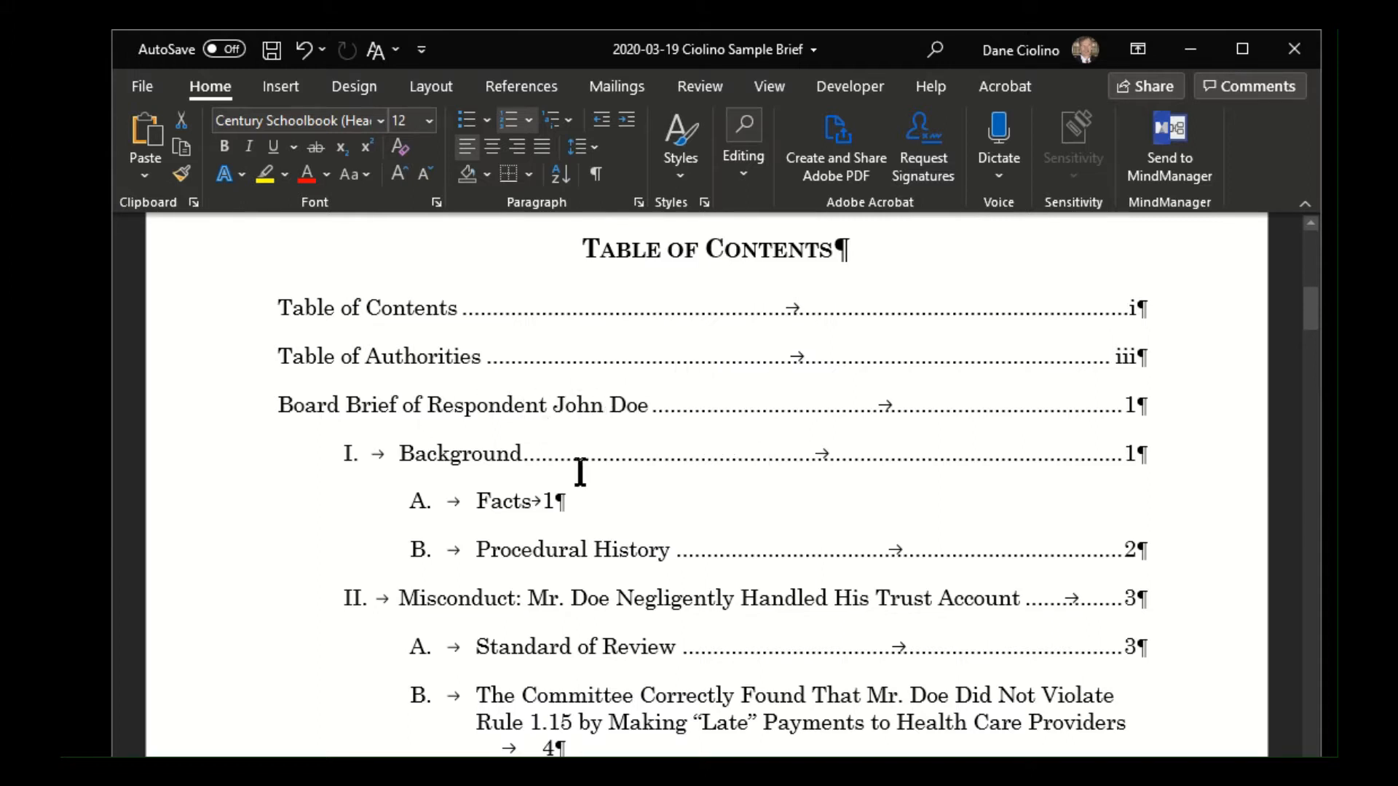
- Place the cursor inside the table of contents entries, then in the heading above, to compare the field with ordinary text
left_click(543, 417)
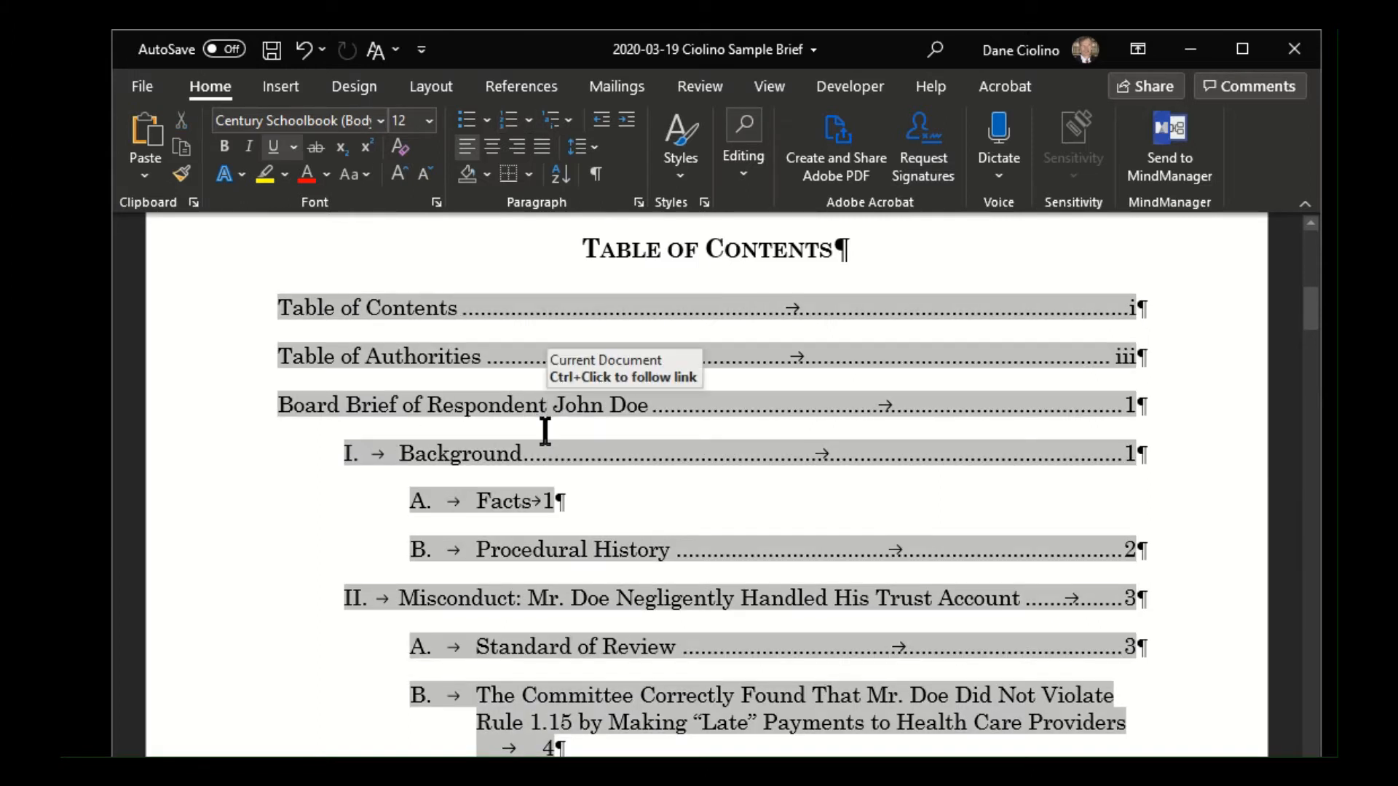
scroll(272, 400, "down", 3)
scroll(497, 489, "up", 3)
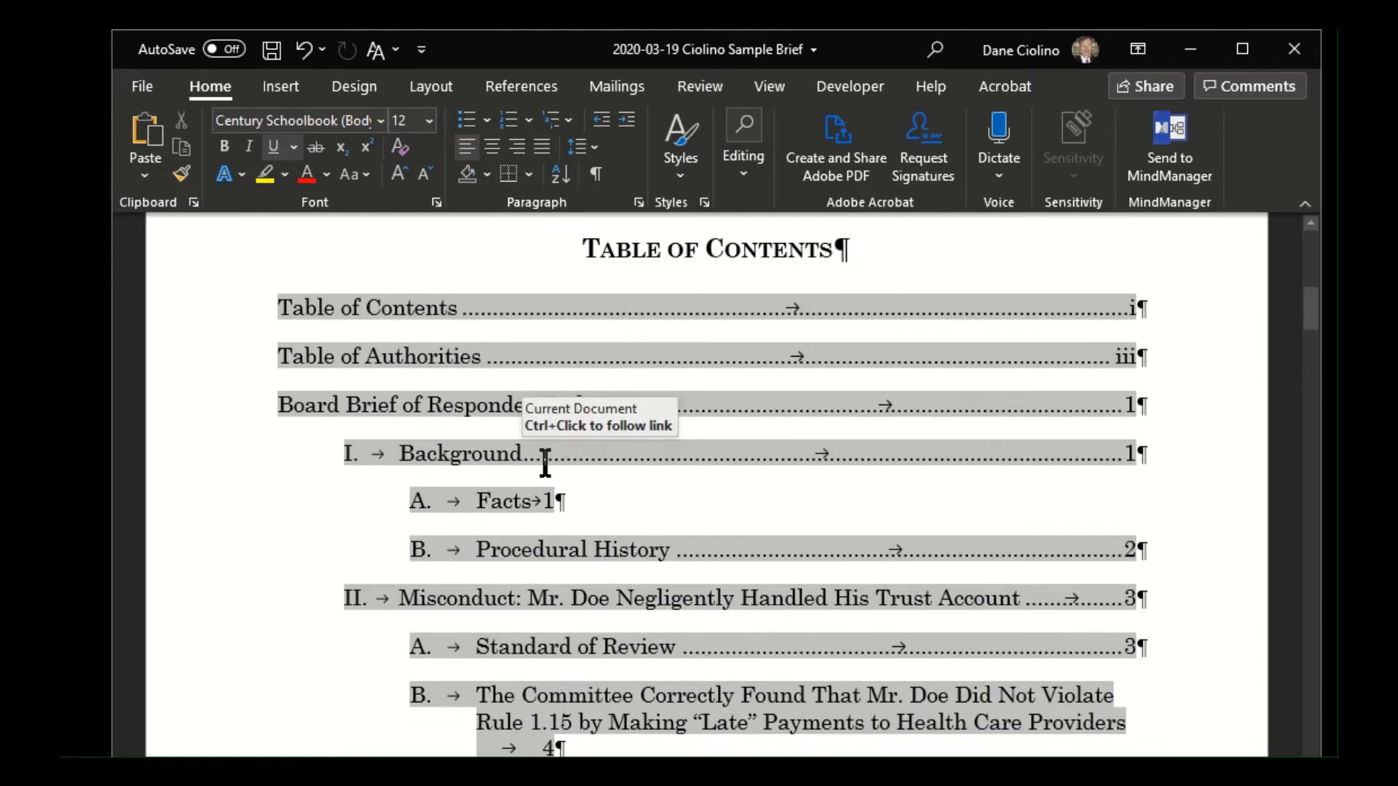
left_click(644, 251)
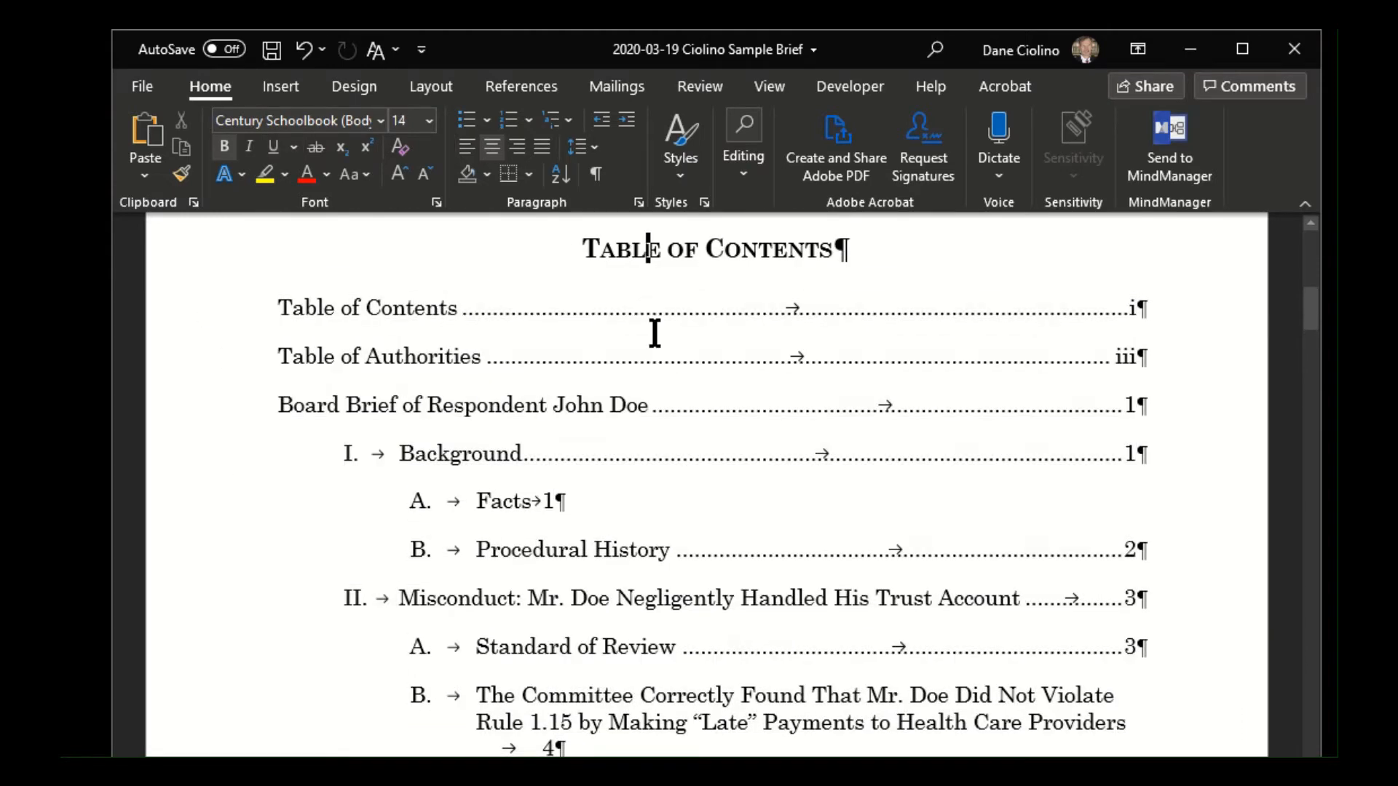
- Inspect the table of contents field's context options and review its extent down to the Certificate of Service entry
right_click(655, 402)
scroll(583, 495, "down", 15)
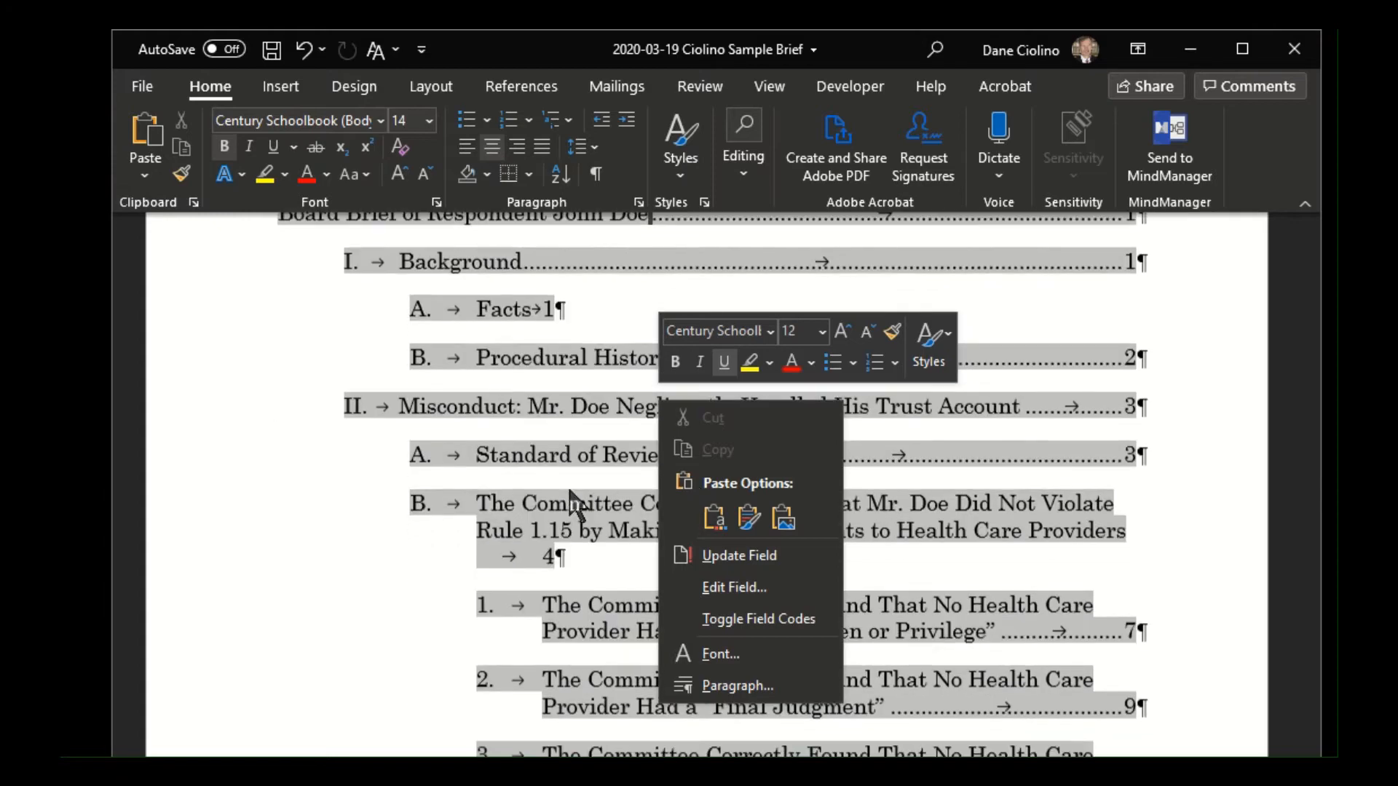
scroll(591, 501, "down", 3)
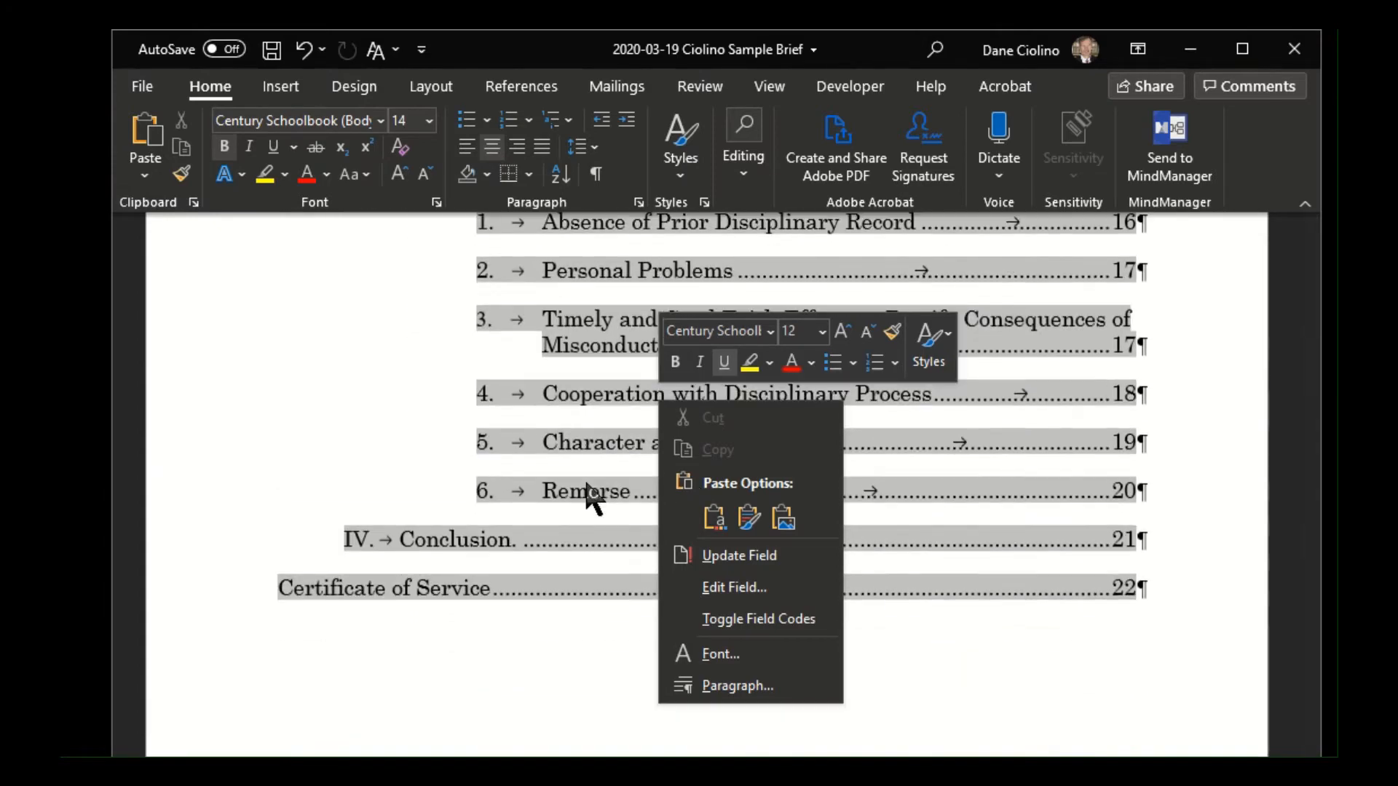
scroll(468, 495, "up", 18)
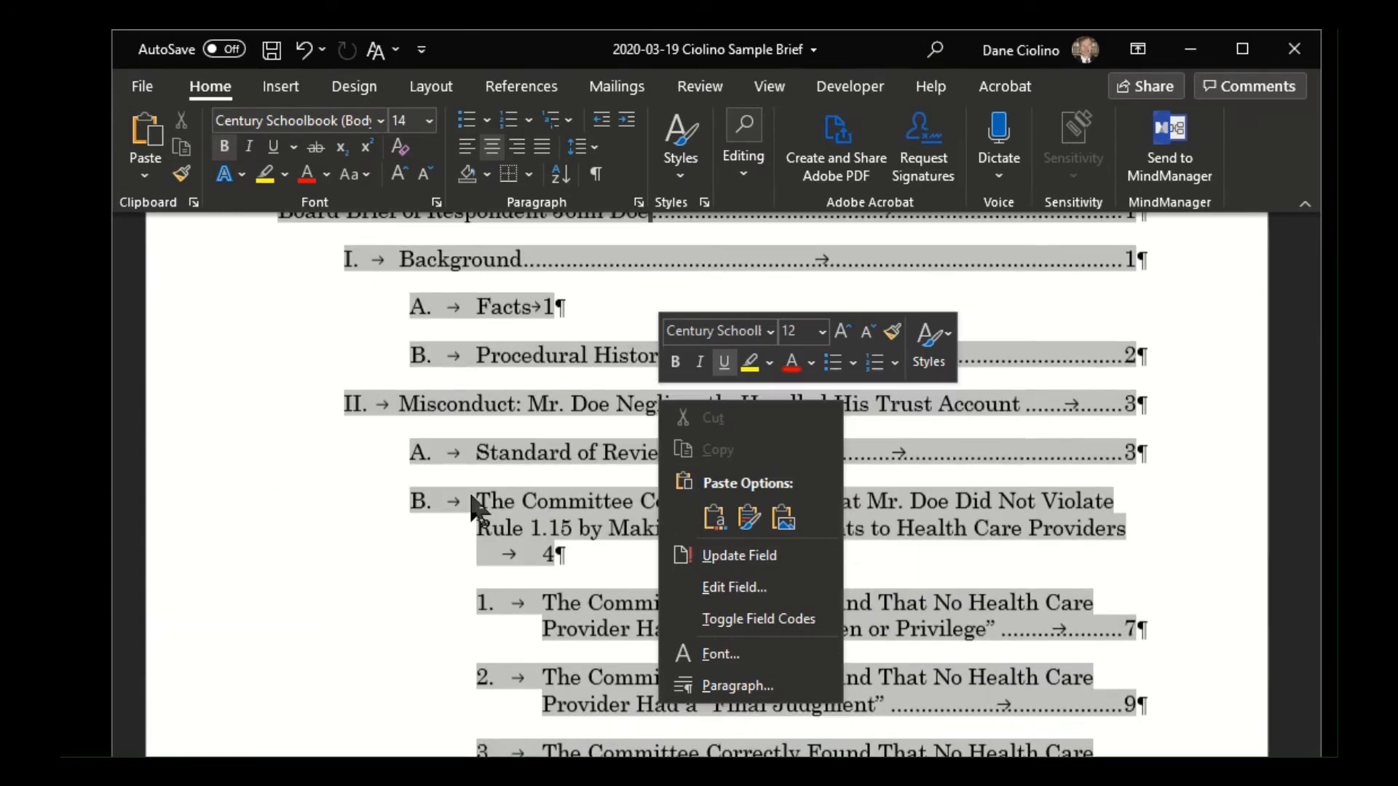
scroll(433, 498, "up", 1)
left_click(208, 506)
scroll(626, 539, "down", 6)
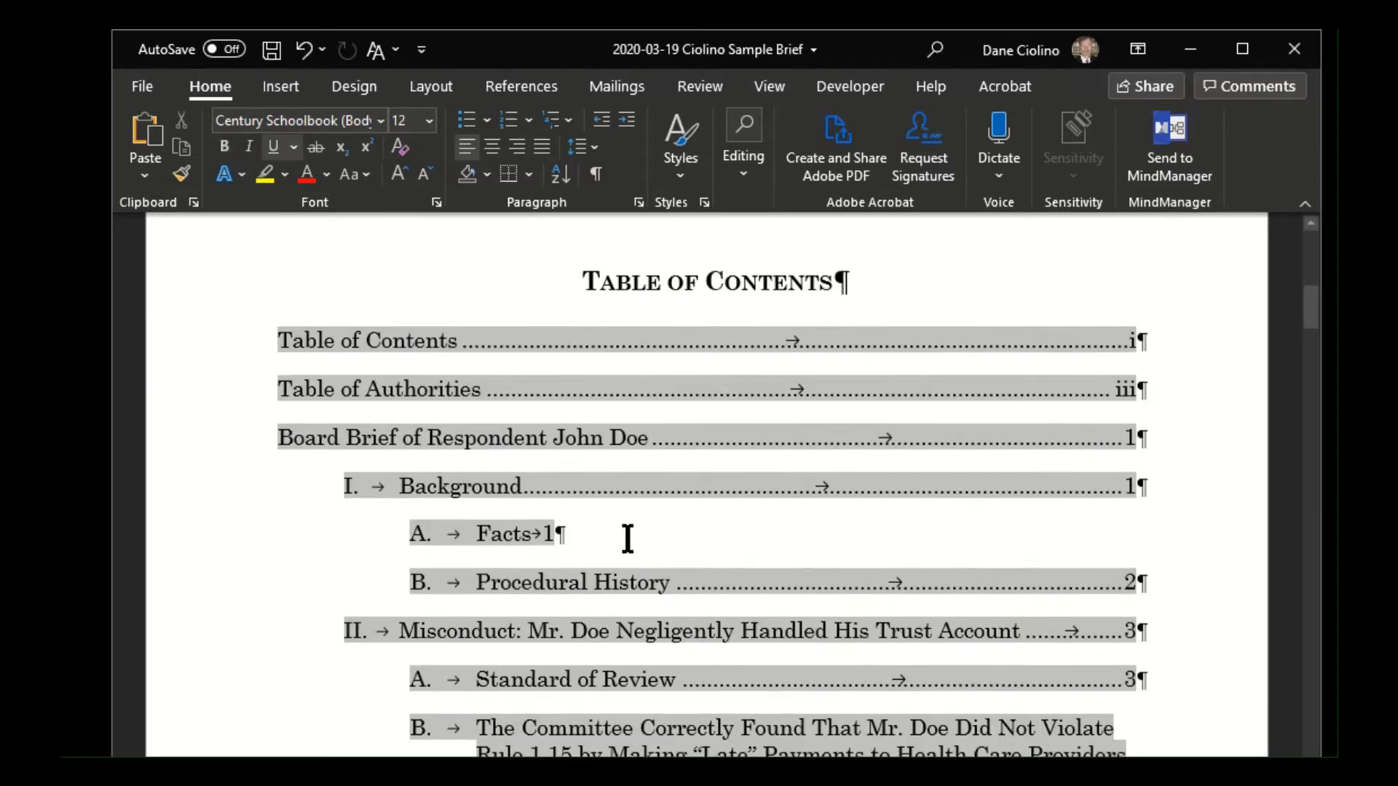
scroll(628, 539, "up", 5)
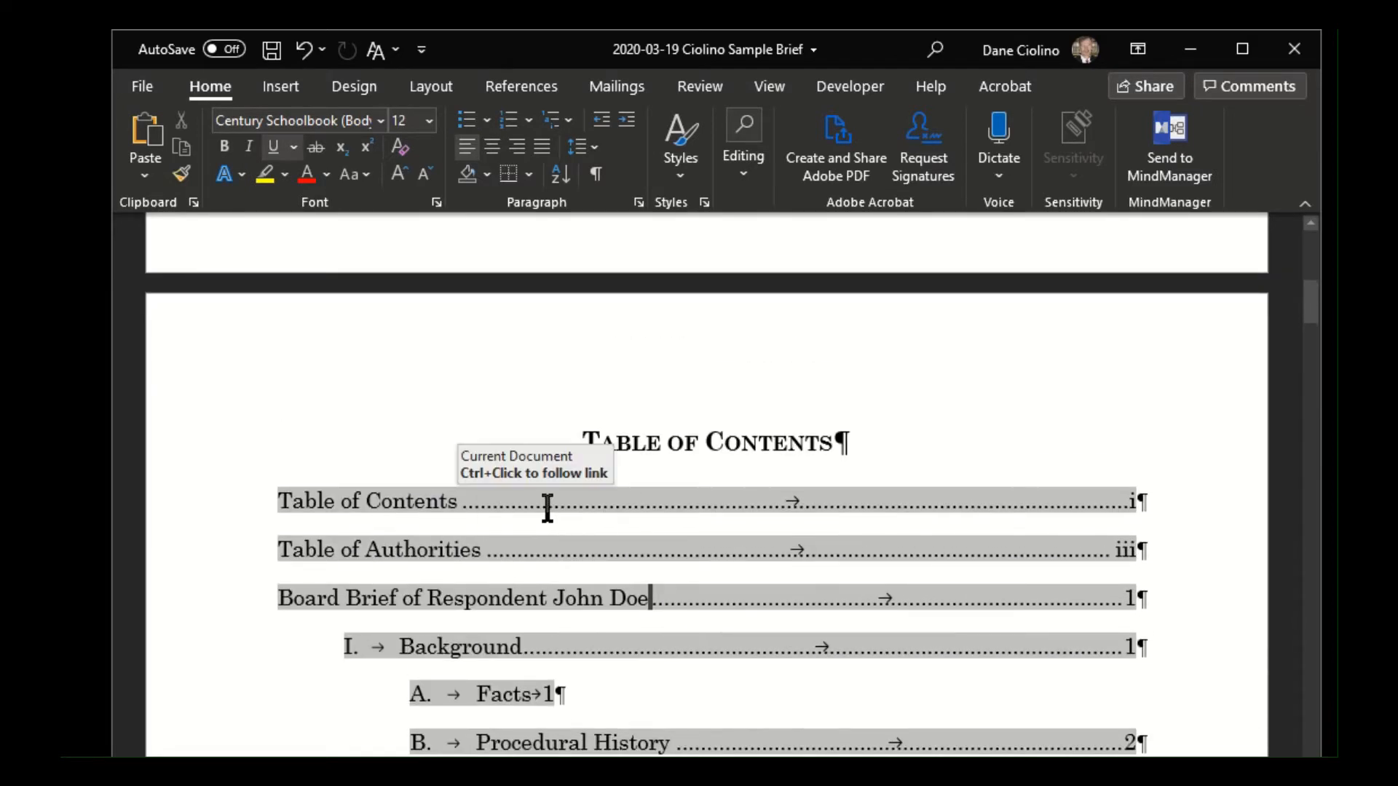
right_click(548, 507)
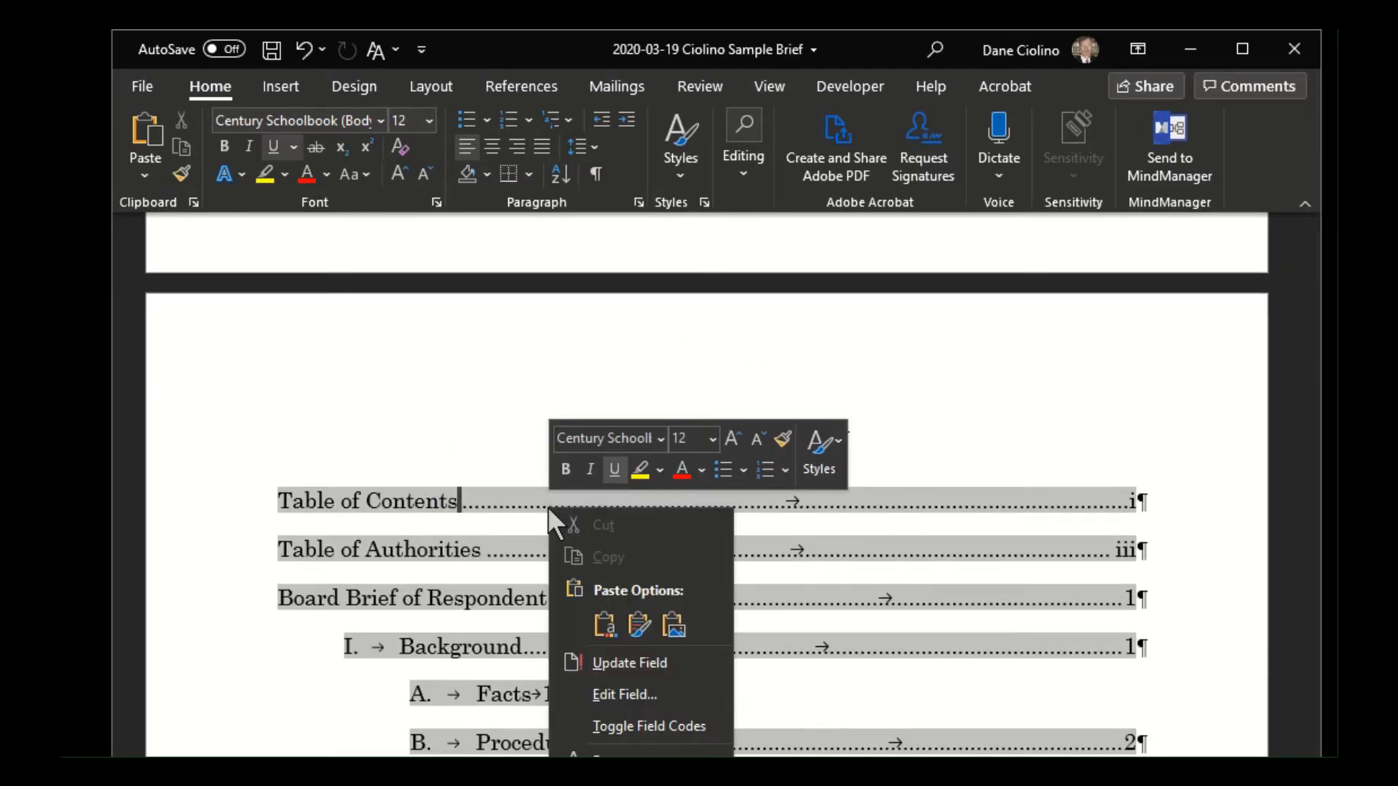
left_click(205, 531)
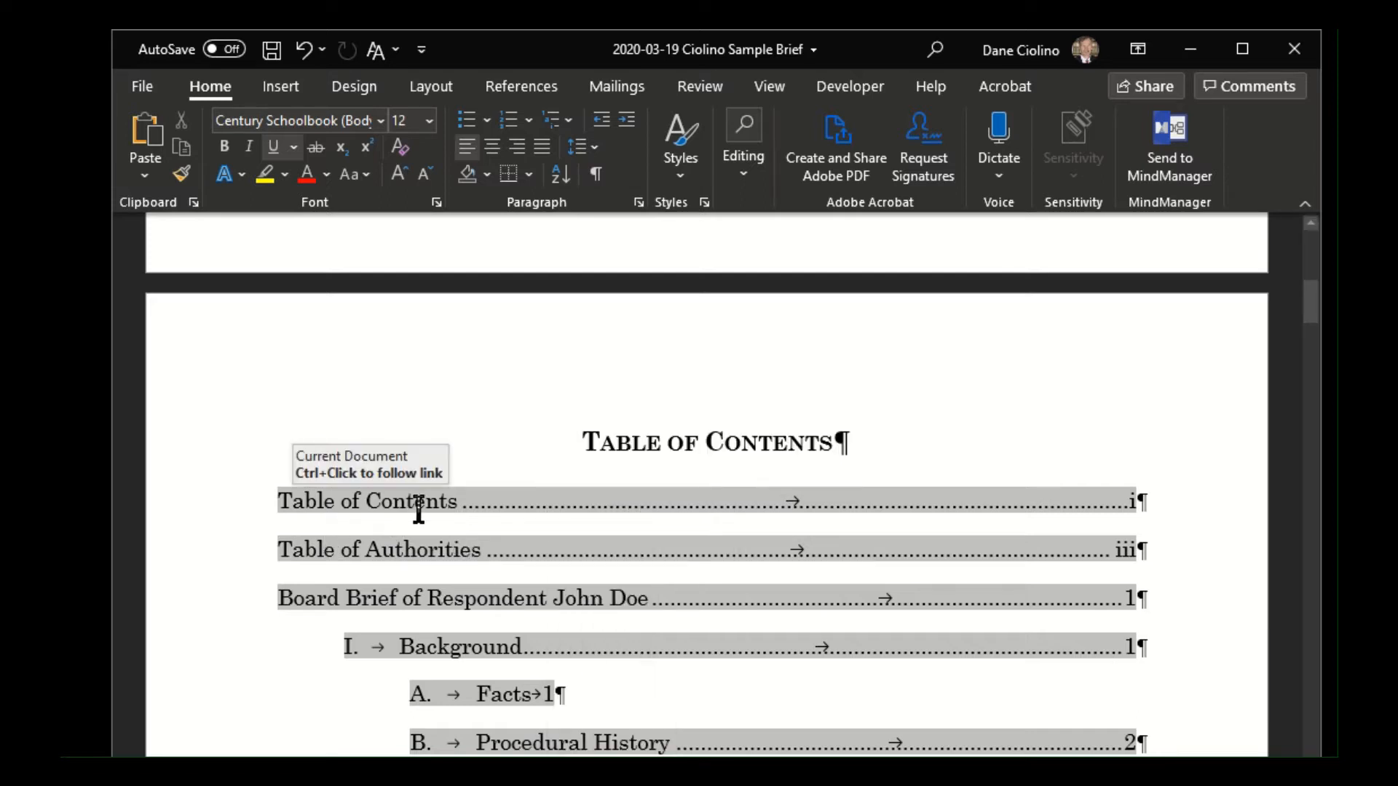
- Delete the tab leader before the page number in the Table of Contents entry and the "f" in its "of"
key("Delete")
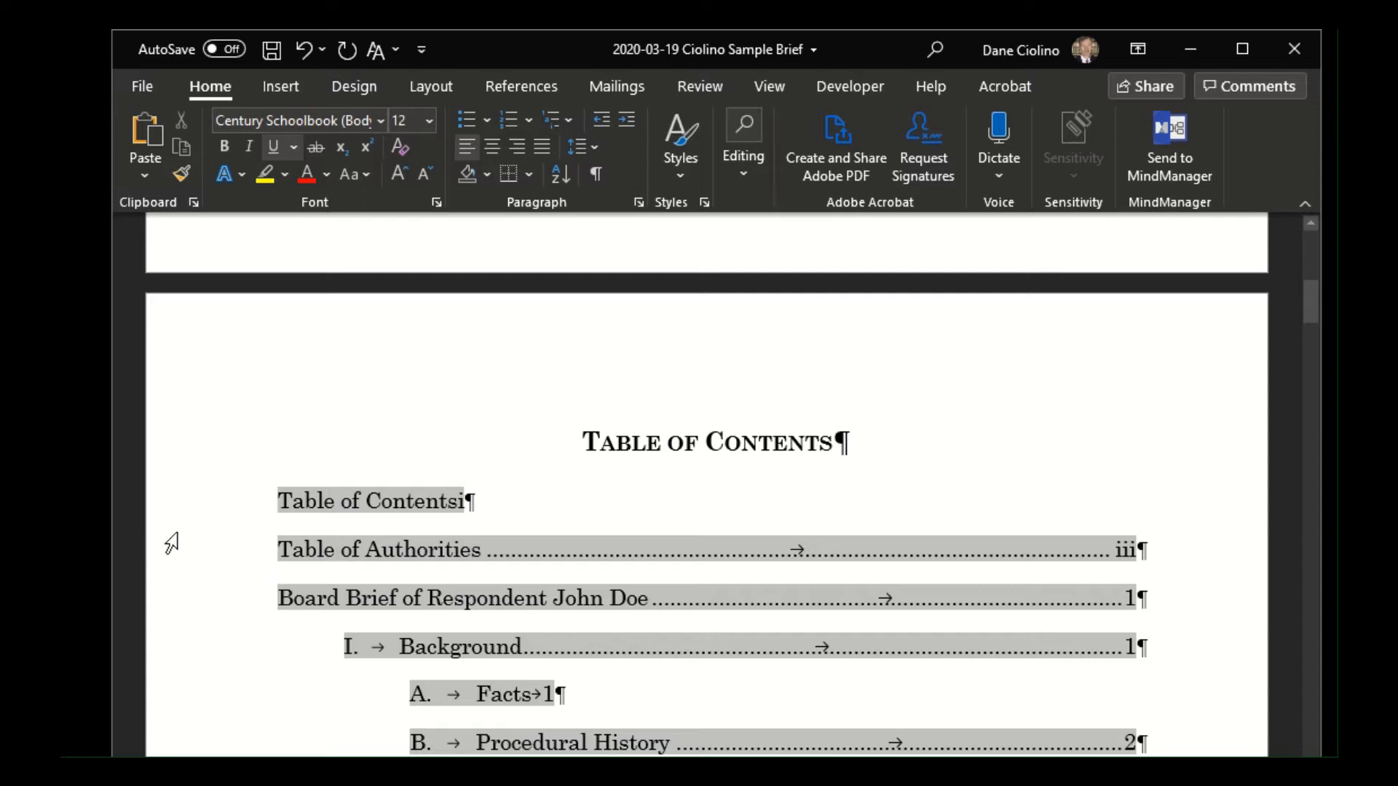
left_click(604, 443)
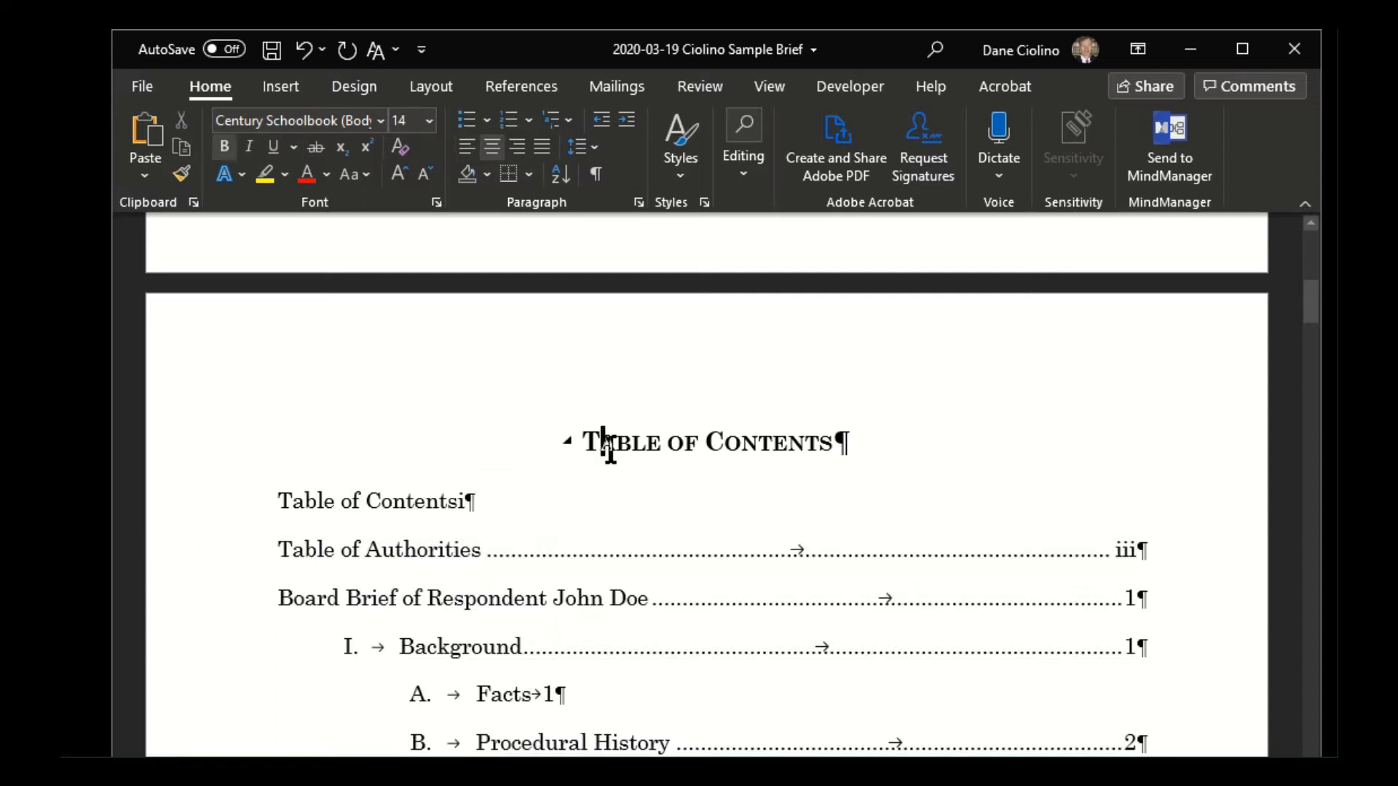
left_click(353, 501)
key("Delete")
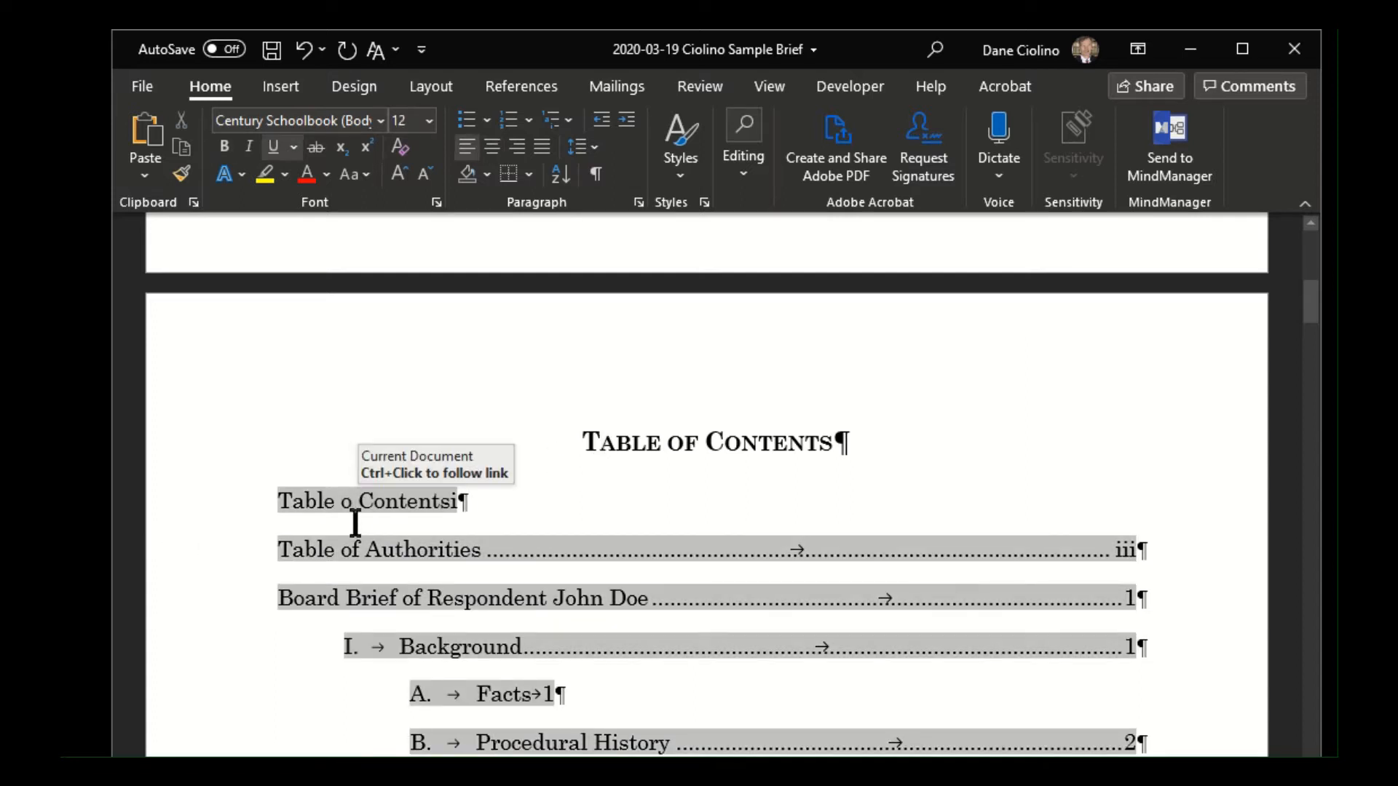
- Remove the existing table of contents and add a blank paragraph beneath the Table of Contents heading
right_click(428, 546)
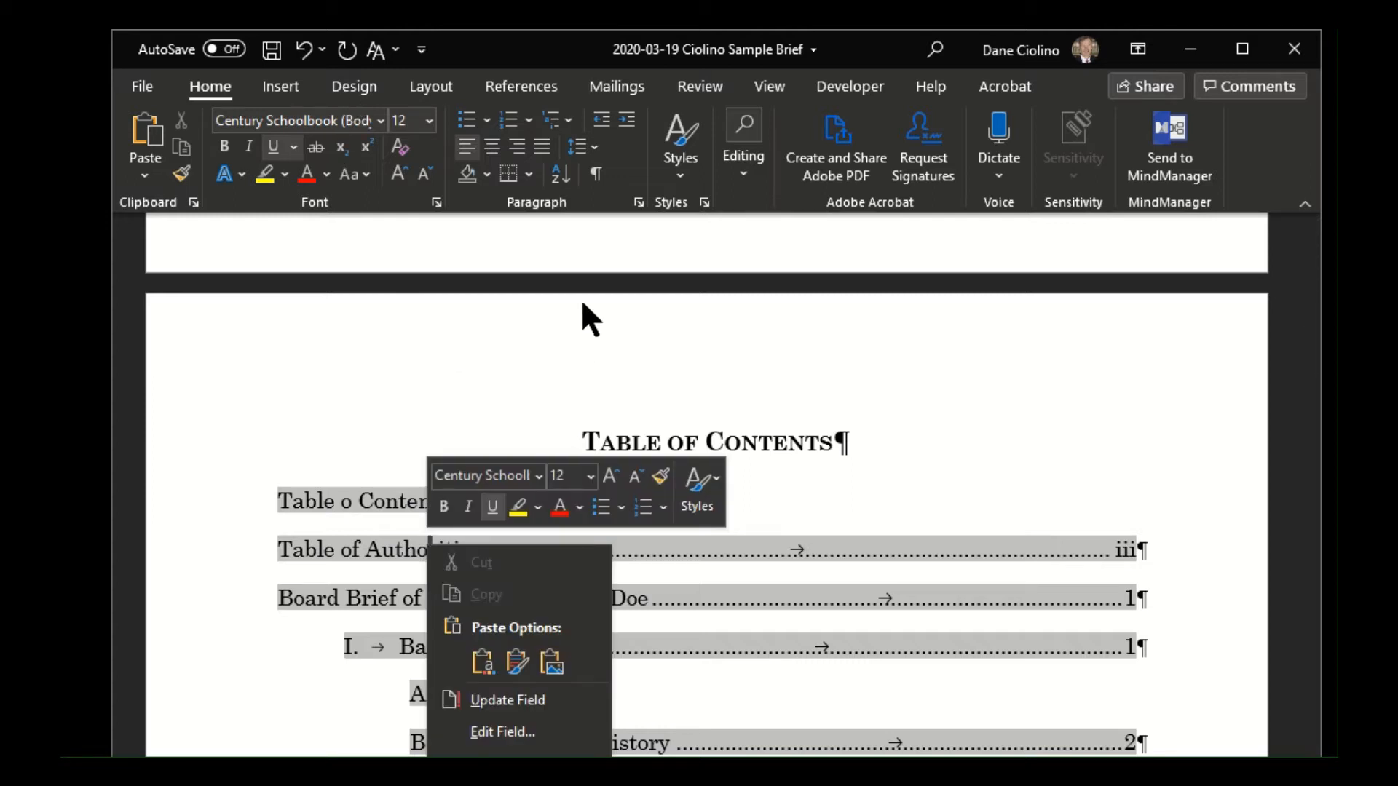
left_click(499, 86)
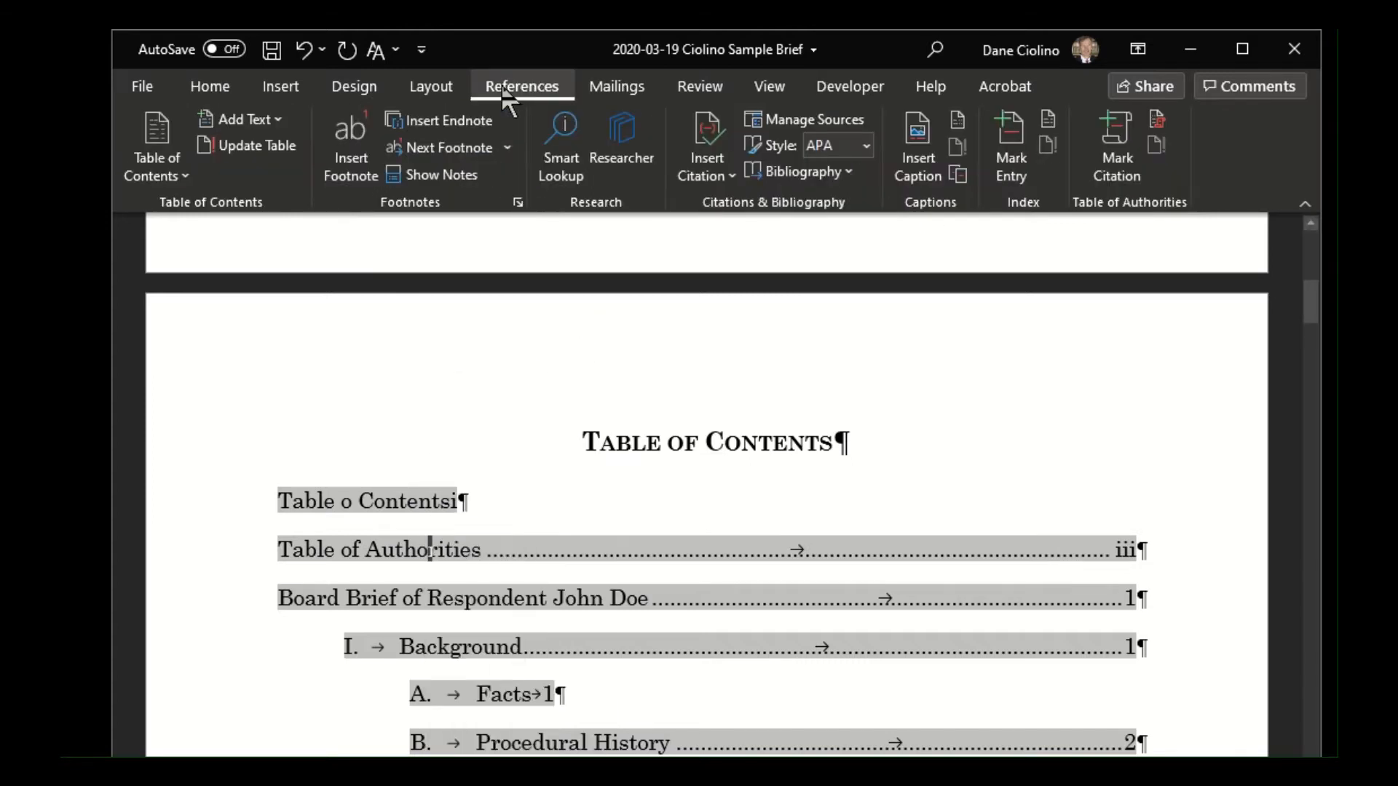
left_click(148, 182)
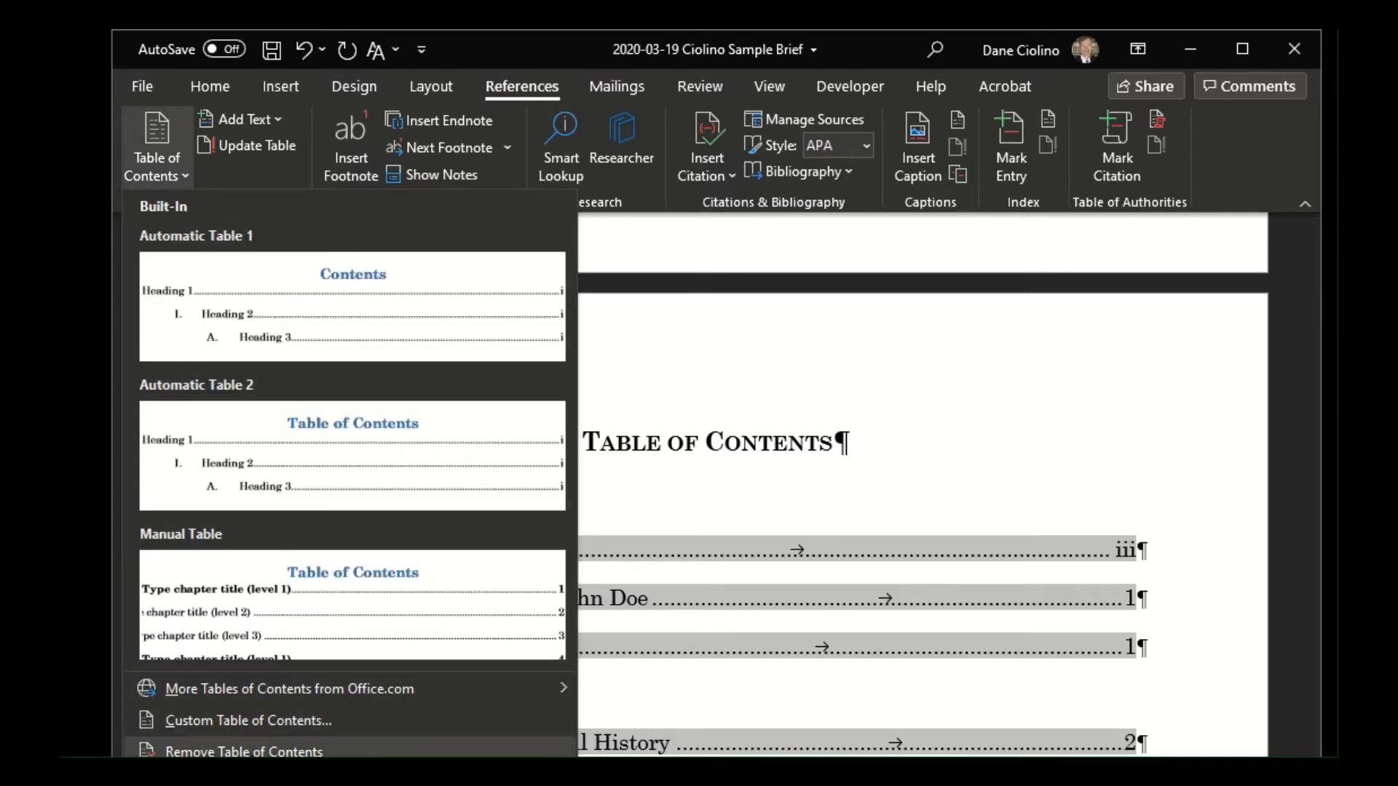
left_click(244, 752)
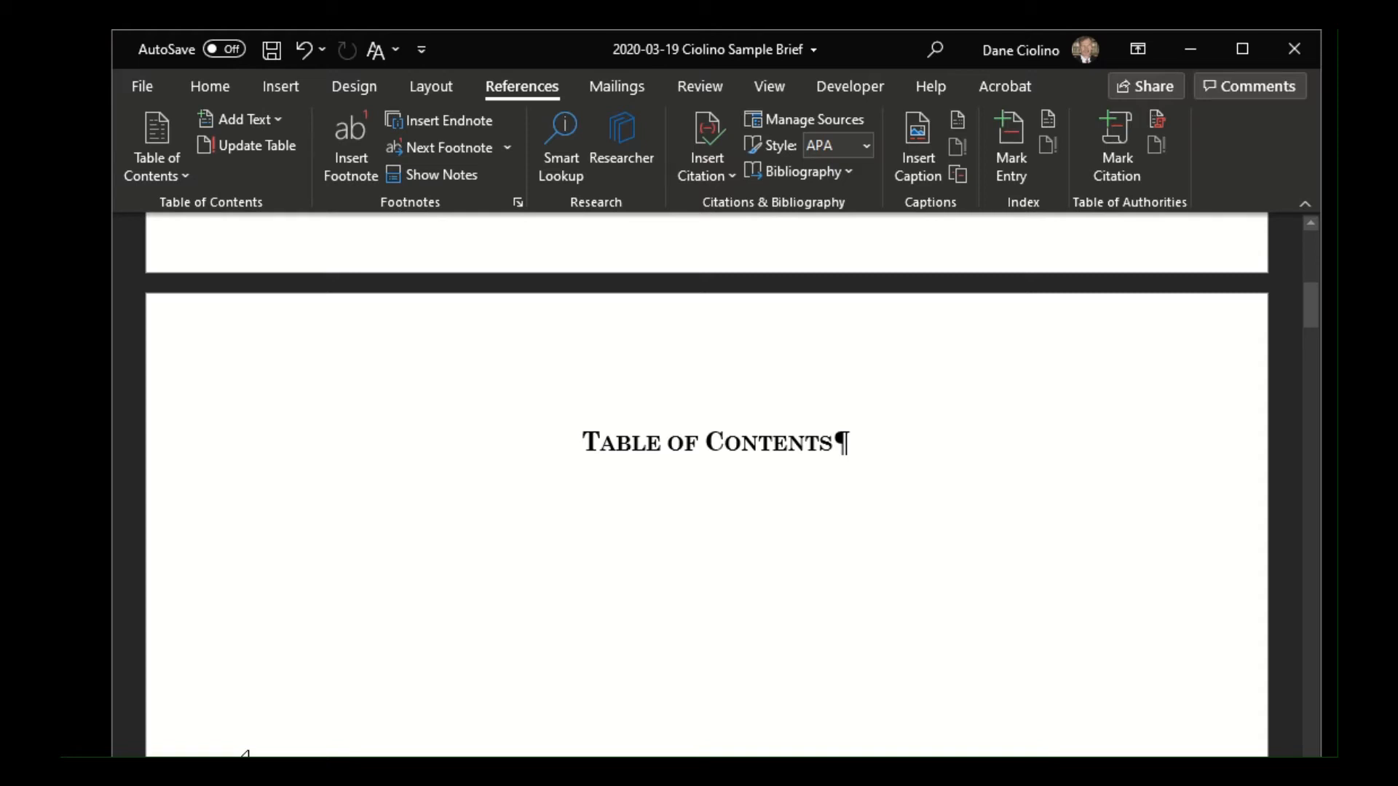
key("ctrl+z")
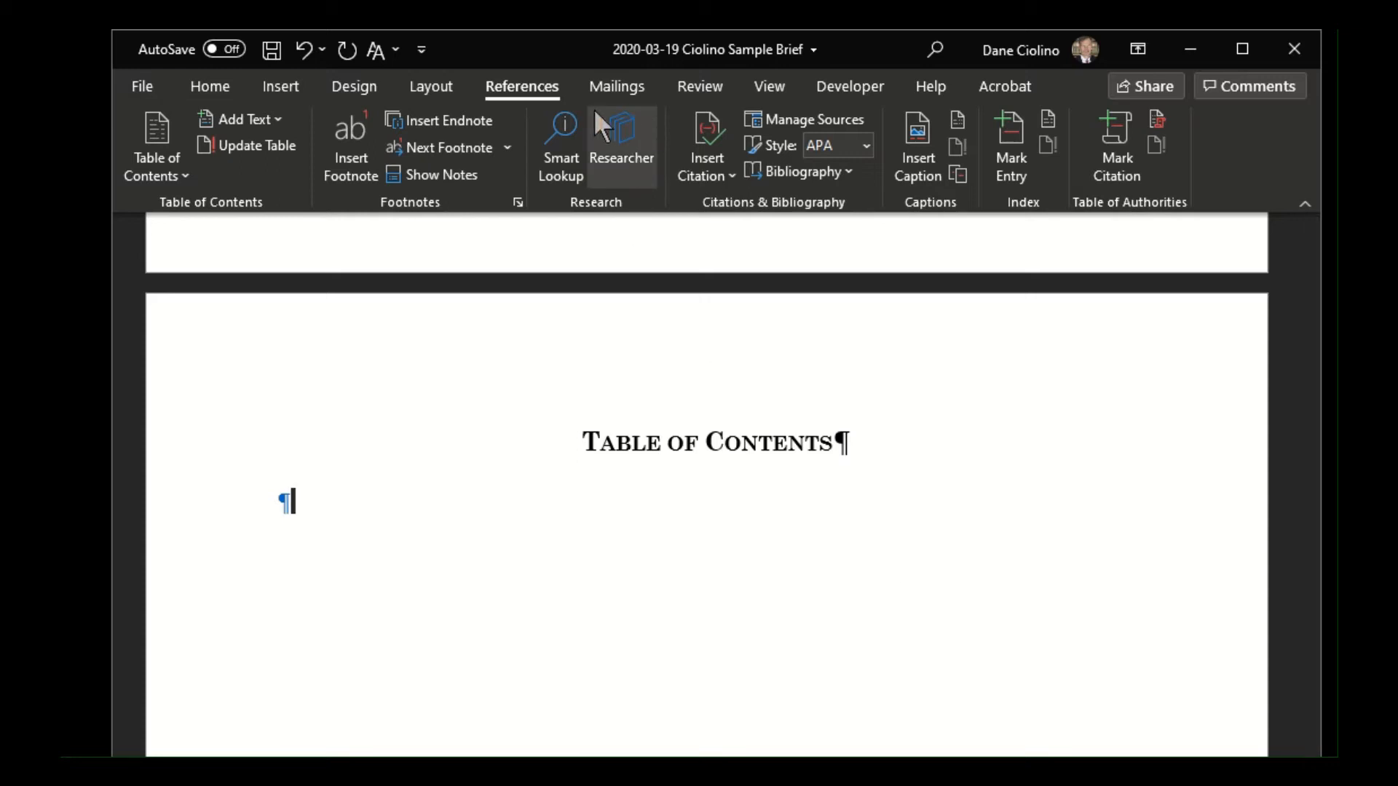
- Insert the built-in Automatic Table 1 table of contents below the Table of Contents heading
left_click(191, 93)
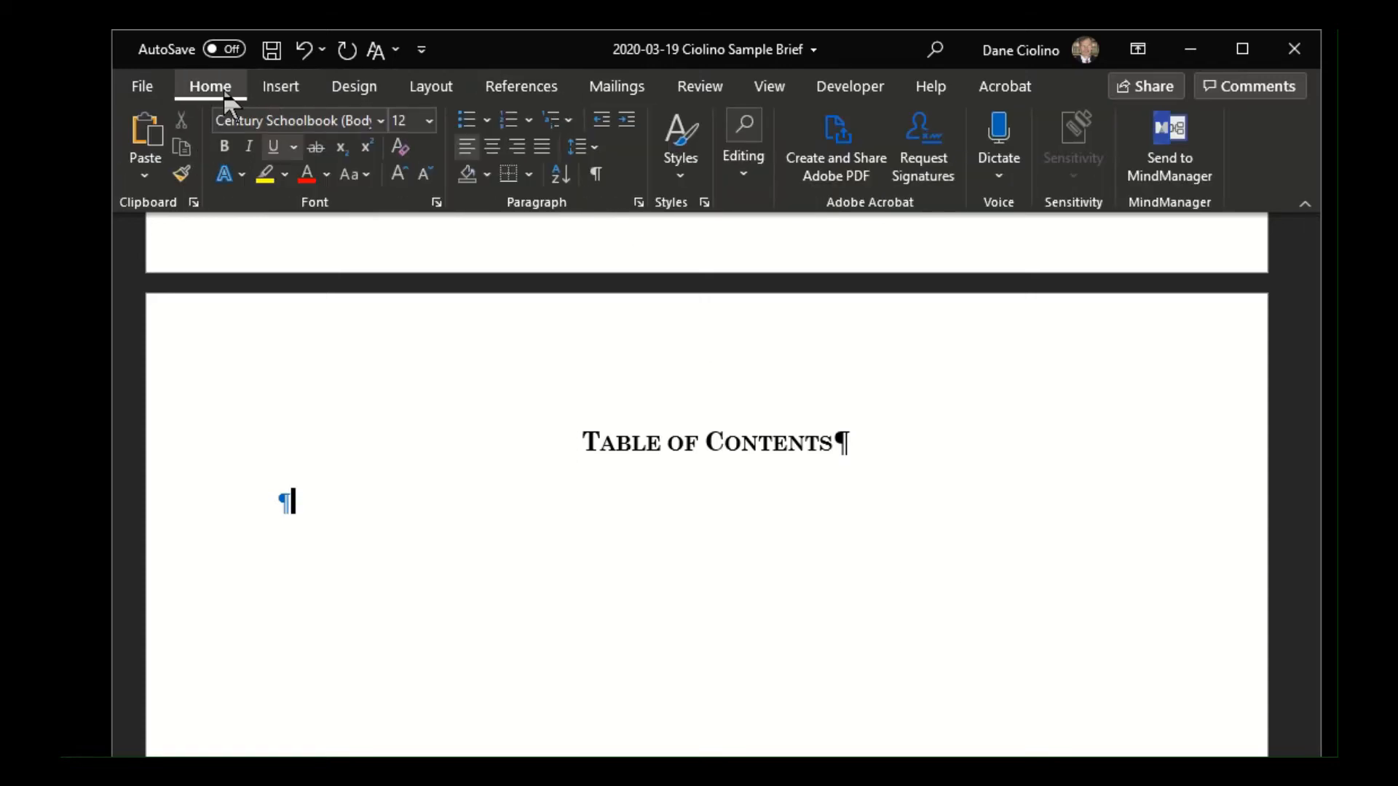
left_click(504, 87)
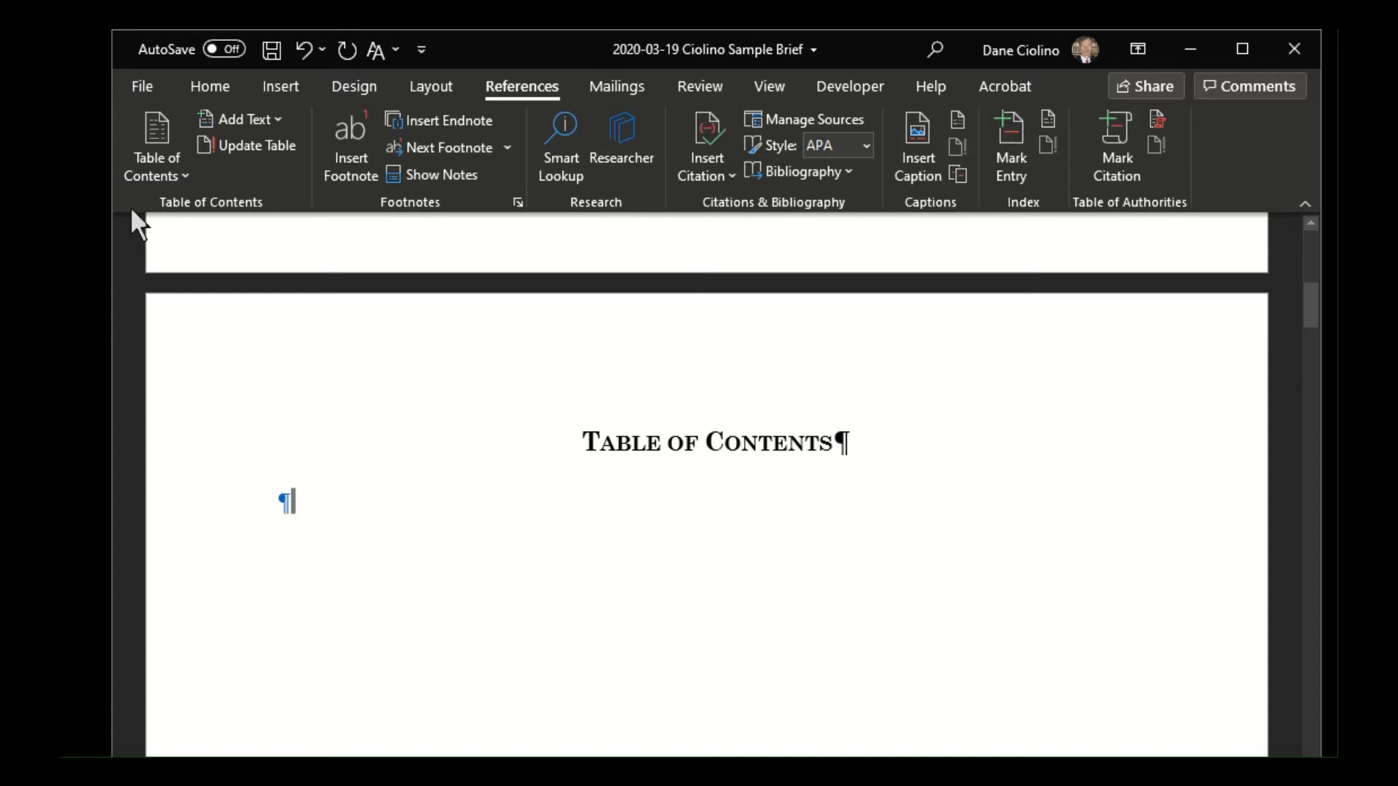
left_click(156, 172)
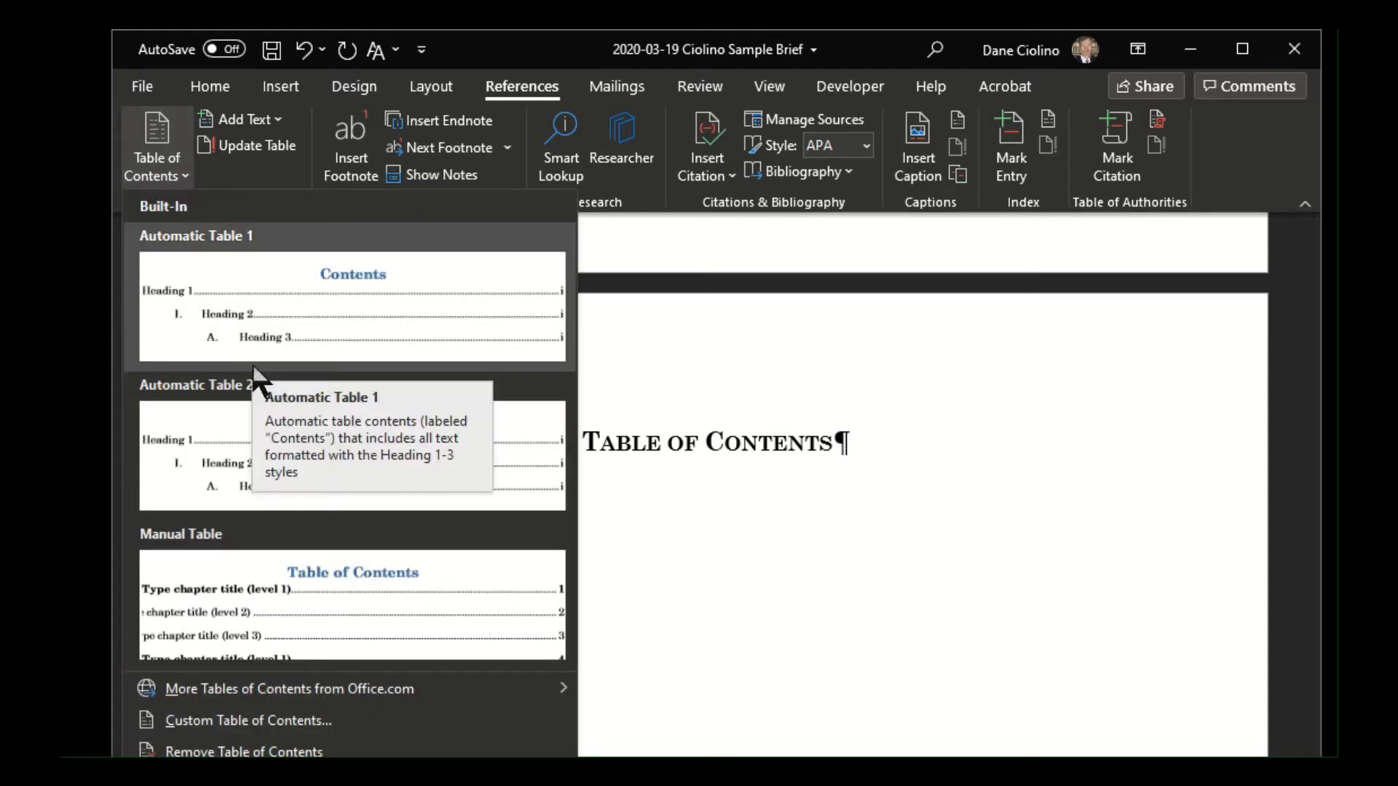
left_click(245, 331)
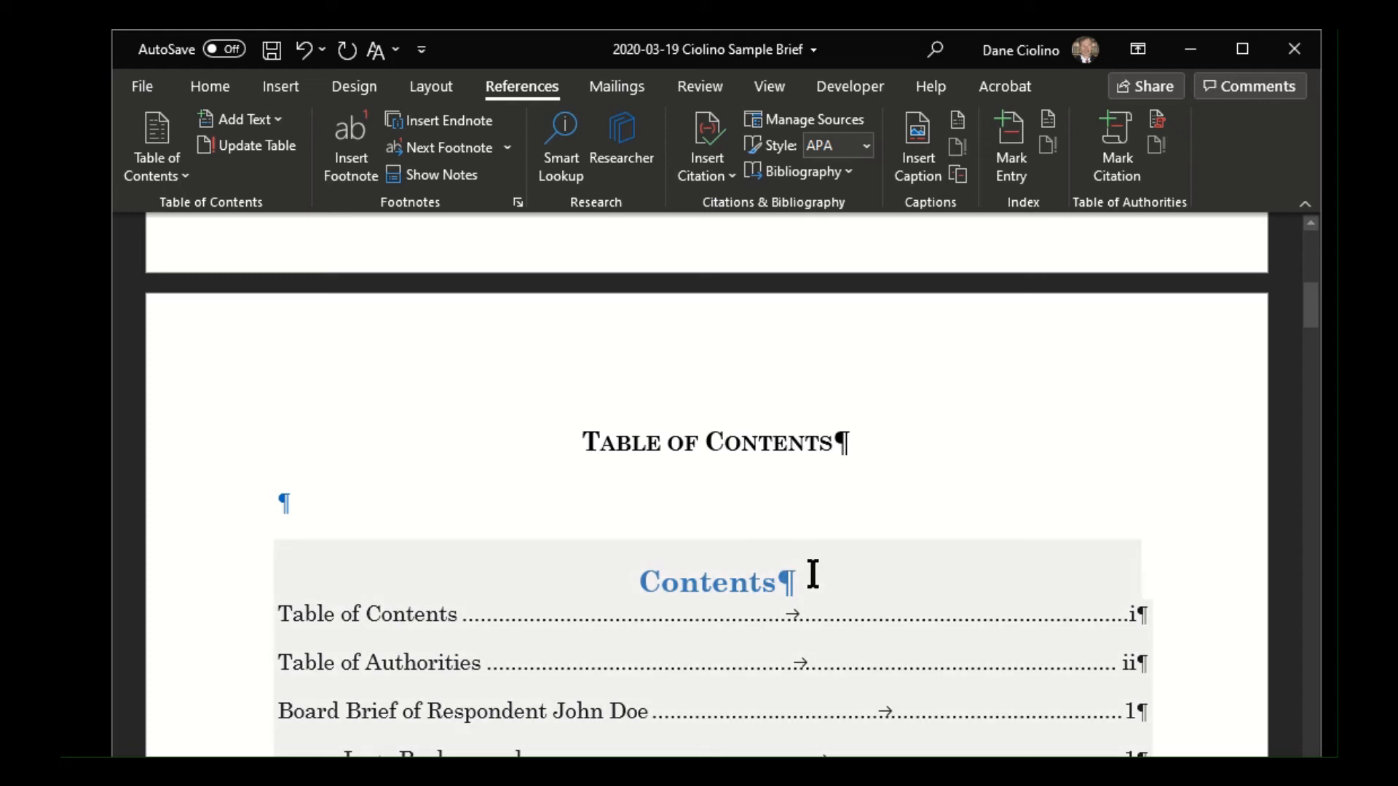
- Delete the blue "Contents" title text at the top of the inserted automatic table
left_click(733, 582)
key("Home")
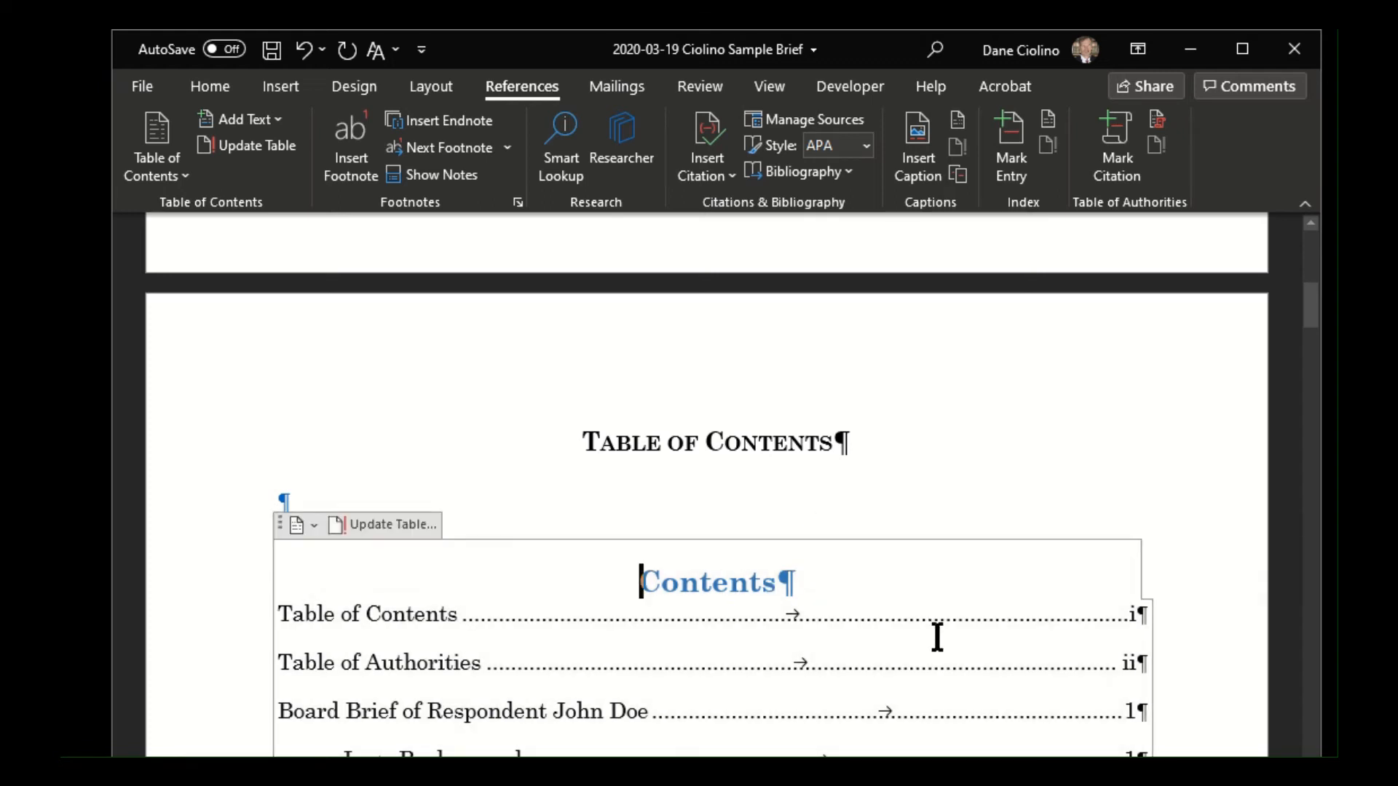
key("Delete")
key("Delete")
key("Delete")
key("Delete")
key("Delete")
key("Delete")
key("Delete")
key("Delete")
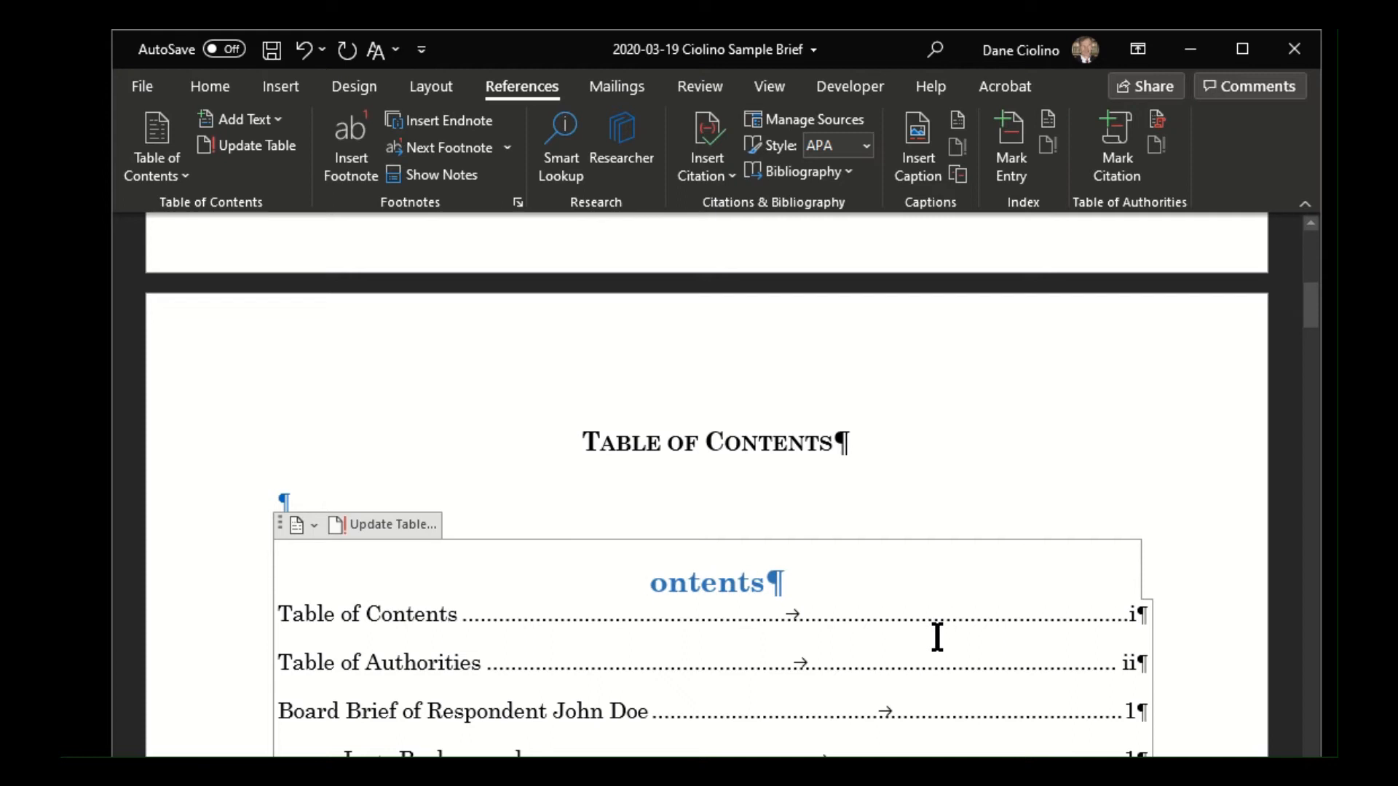
- Try to remove the title's empty paragraph above the first entry, undo that deletion, and check the table's entries
key("BackSpace")
key("Delete")
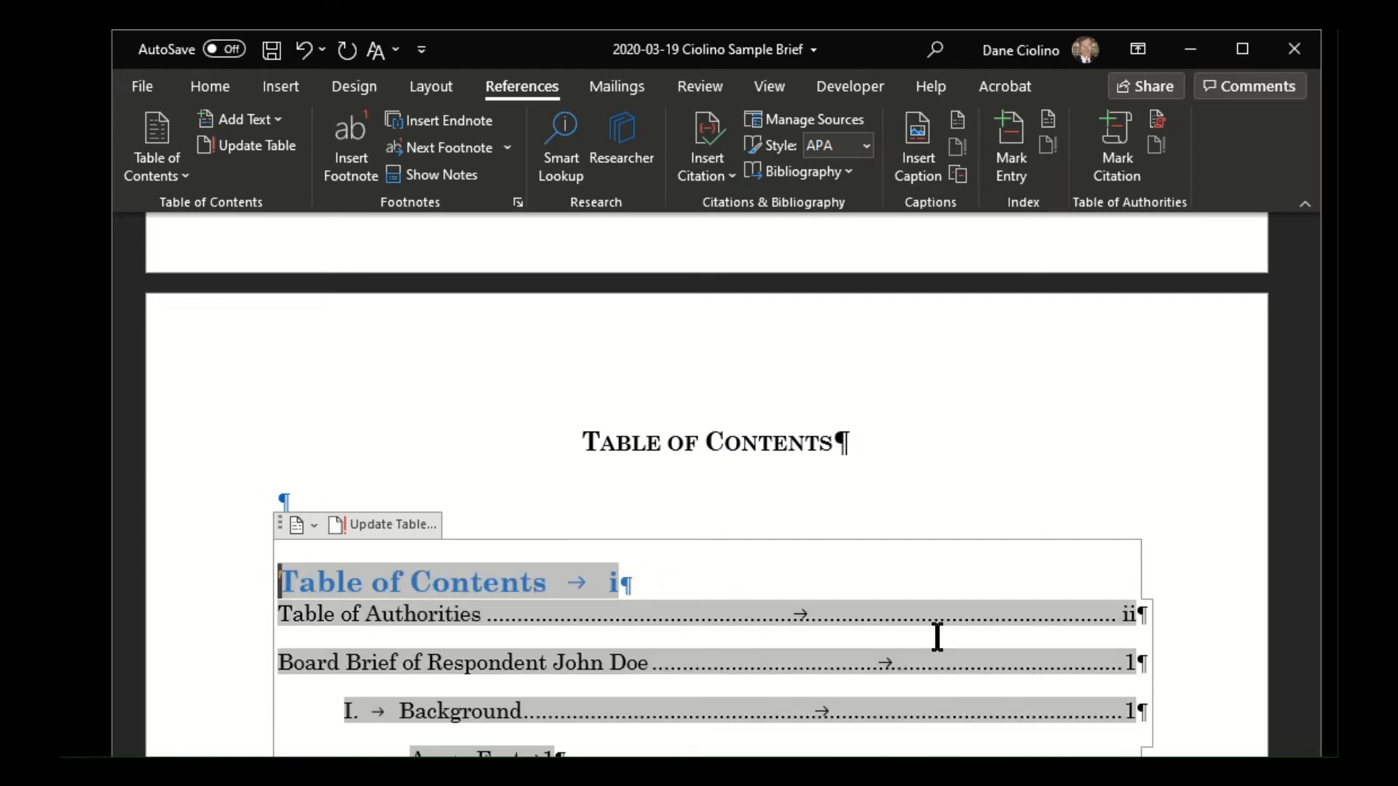
left_click(303, 49)
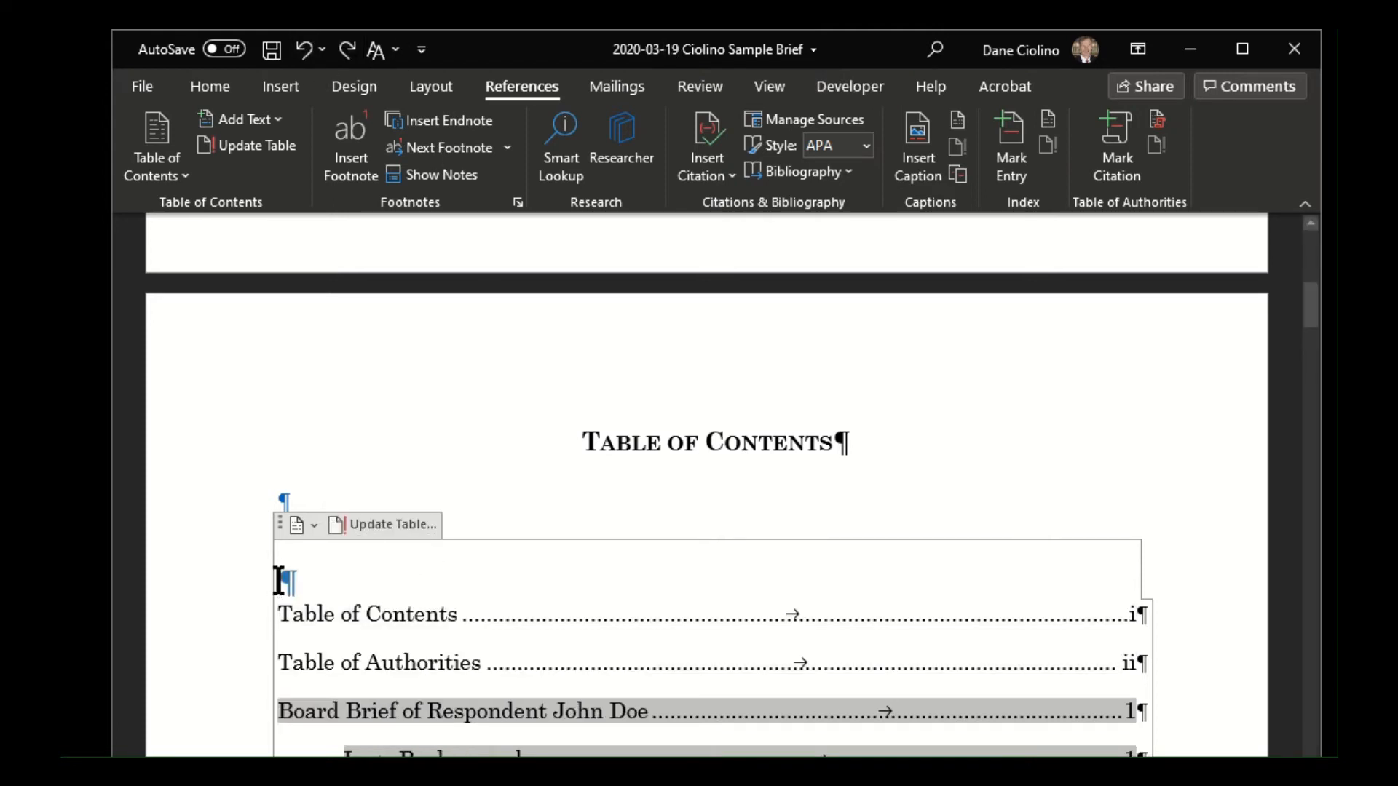
scroll(582, 562, "down", 5)
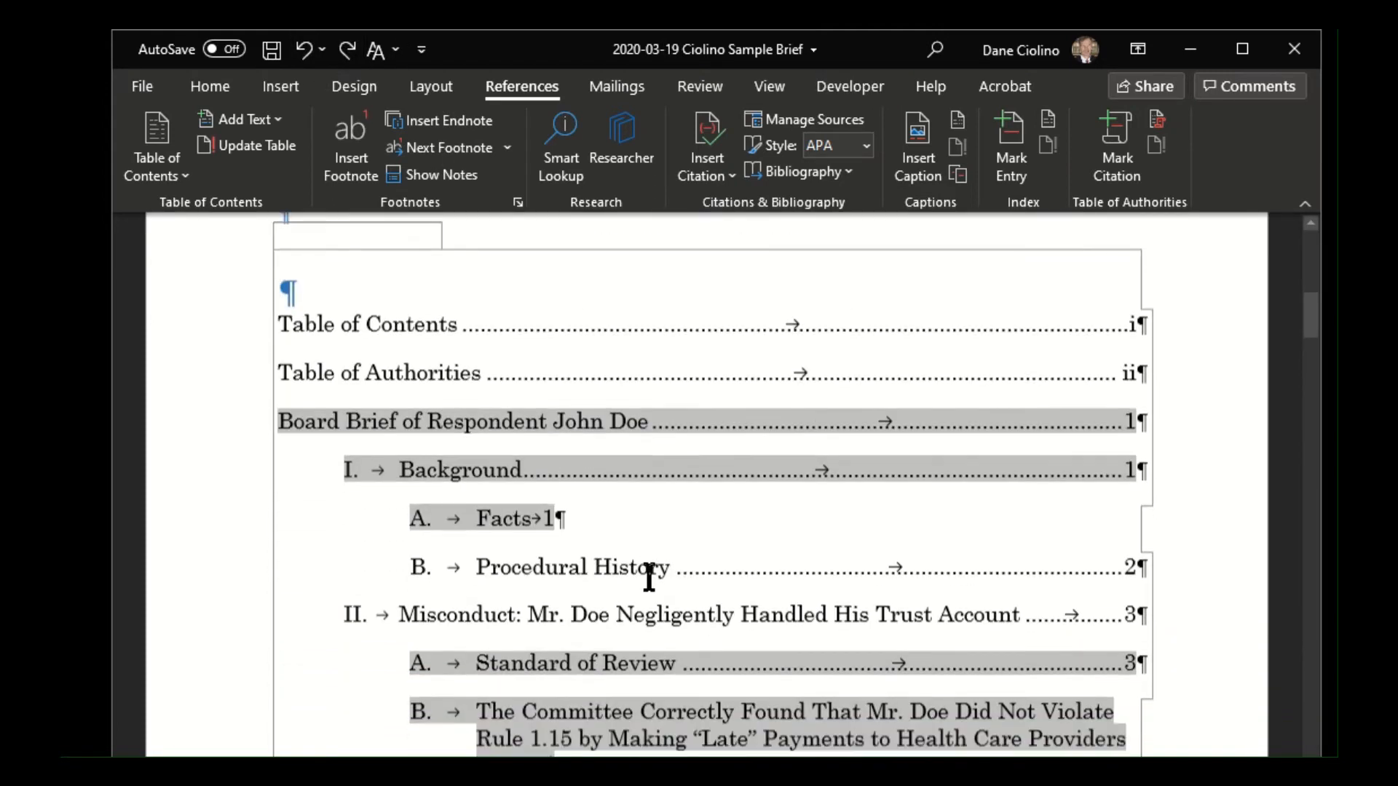
scroll(633, 582, "up", 2)
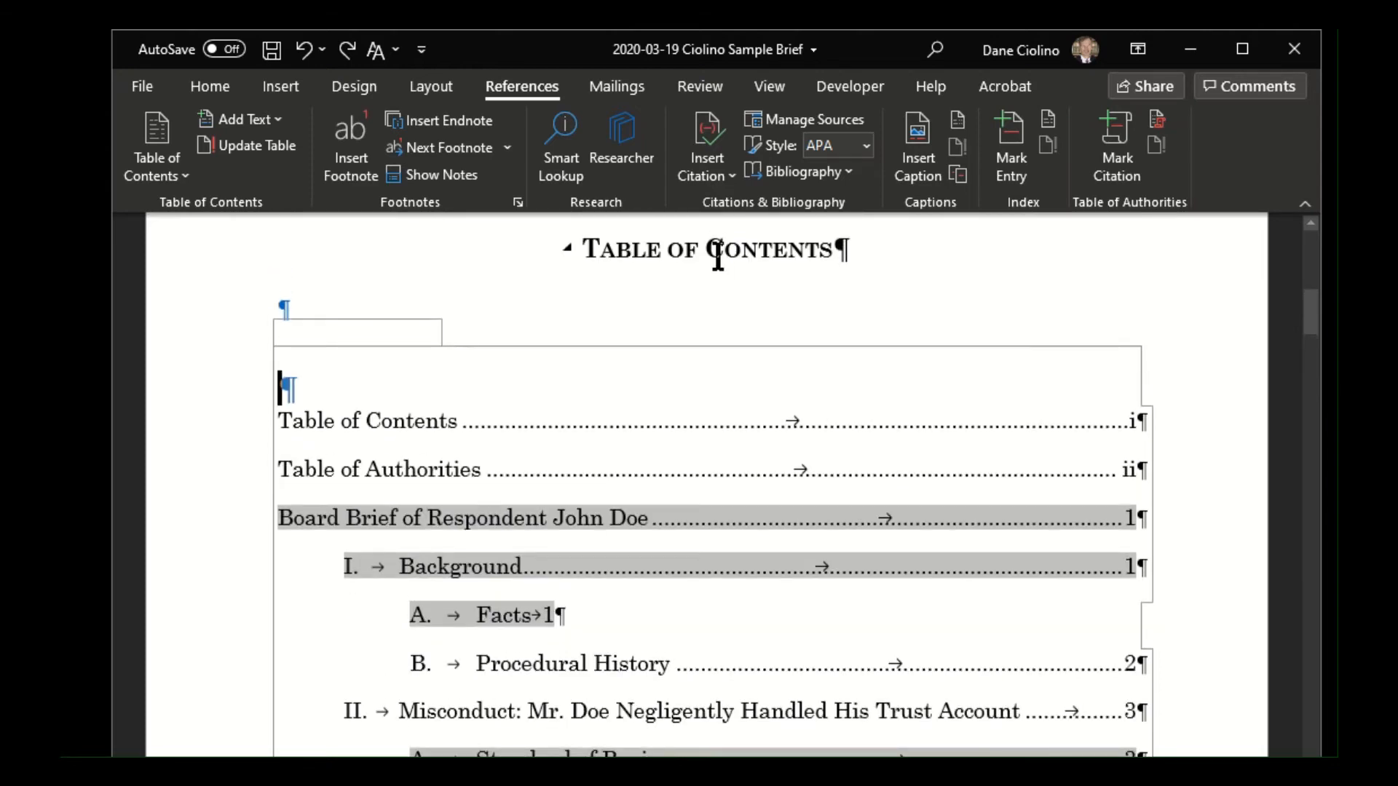
- Review the inserted table of contents from its first entry down to the Conclusion entry
scroll(664, 531, "down", 3)
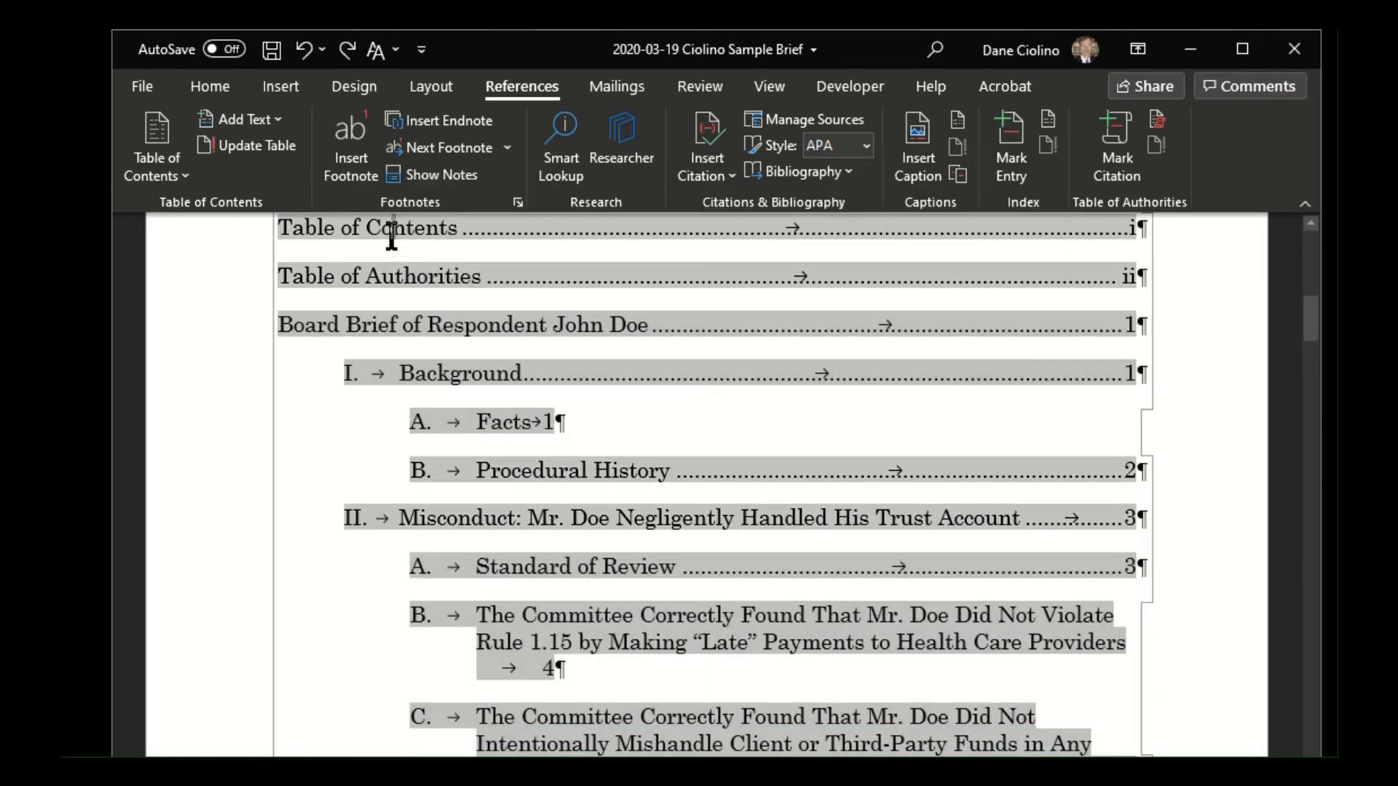
scroll(394, 240, "up", 3)
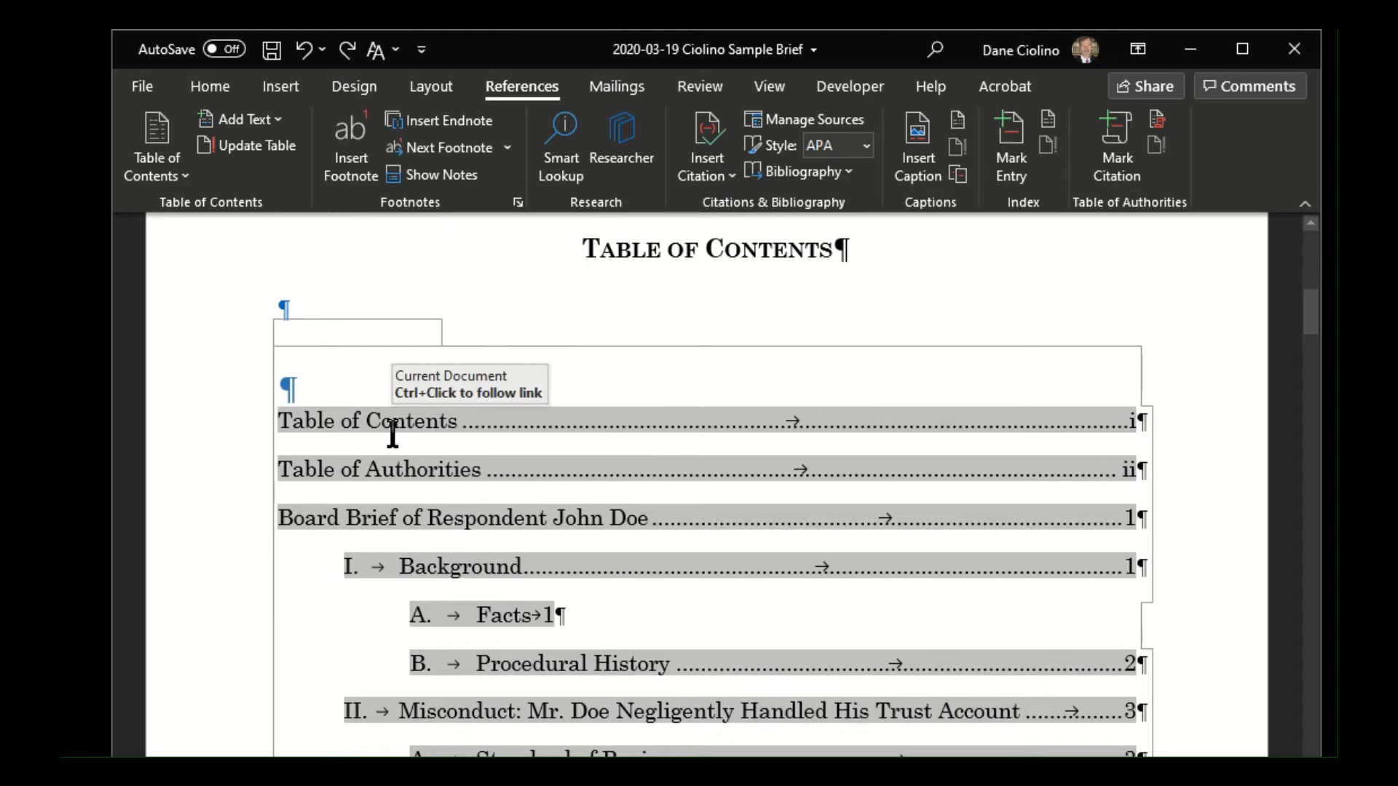
scroll(404, 423, "down", 3)
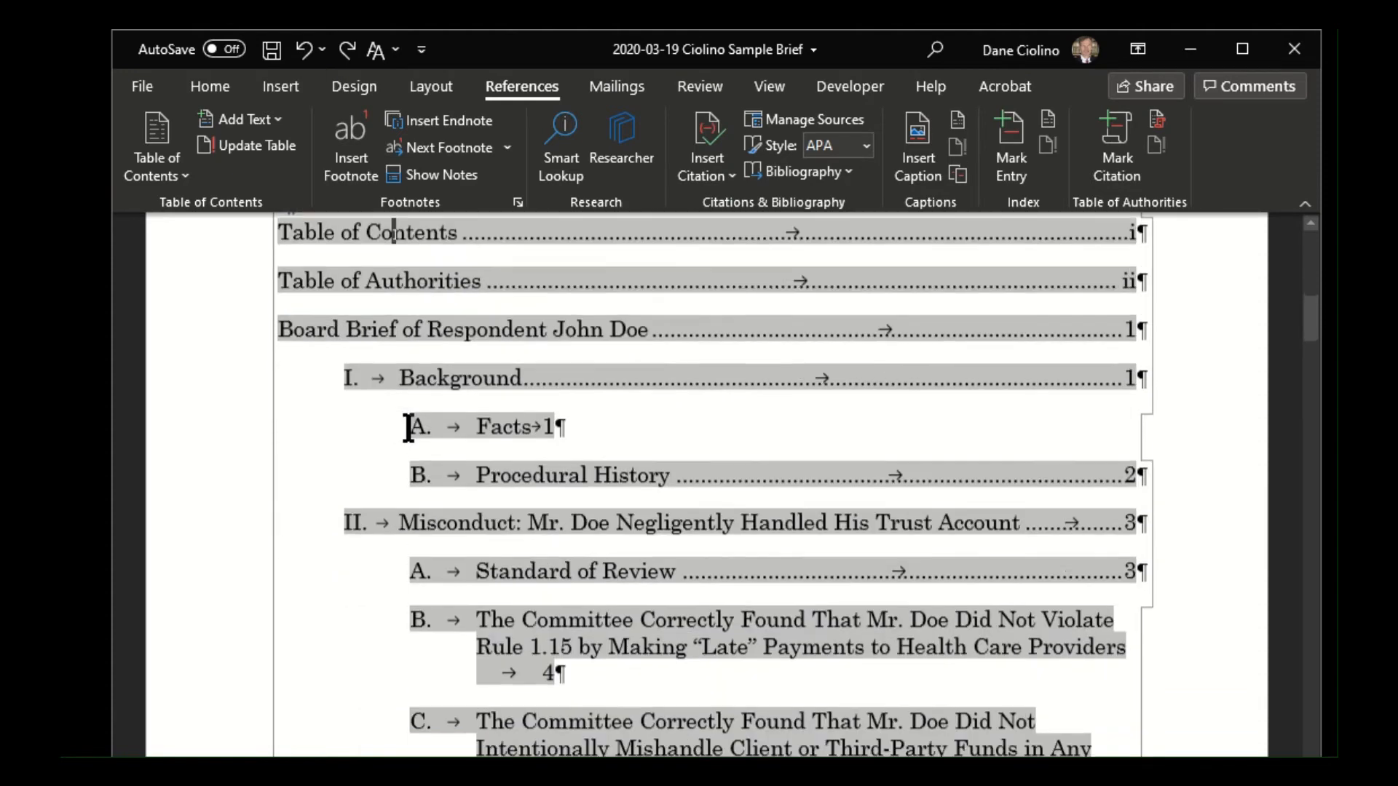
scroll(521, 490, "down", 5)
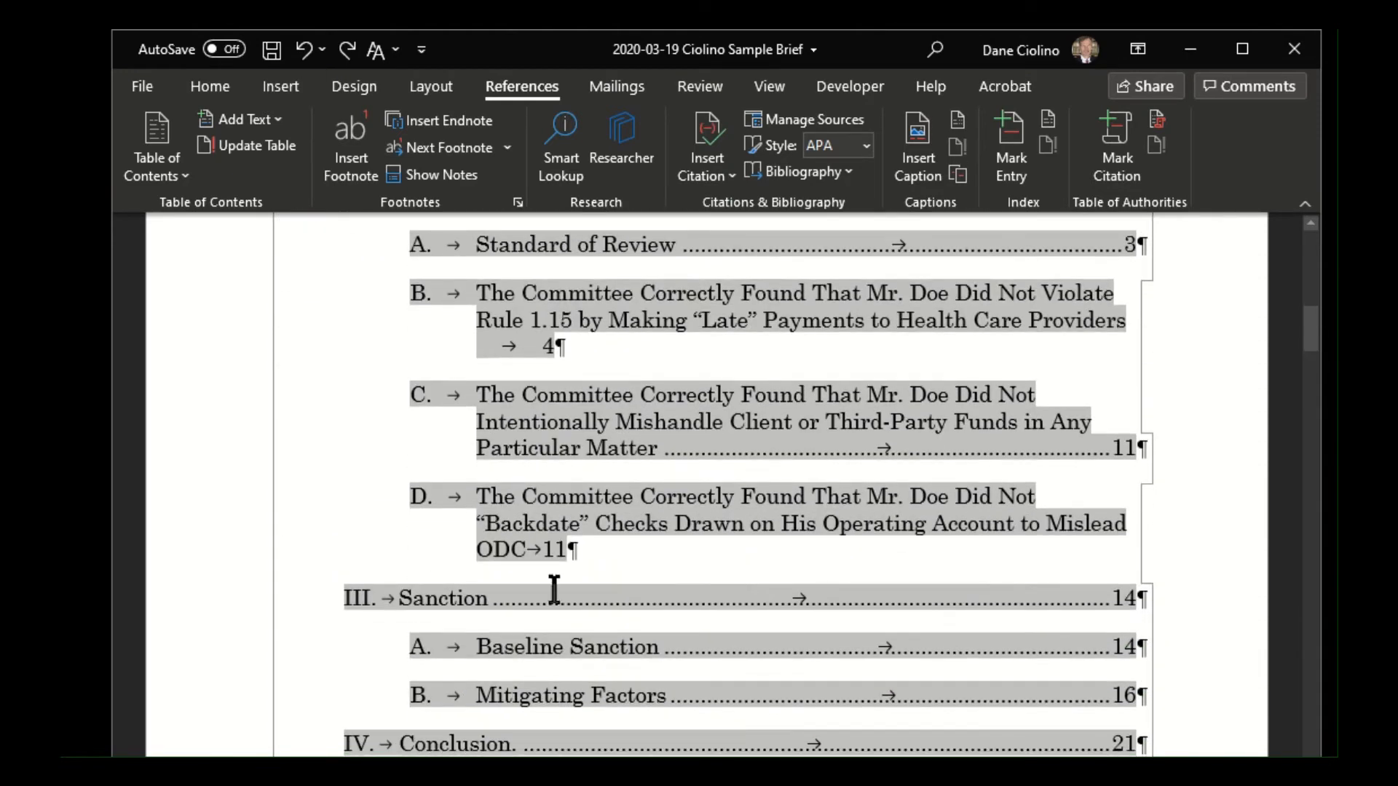
scroll(779, 645, "down", 2)
scroll(791, 628, "up", 1)
scroll(791, 628, "up", 12)
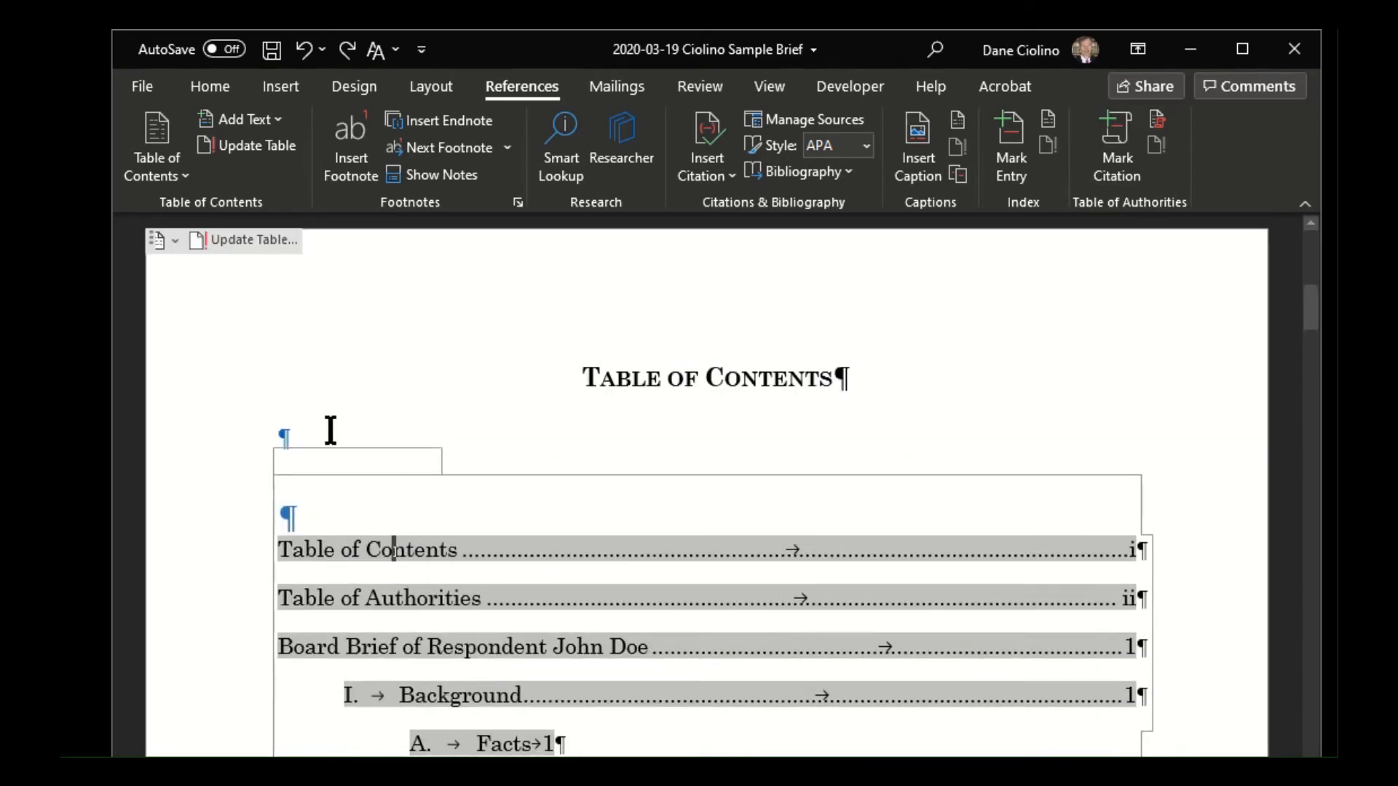
- Remove the current table of contents and insert the built-in Automatic Table 1 below the Table of Contents heading
left_click(331, 430)
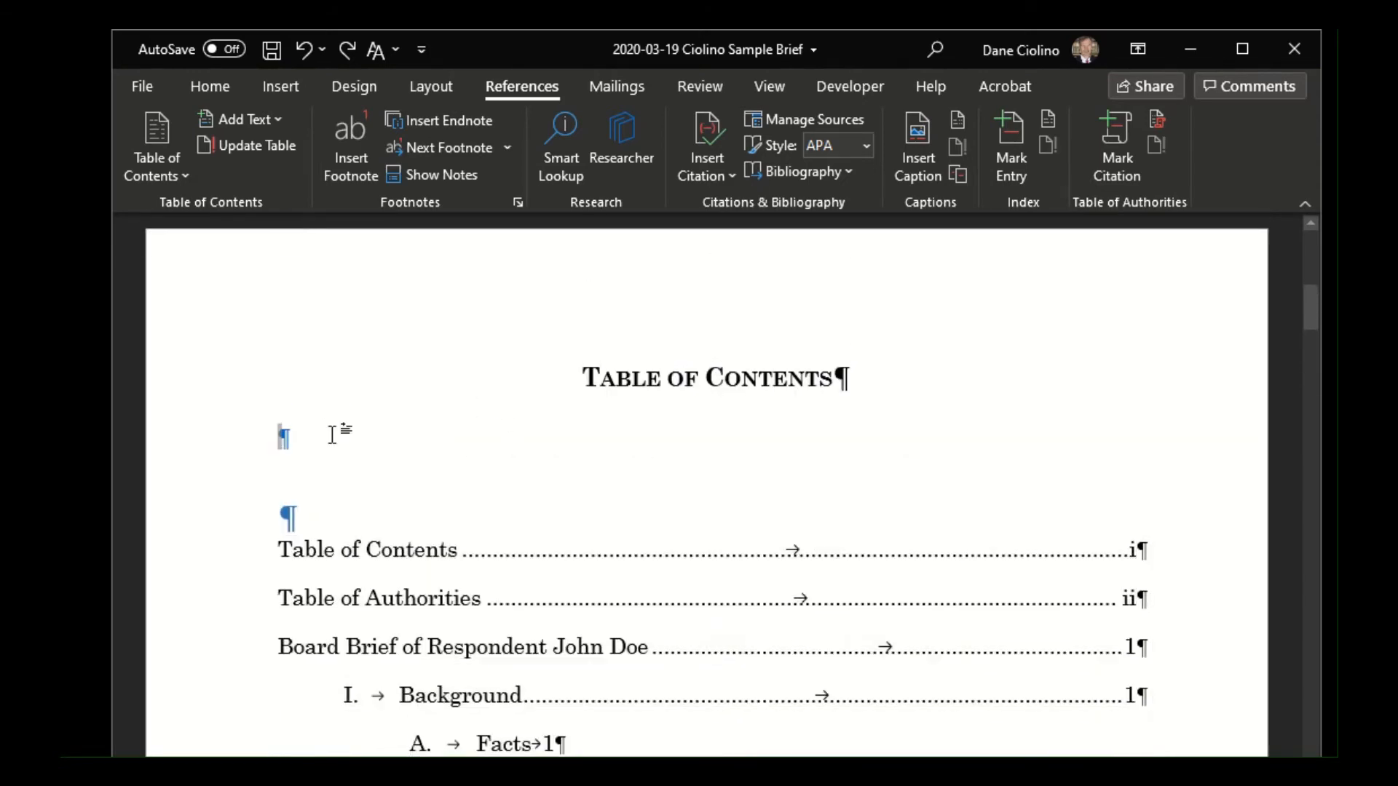
left_click(155, 176)
left_click(234, 750)
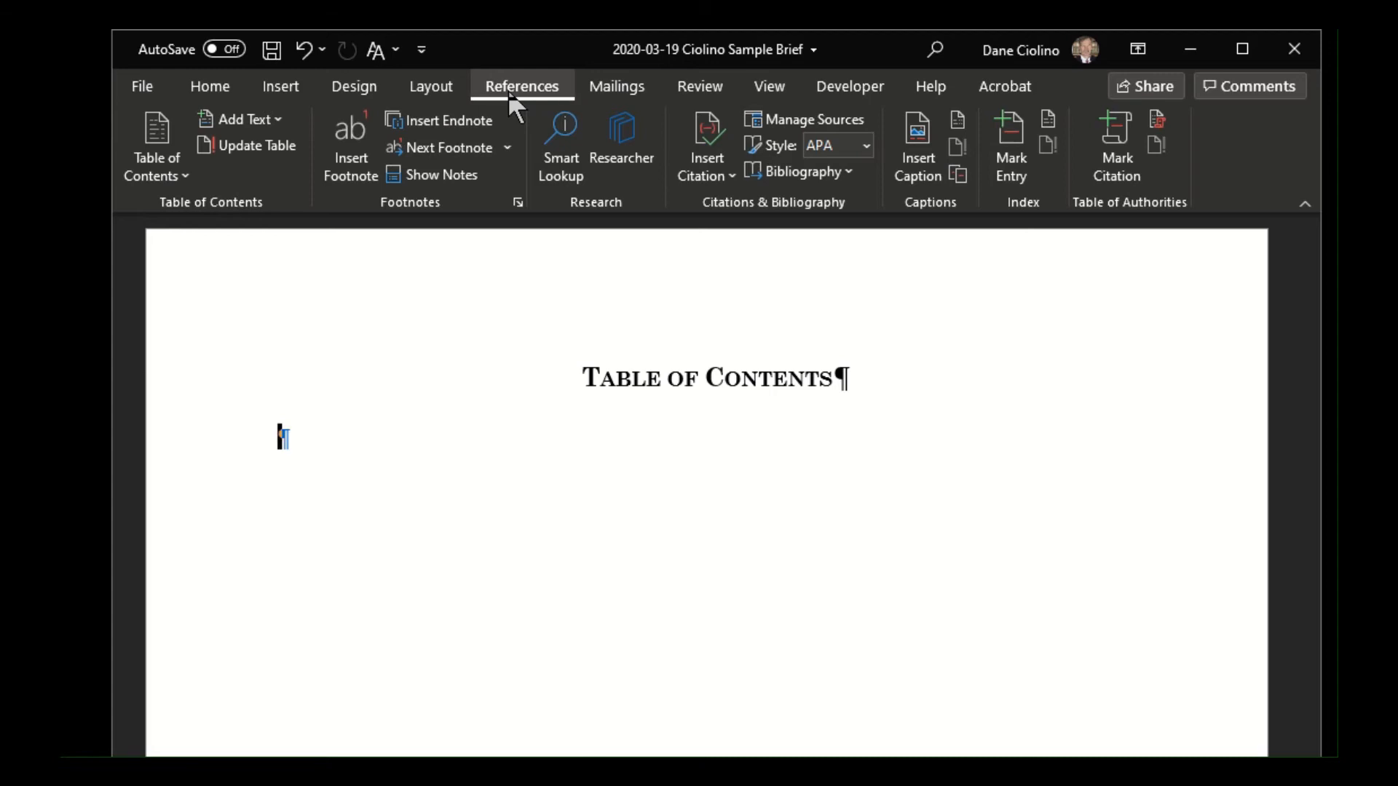
left_click(160, 162)
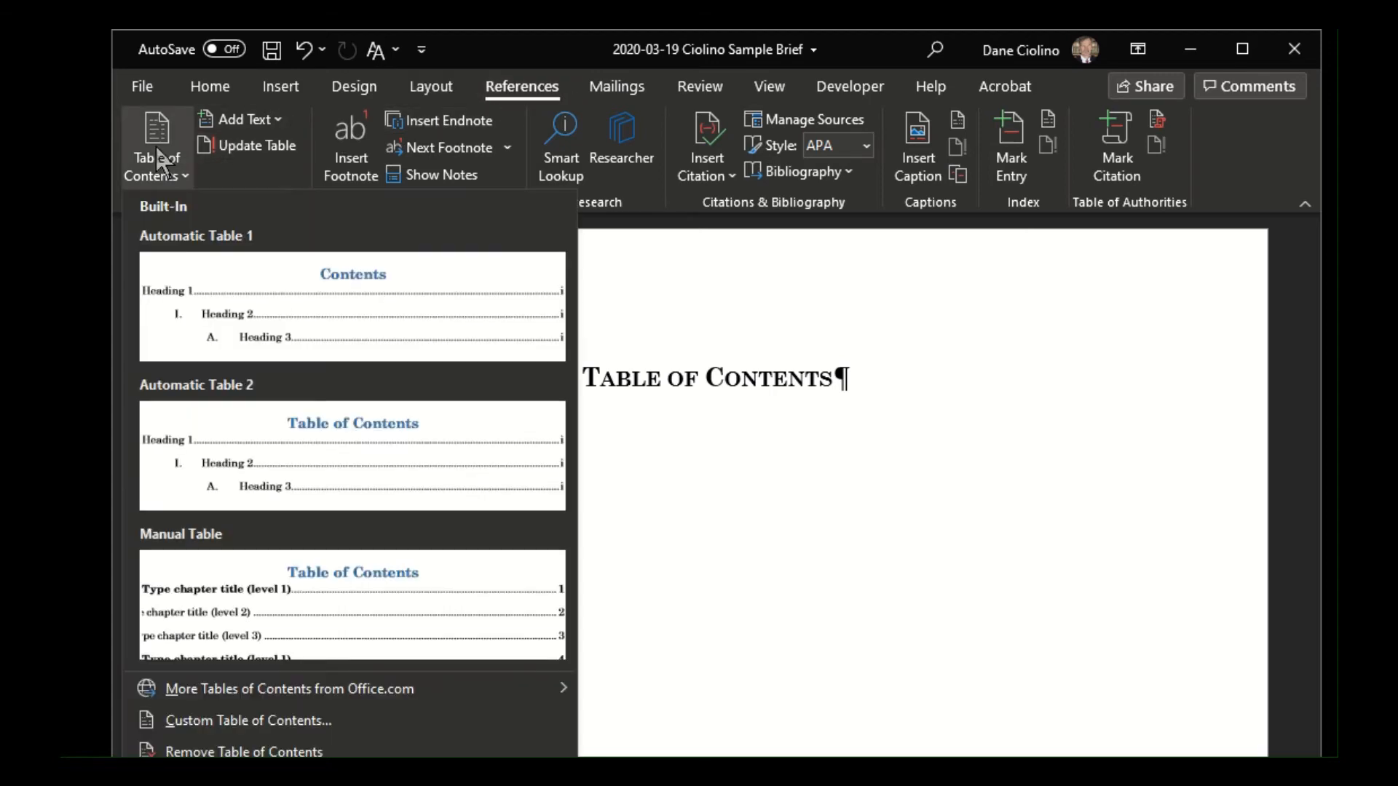
left_click(226, 306)
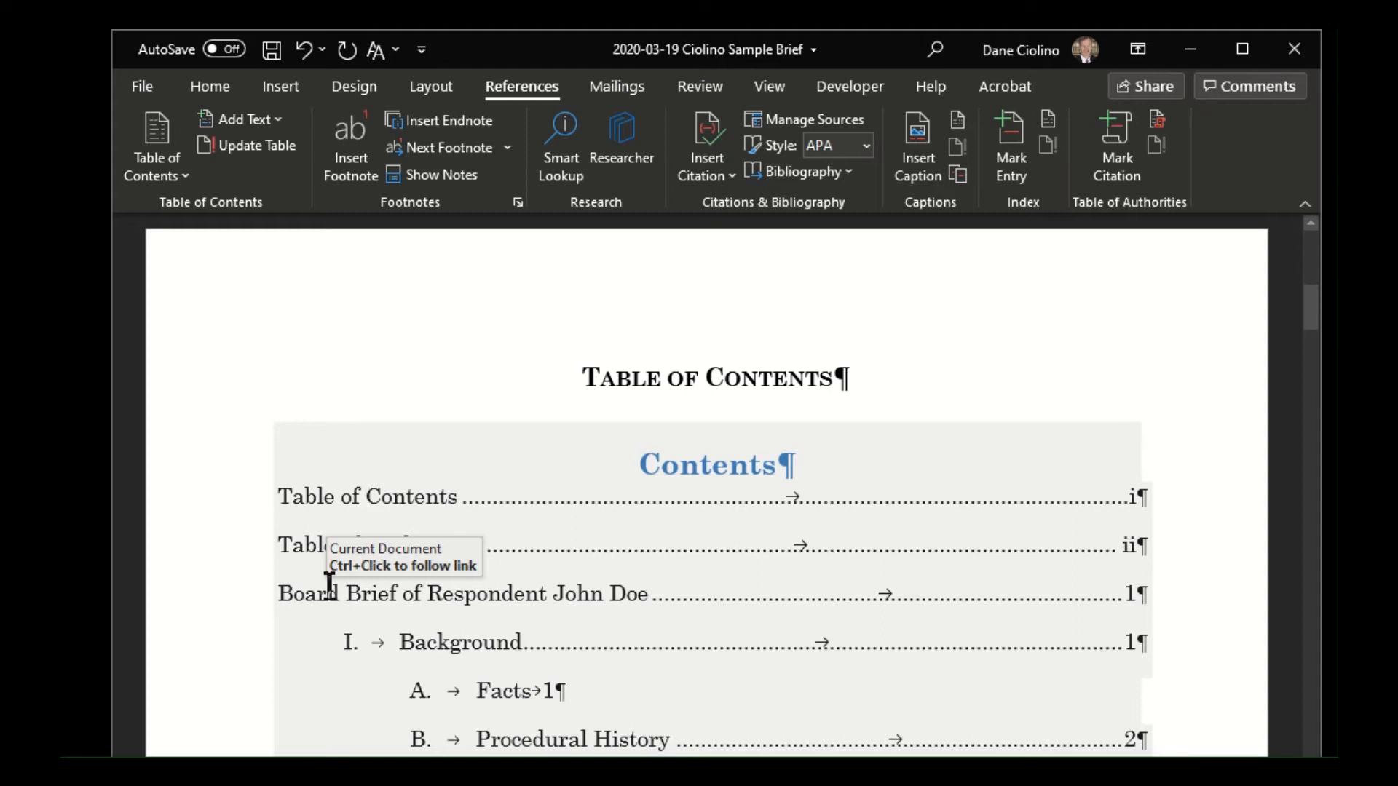
- Change the inserted table of contents to the built-in Automatic Table 2 format
left_click(695, 469)
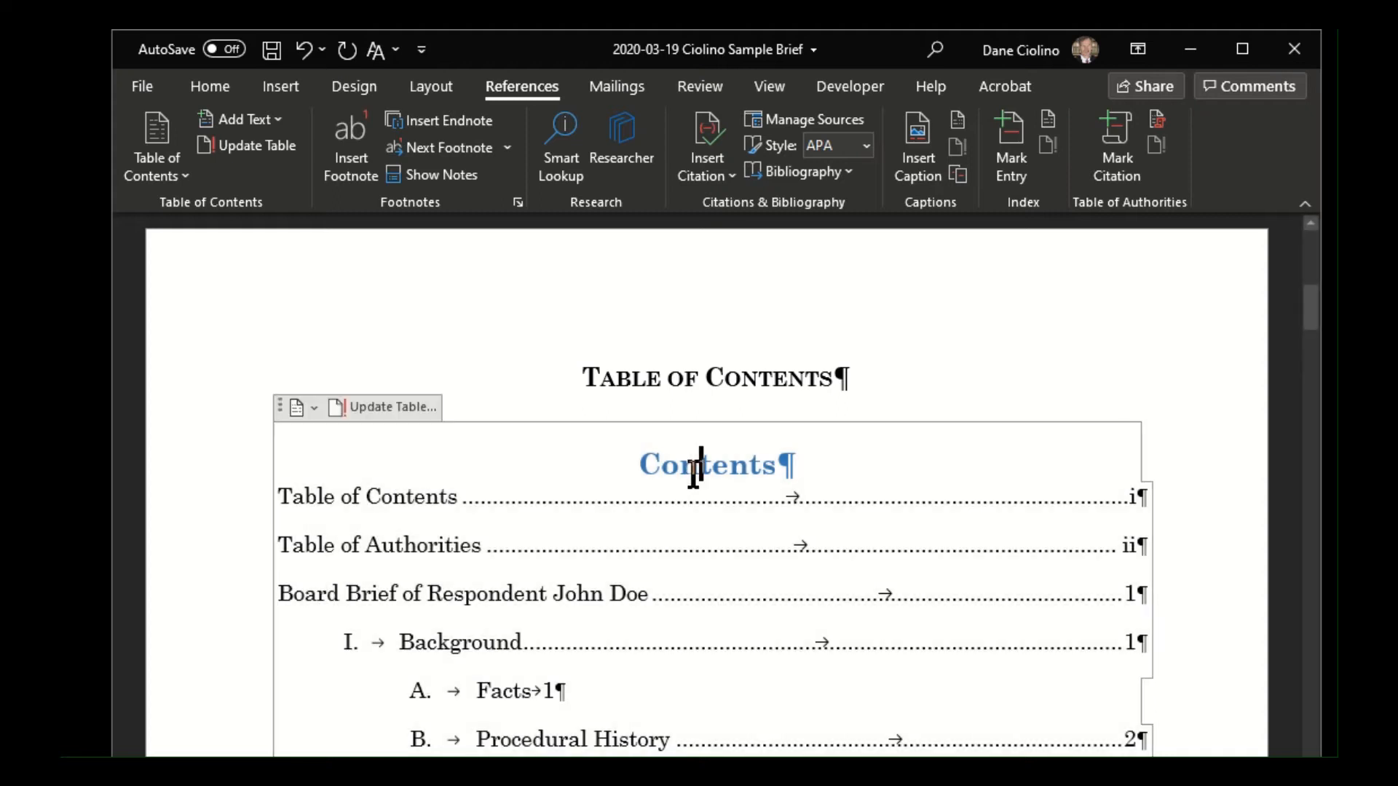
left_click(297, 408)
left_click(300, 407)
left_click(300, 408)
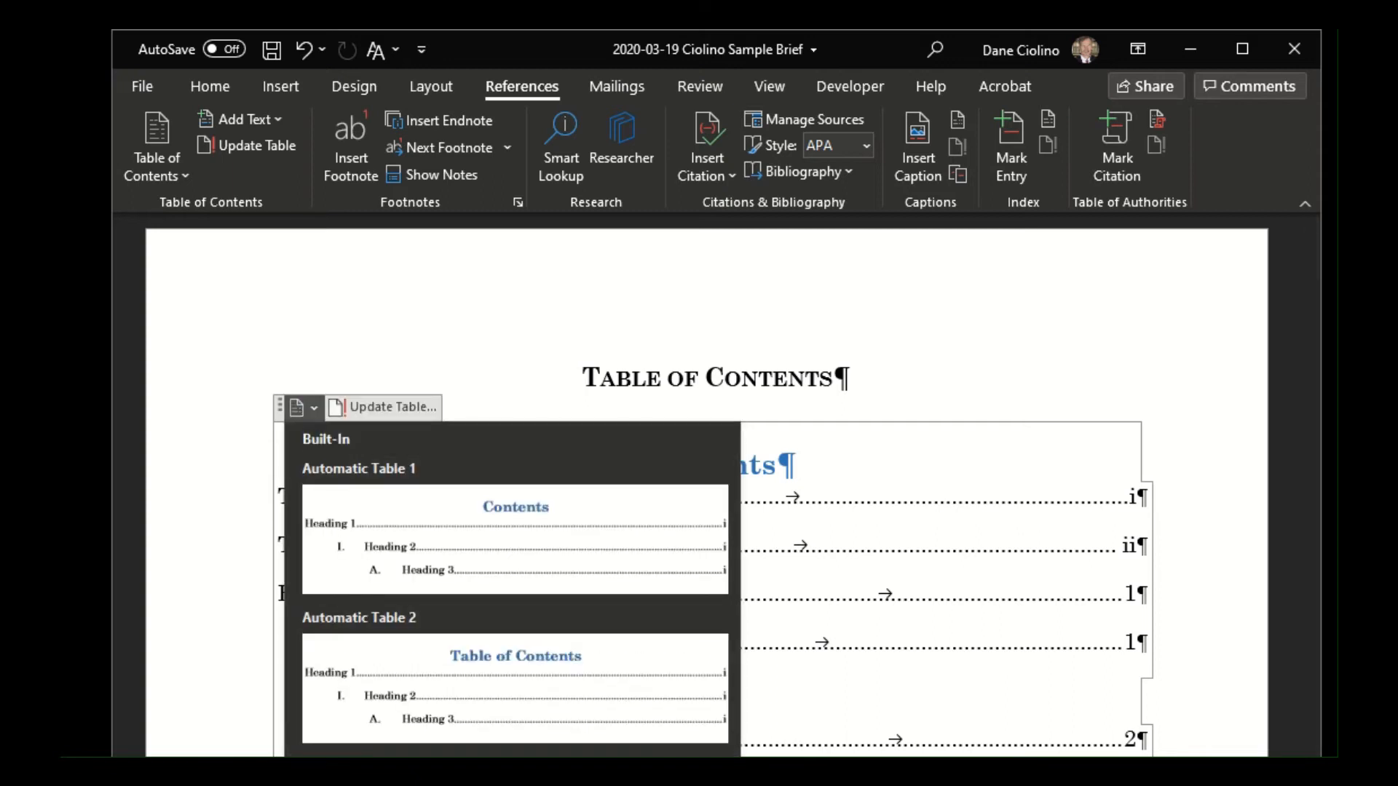
left_click(298, 409)
left_click(297, 408)
left_click(466, 652)
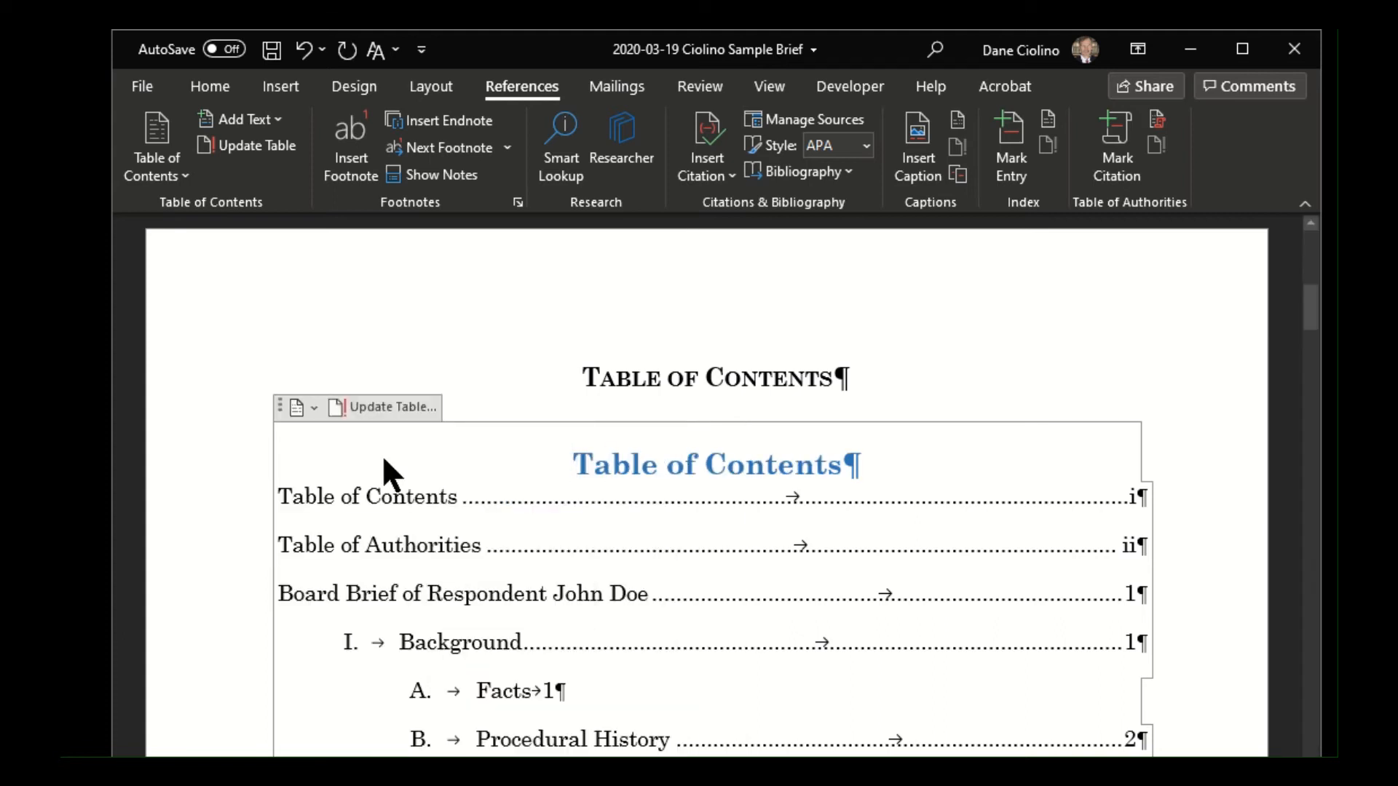
- Try the Manual Table format for the table of contents and return it to Automatic Table 1
left_click(302, 409)
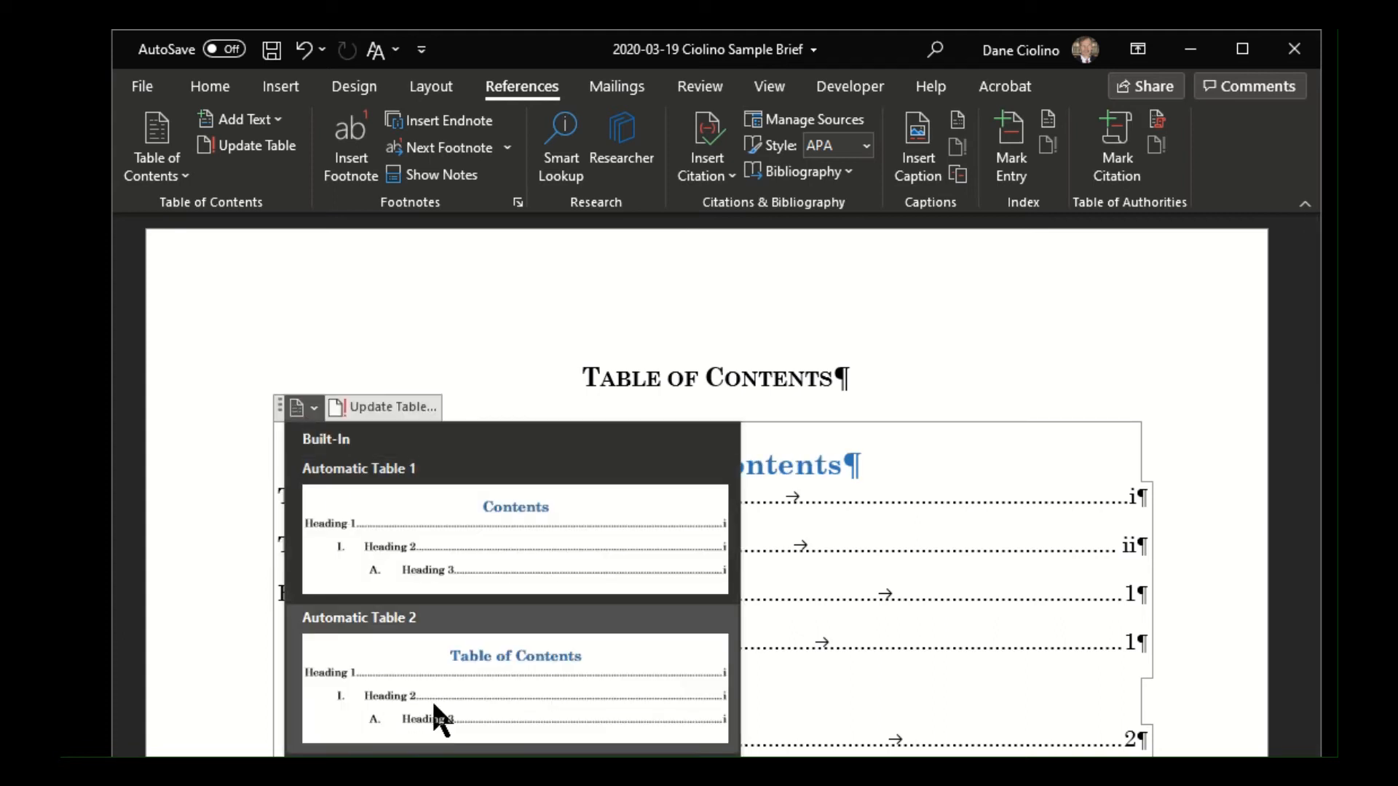
left_click(396, 731)
left_click(299, 410)
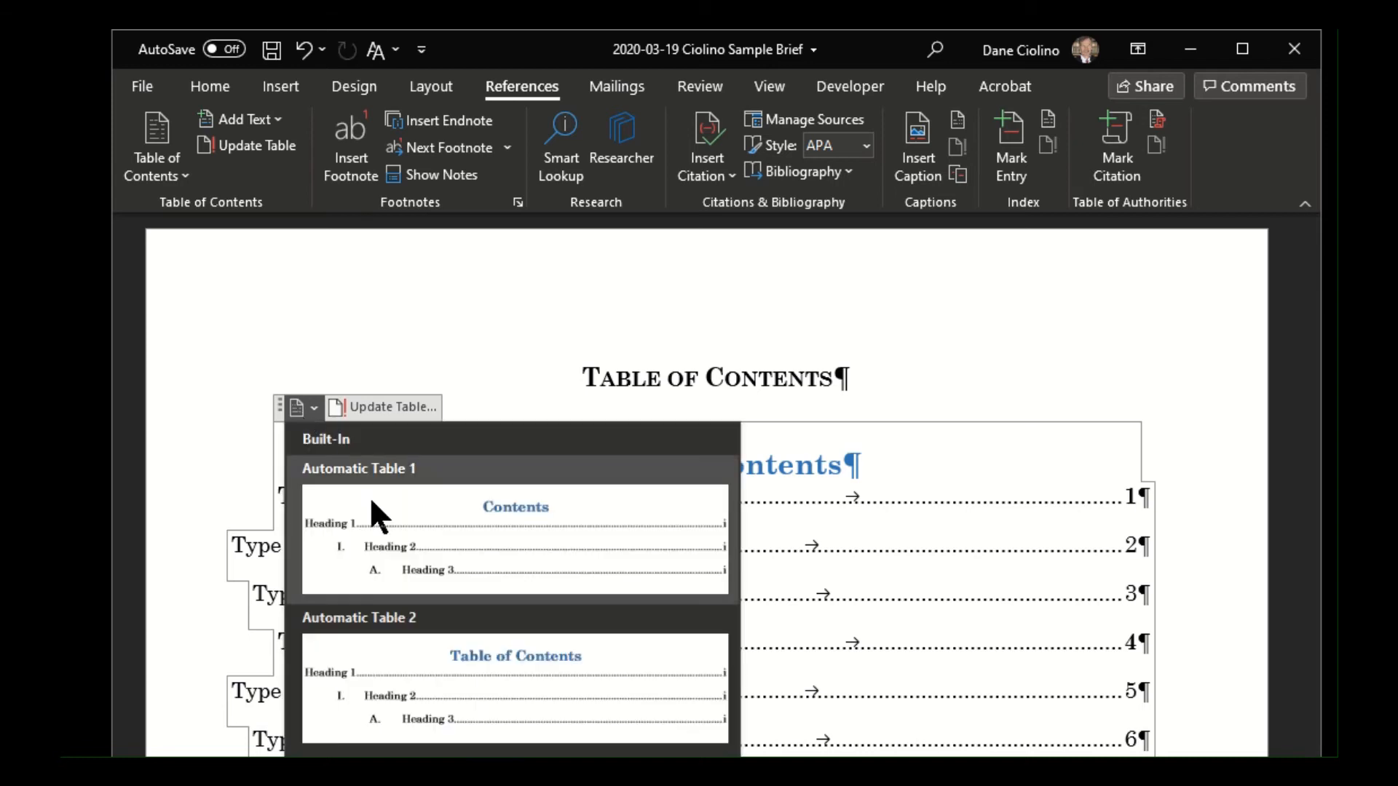
left_click(371, 502)
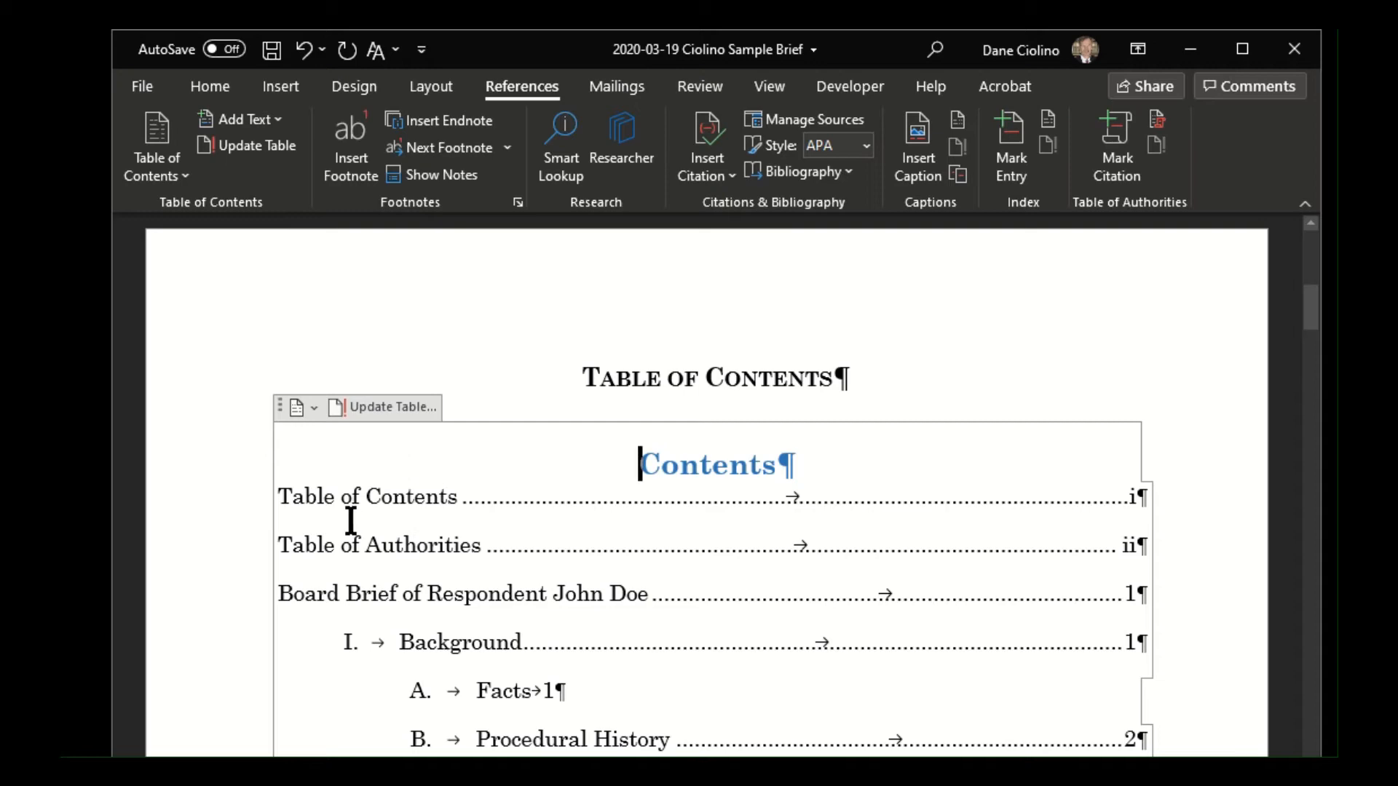
- Switch the document to Draft view and check the styles assigned to the first table of contents entries
left_click(768, 89)
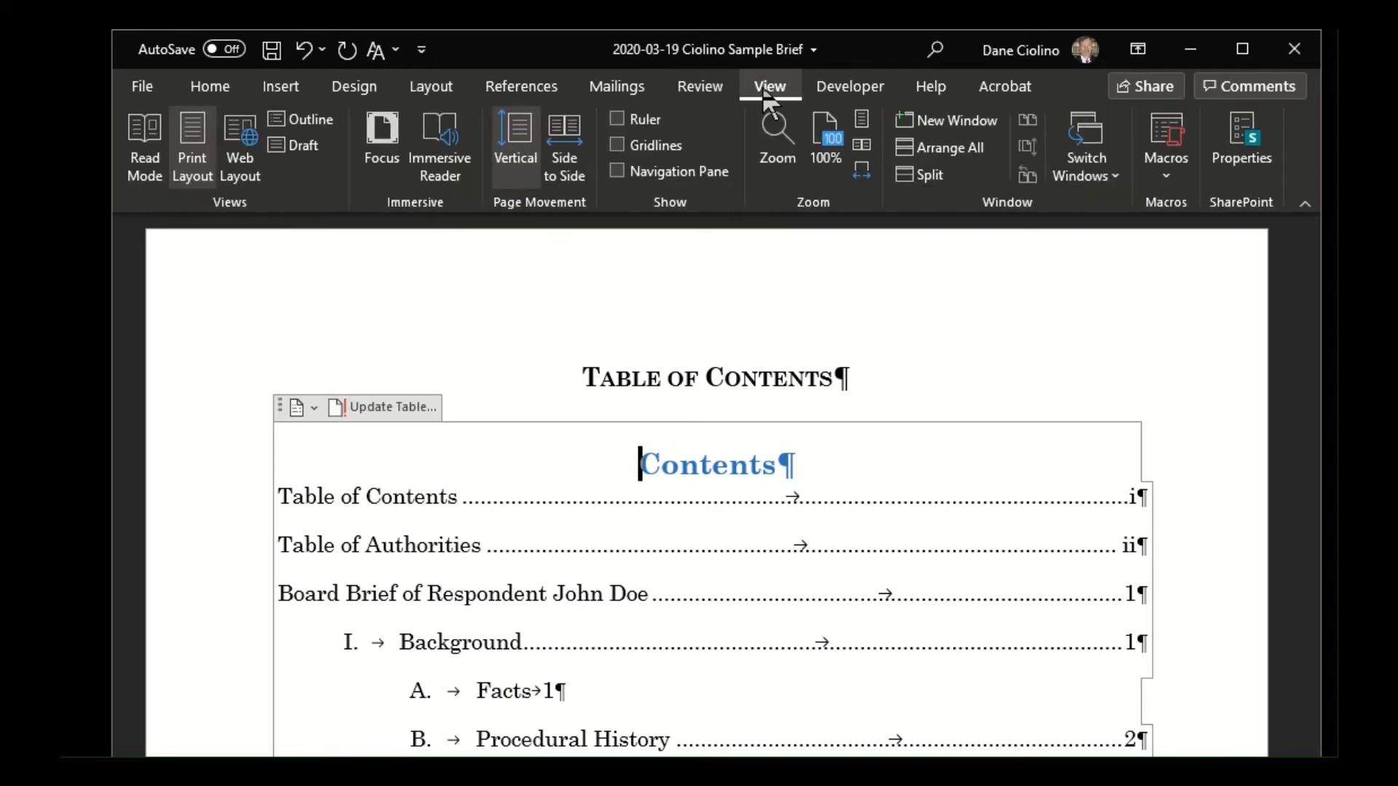
left_click(300, 146)
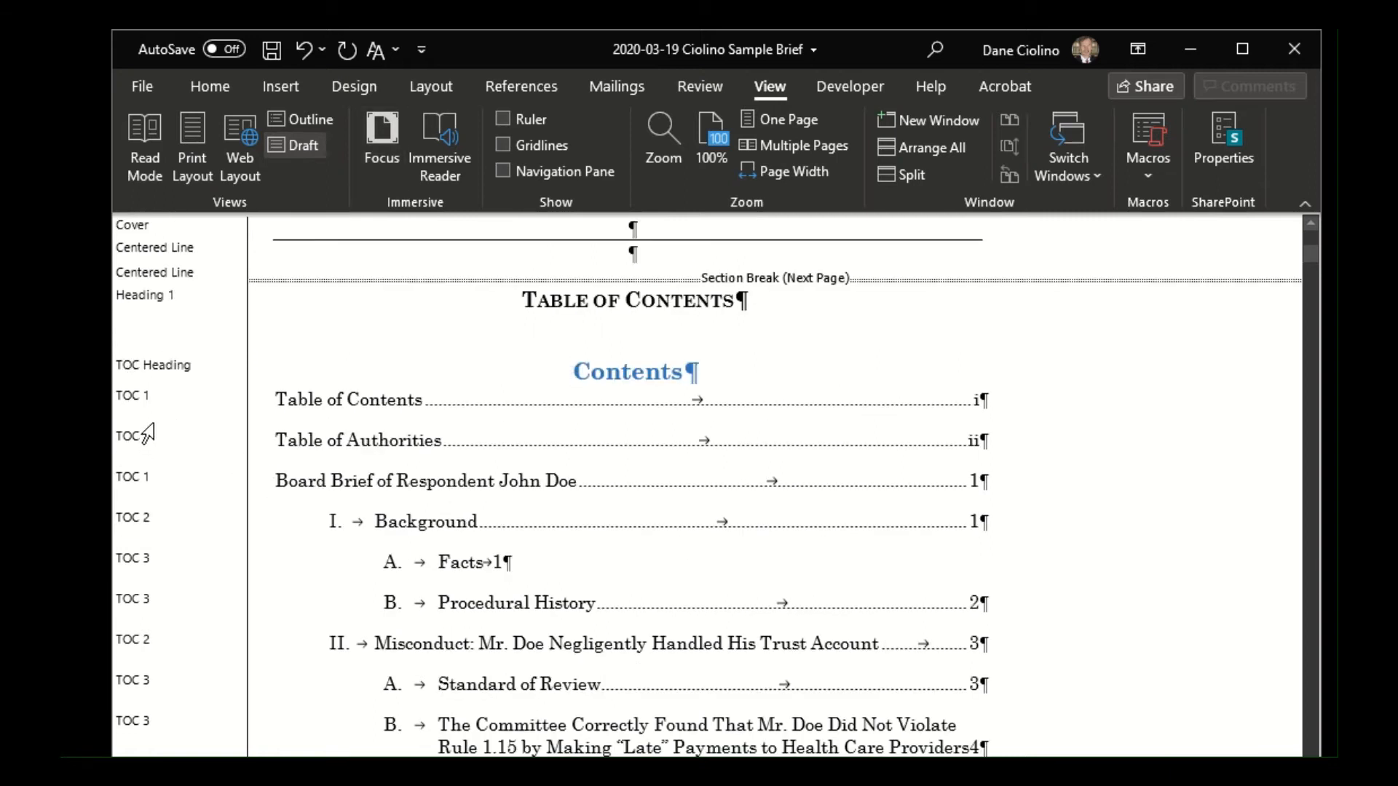
scroll(149, 480, "up", 3)
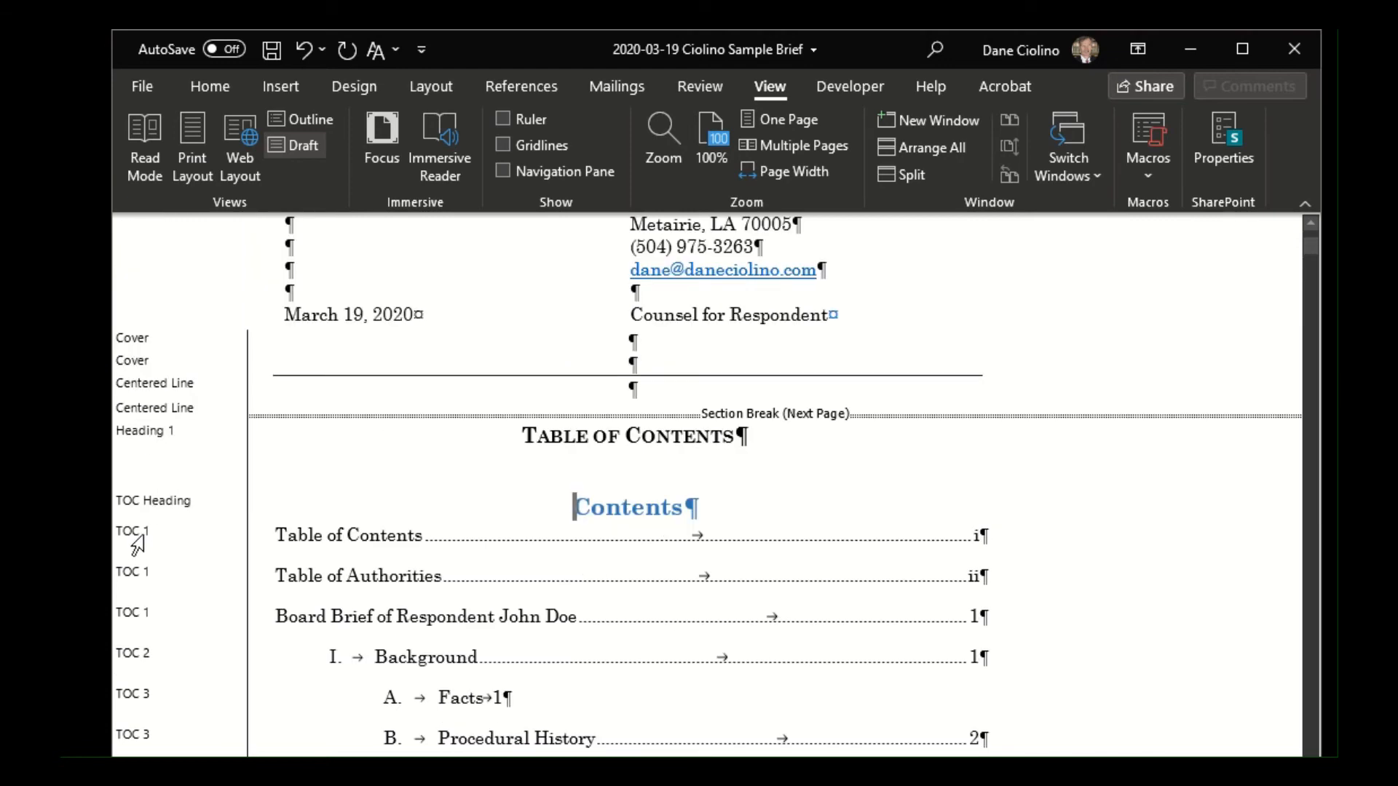
scroll(134, 581, "down", 3)
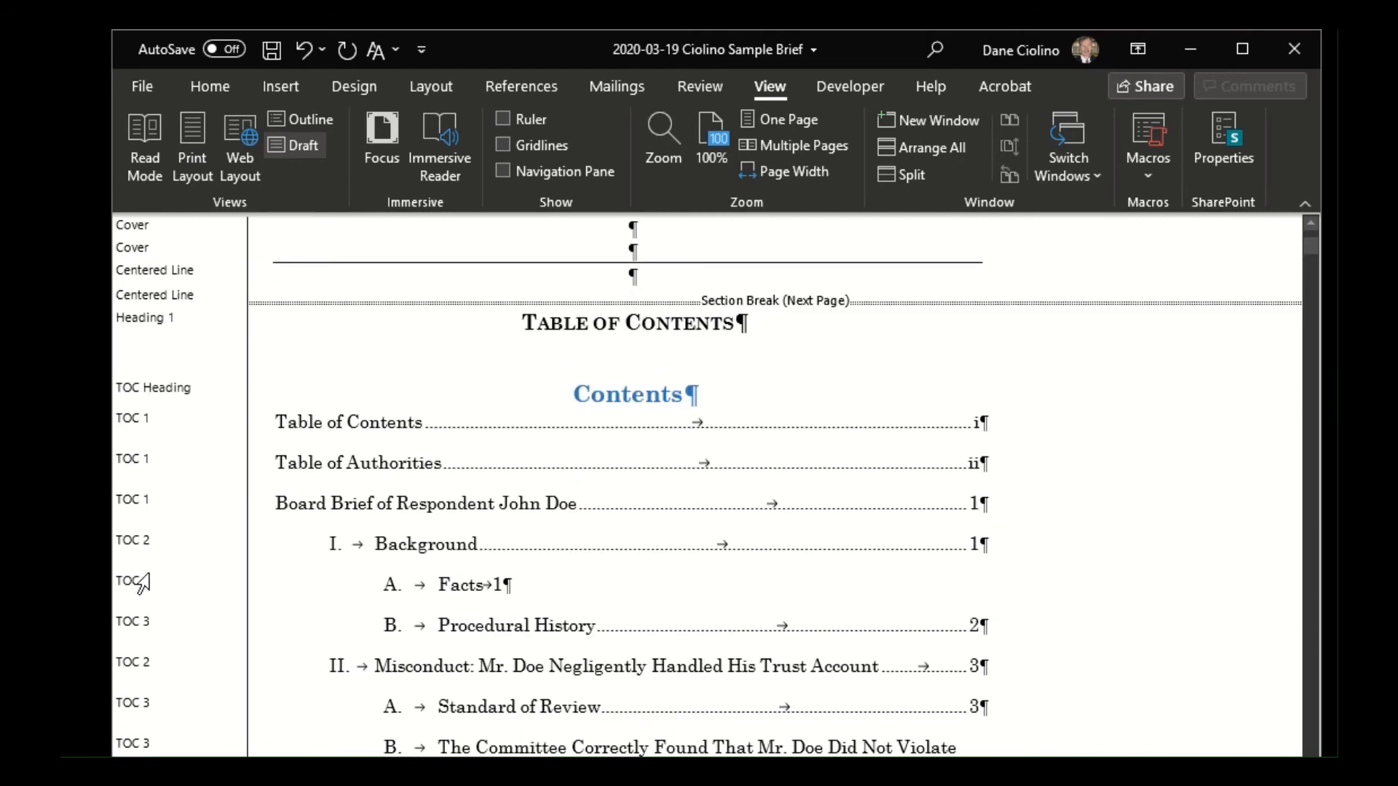
scroll(219, 611, "up", 3)
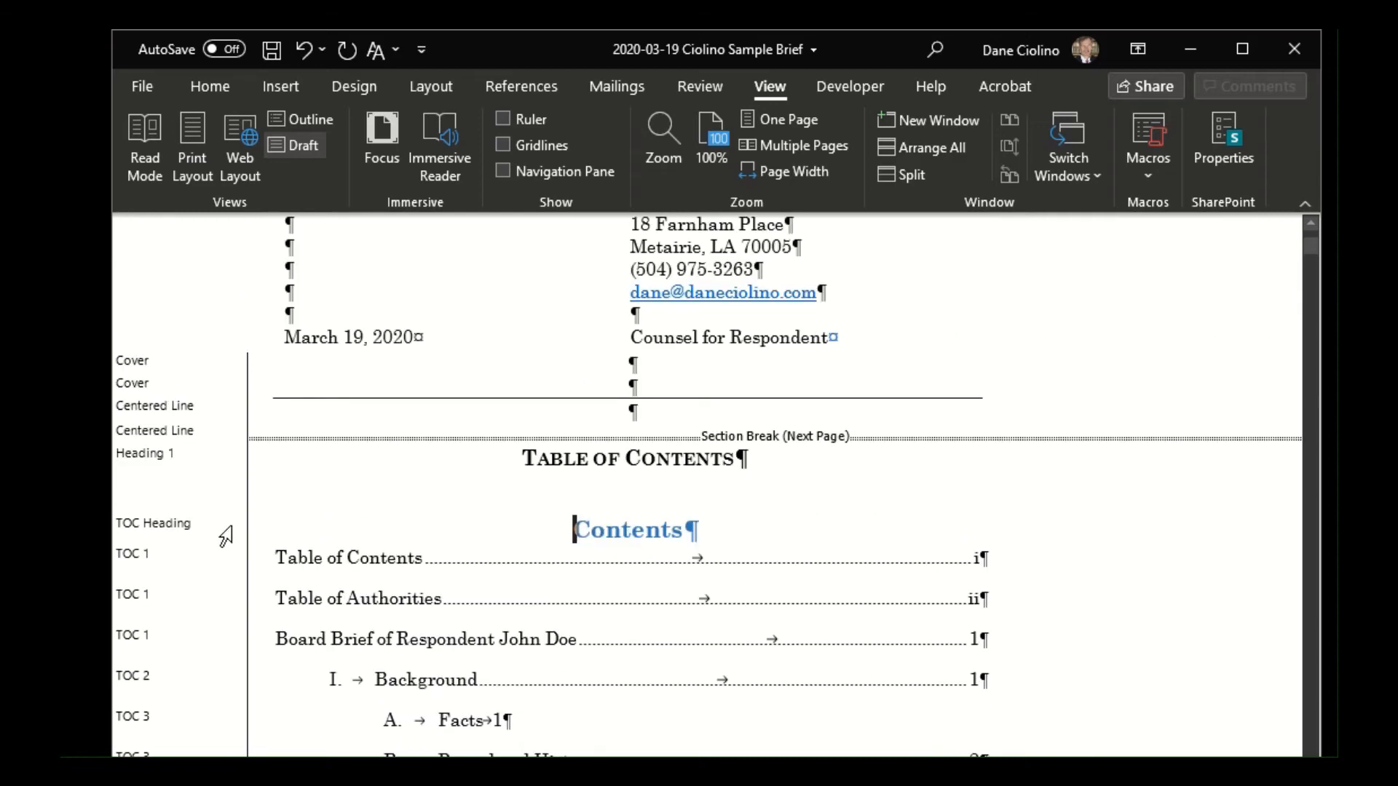
scroll(225, 542, "down", 5)
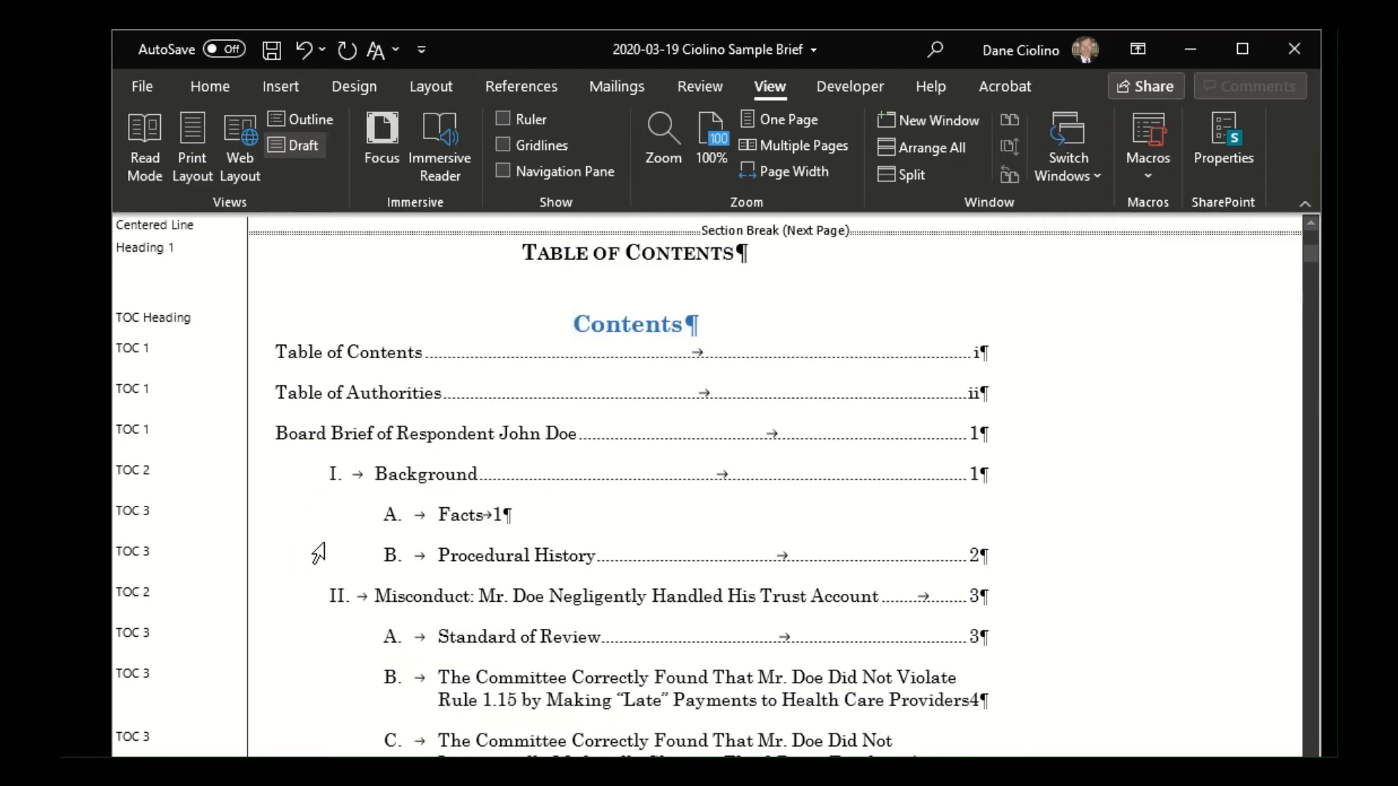
scroll(318, 554, "up", 6)
scroll(318, 553, "up", 1)
- Examine the styles of the remaining table of contents entries through Certificate of Service, and return to the table's heading
scroll(318, 553, "down", 10)
scroll(318, 553, "down", 3)
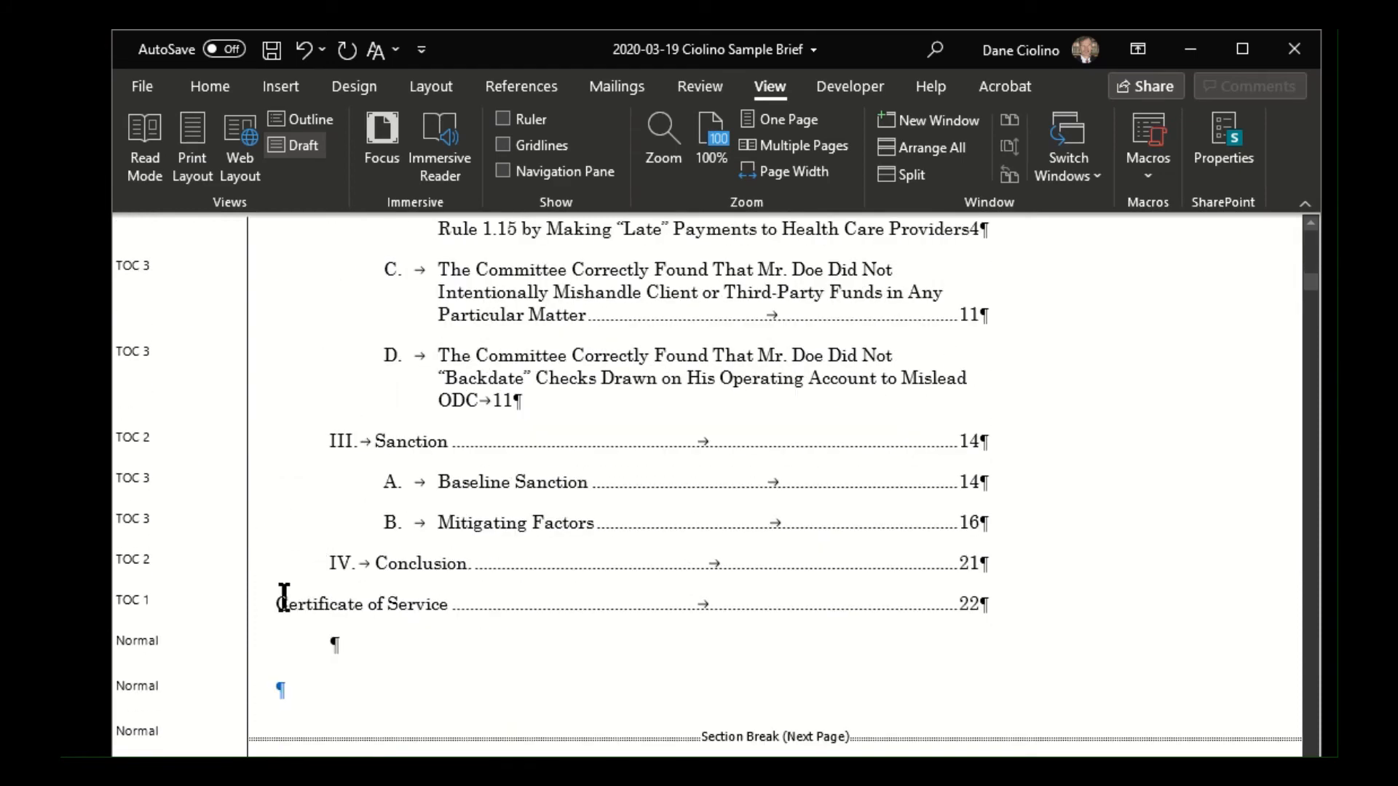
scroll(382, 600, "down", 1)
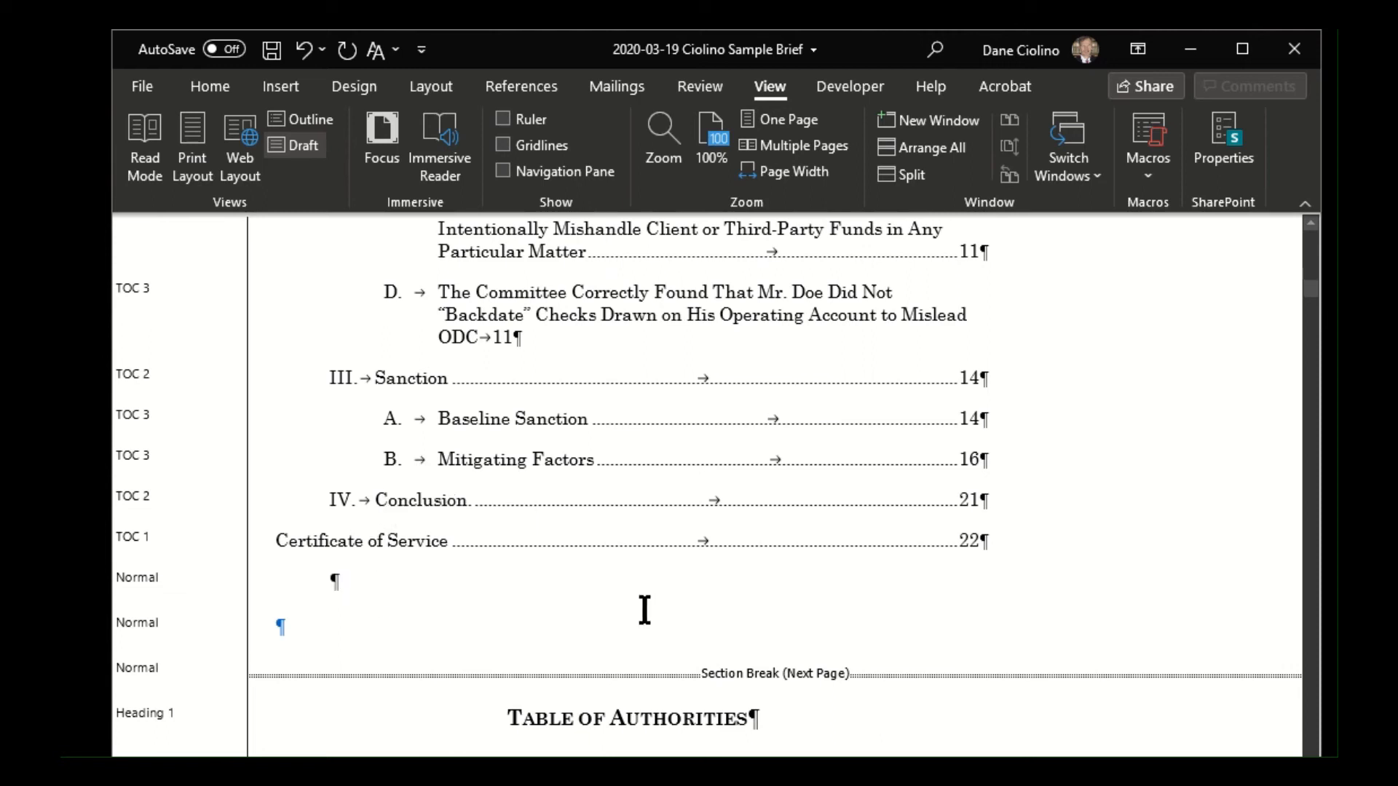
scroll(658, 661, "down", 1)
left_click(705, 612)
scroll(270, 637, "up", 1)
scroll(408, 524, "up", 1)
scroll(420, 521, "up", 12)
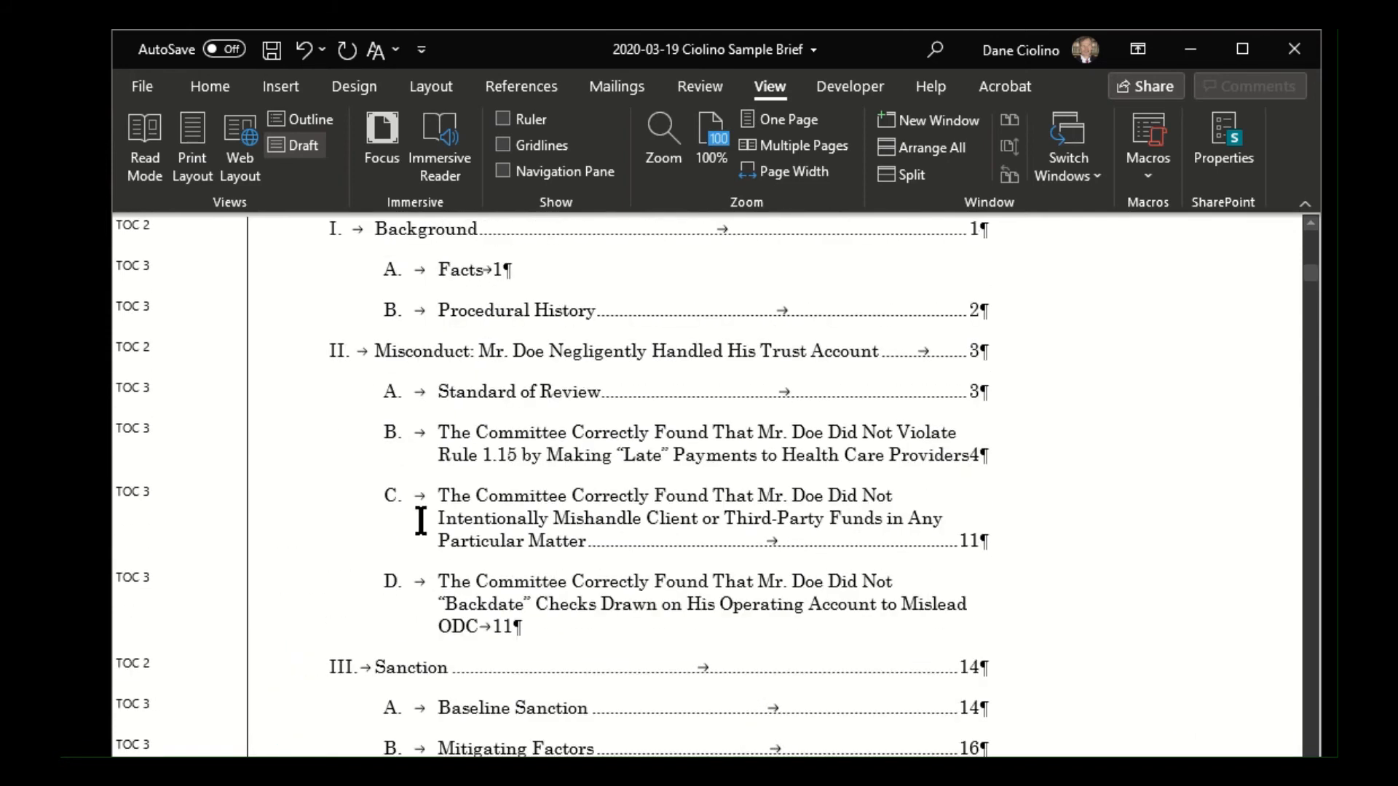
scroll(437, 505, "down", 3)
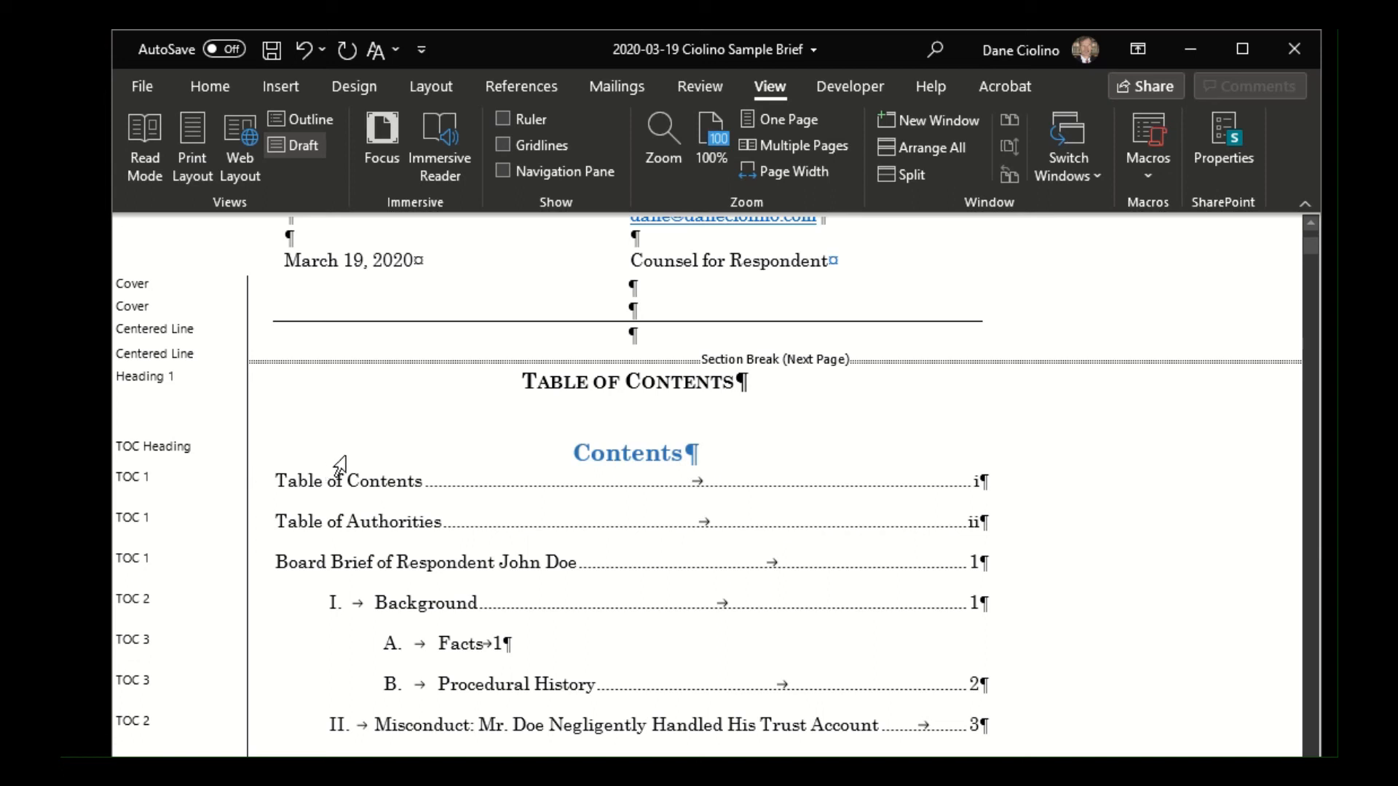
scroll(418, 481, "up", 2)
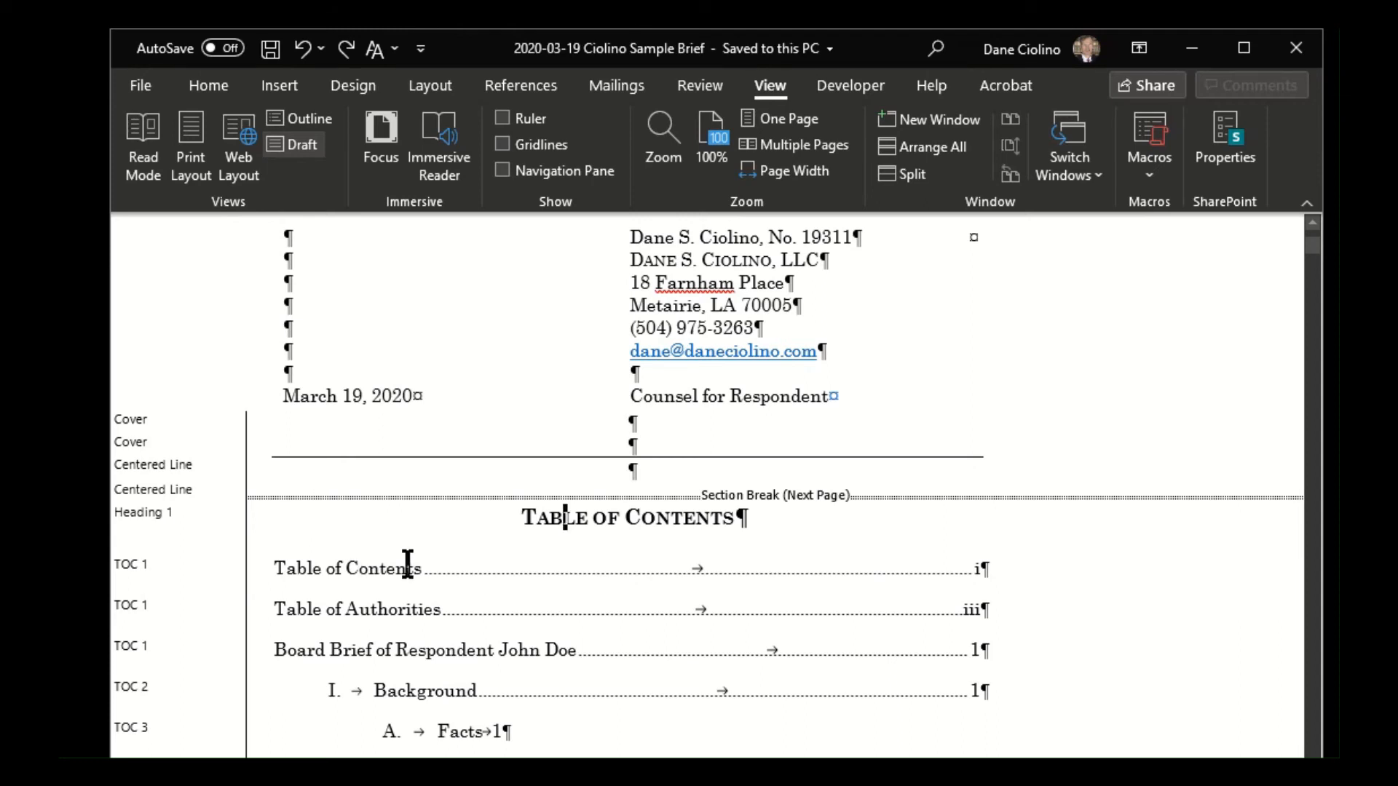
- Update the table of contents field using the Update entire table option
scroll(415, 554, "down", 2)
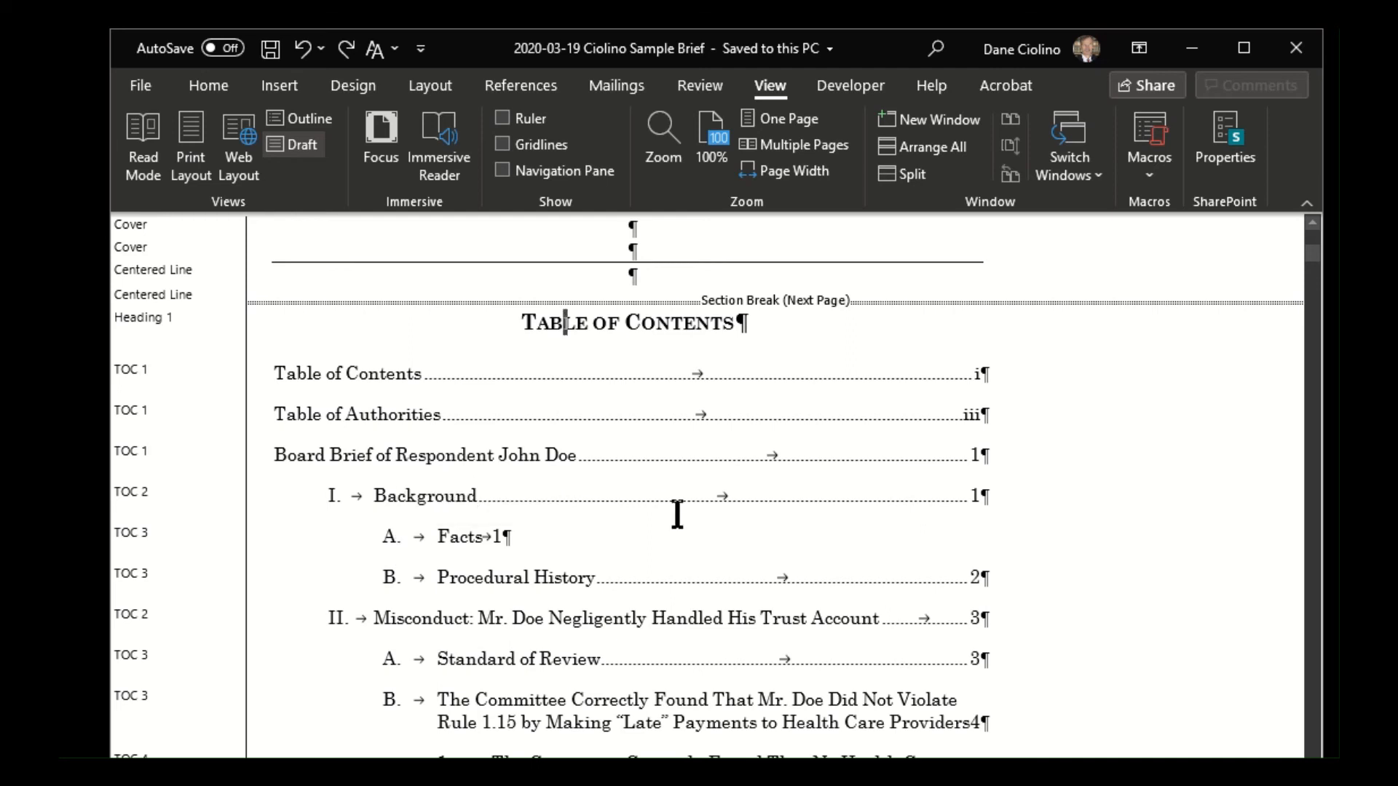
left_click(761, 524)
right_click(762, 526)
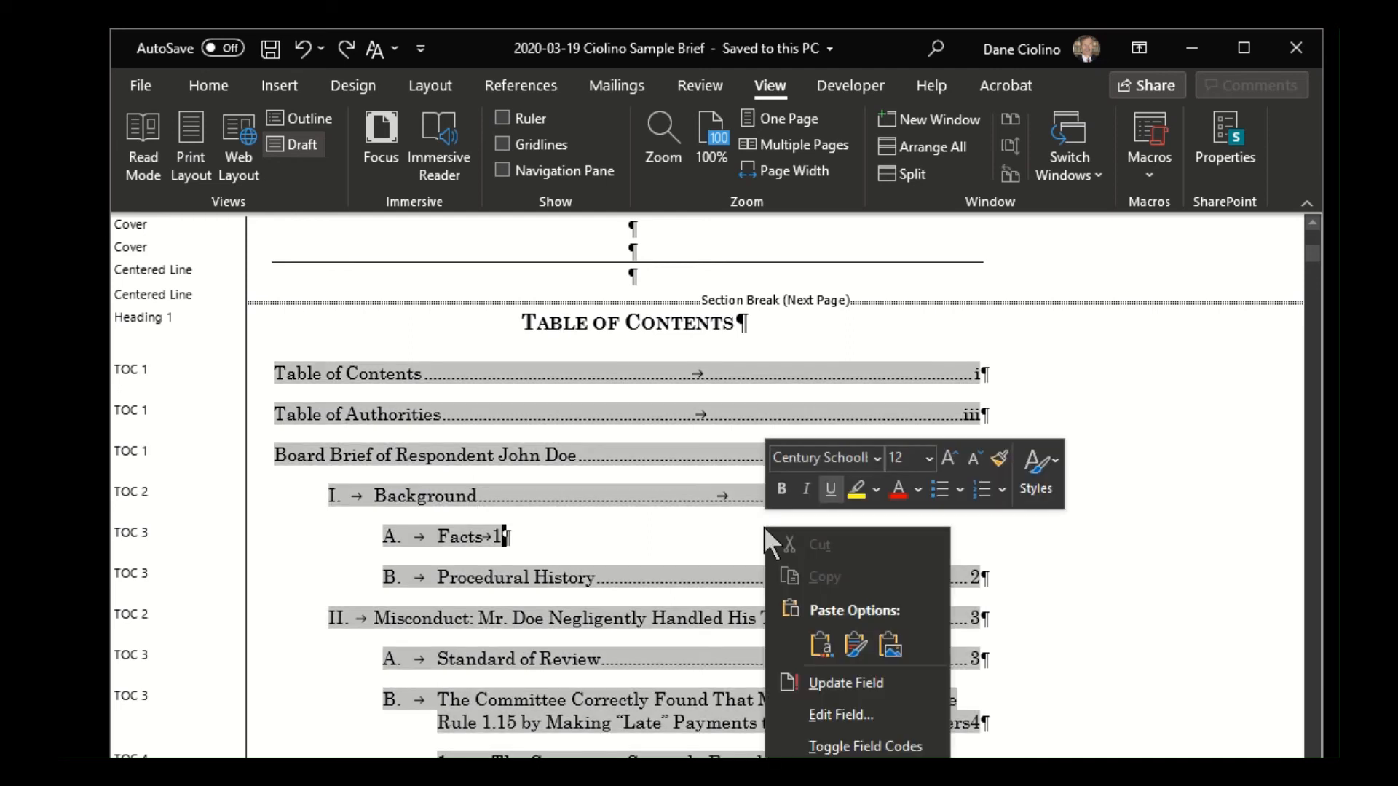
left_click(840, 681)
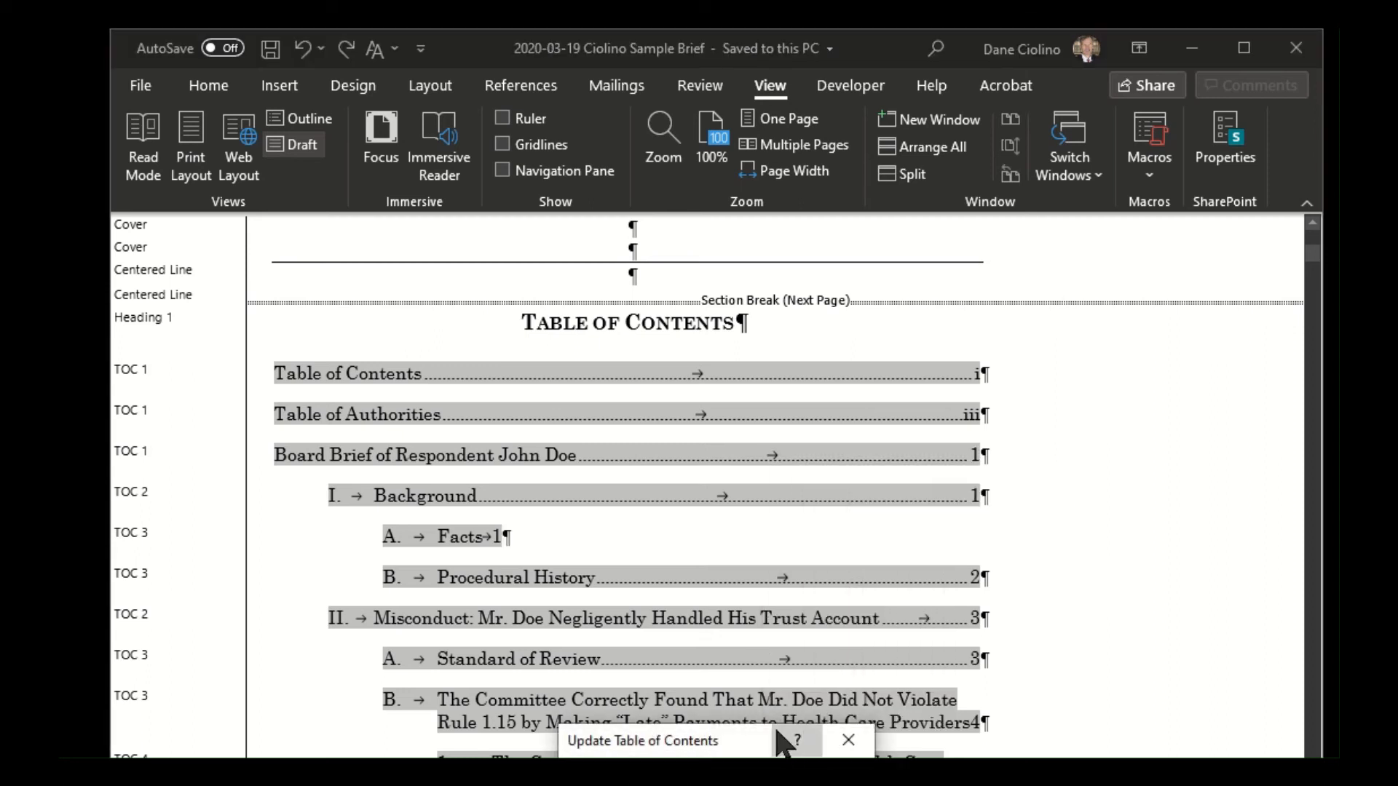
left_click_drag(738, 740, 726, 500)
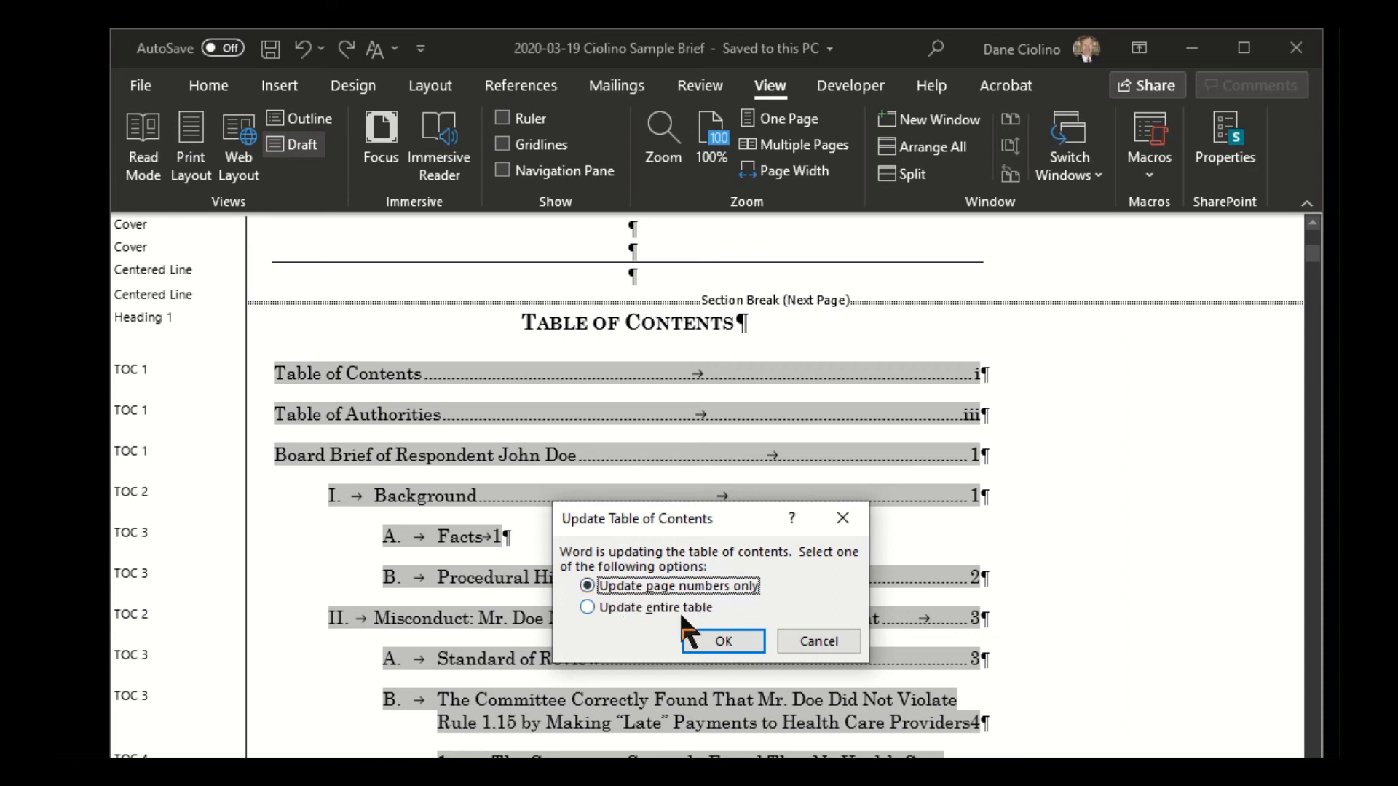
left_click(630, 616)
left_click(723, 640)
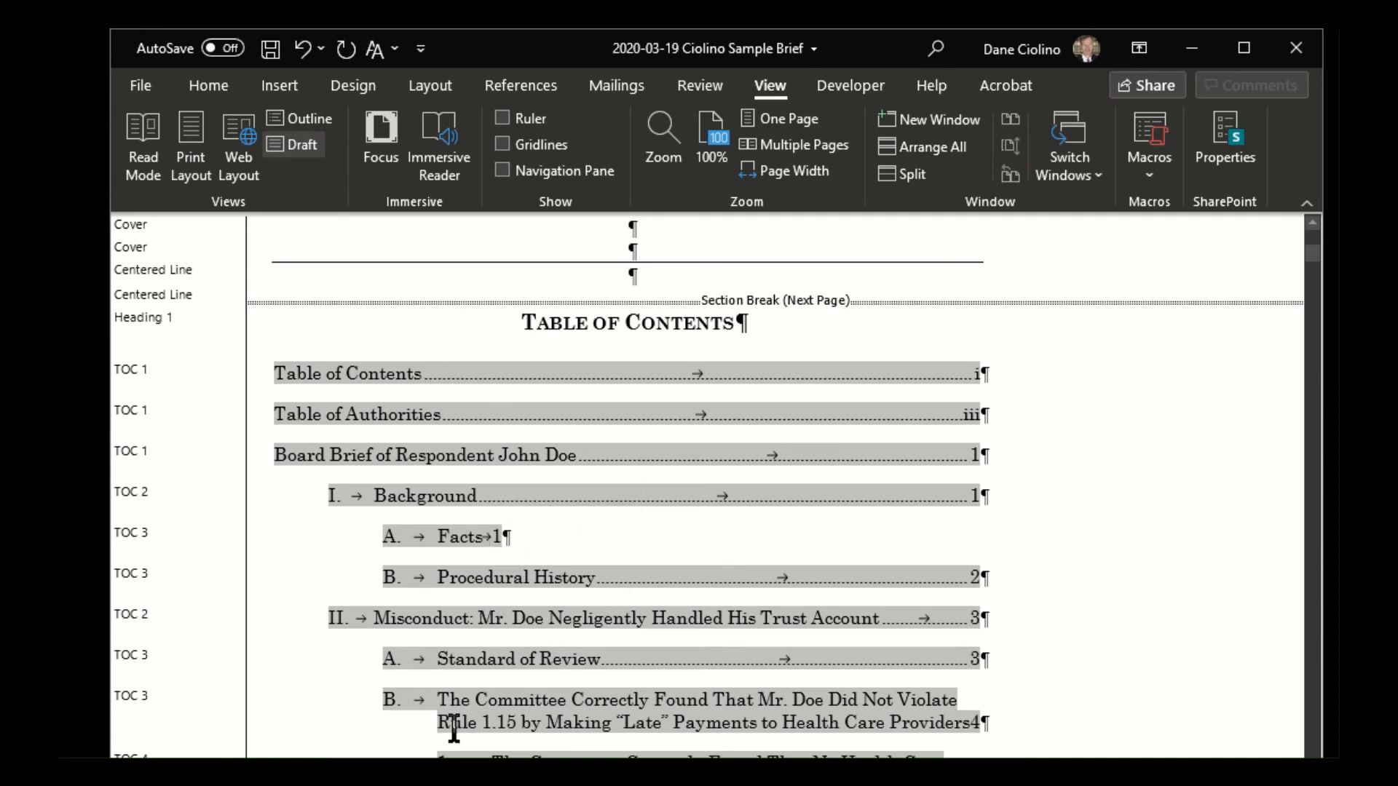
- Add a tab before the page number of the Facts entry in the table of contents
key("Tab")
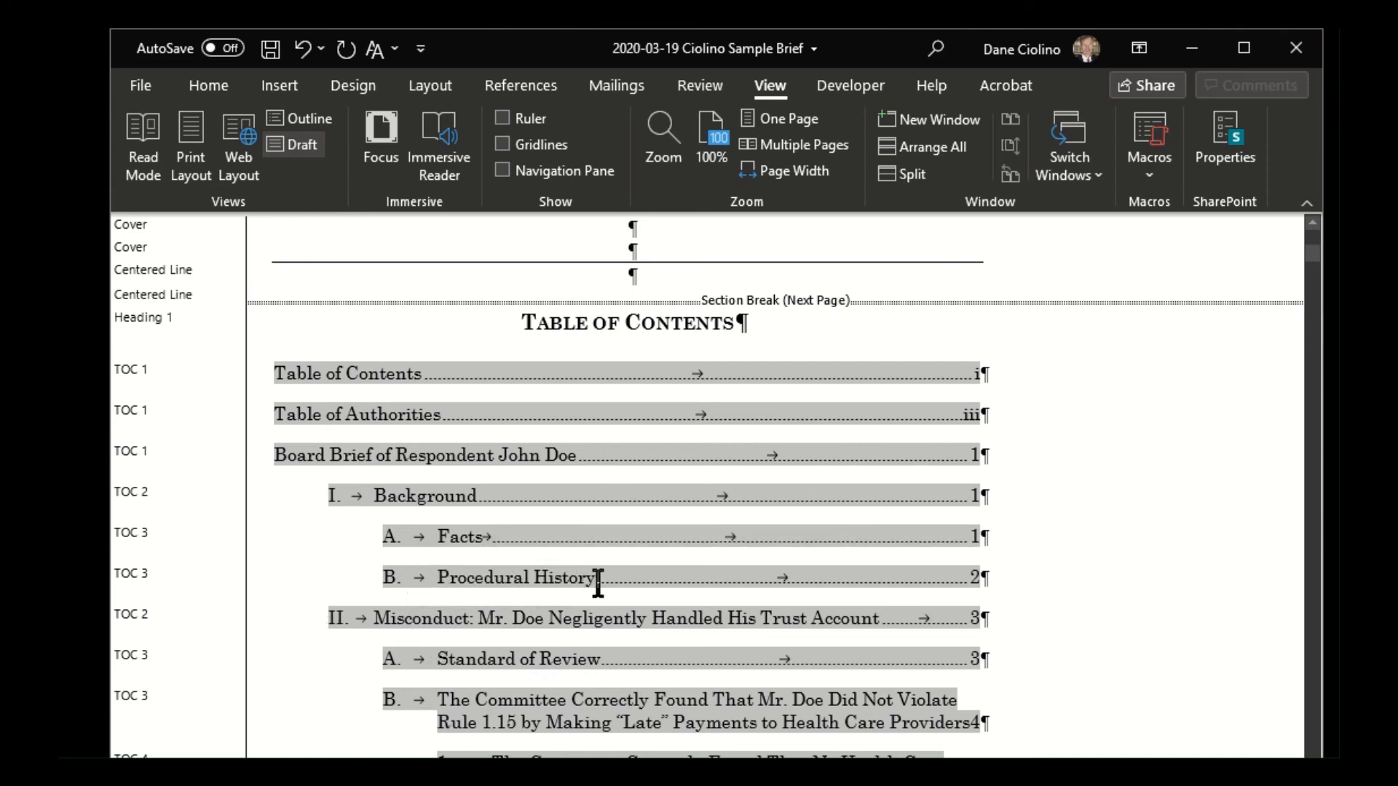
scroll(593, 575, "down", 2)
scroll(586, 561, "down", 1)
scroll(590, 553, "up", 5)
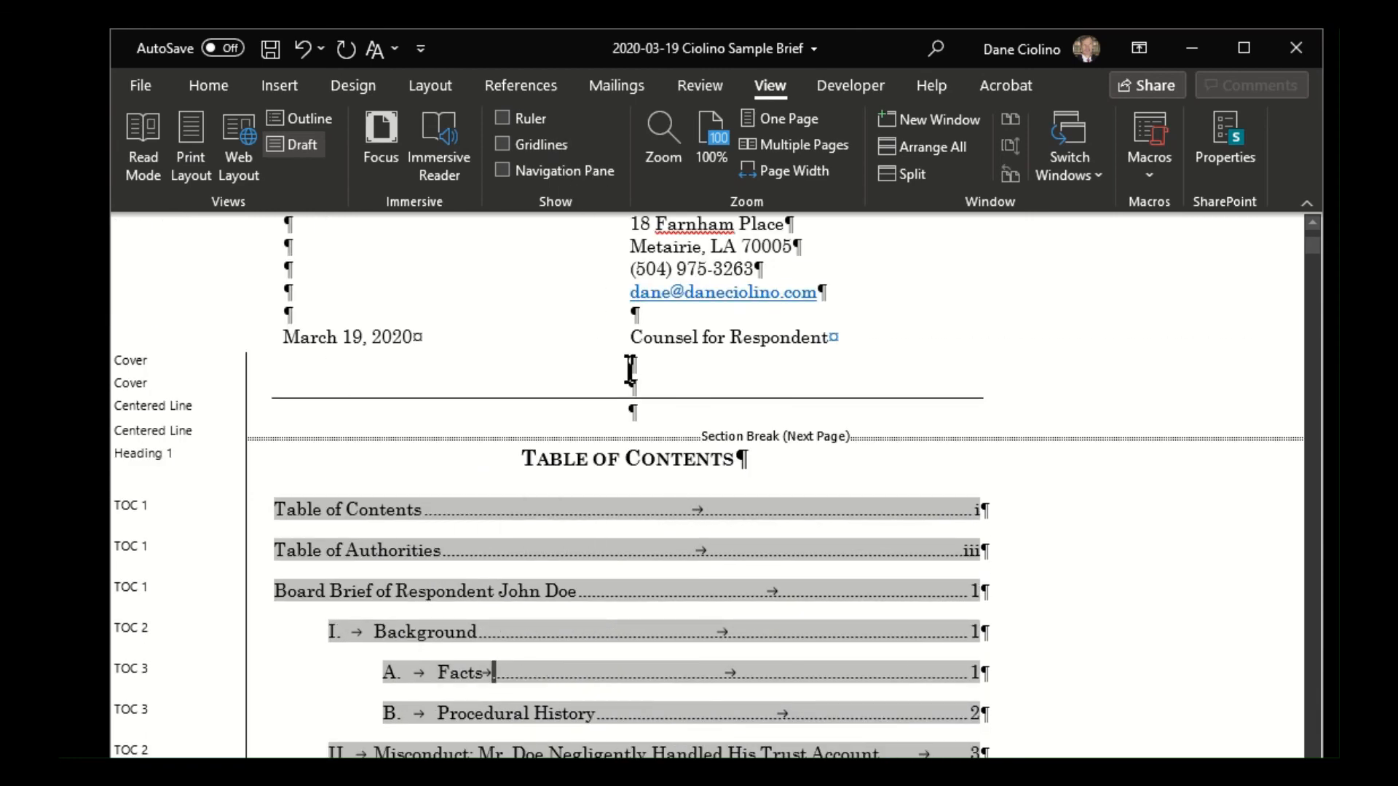
left_click(643, 452)
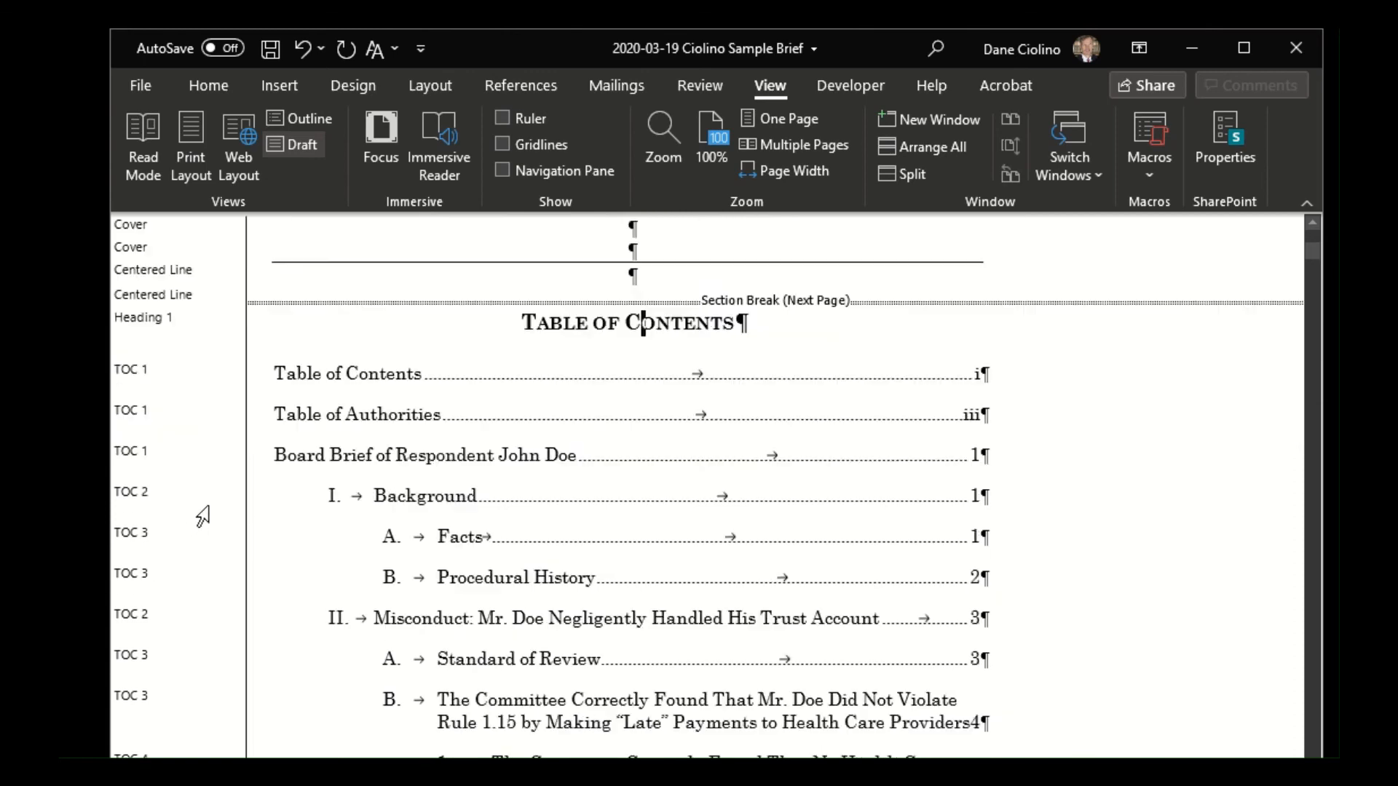
- Return the document to Print Layout view and look over the updated table of contents
left_click(191, 149)
scroll(721, 548, "down", 3)
scroll(721, 548, "down", 2)
scroll(721, 536, "up", 6)
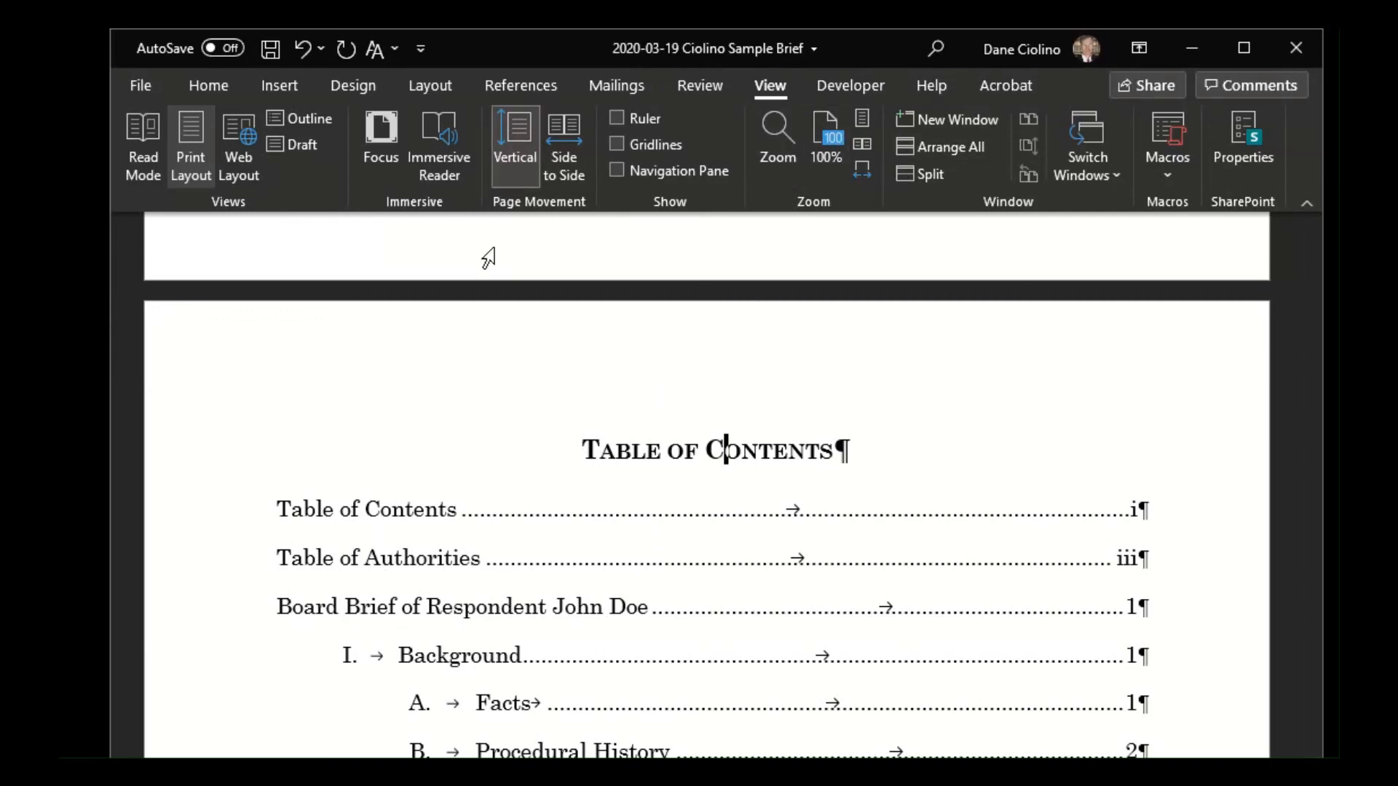
- Run the Update Table command on the table of contents with the Update entire table option
left_click(532, 550)
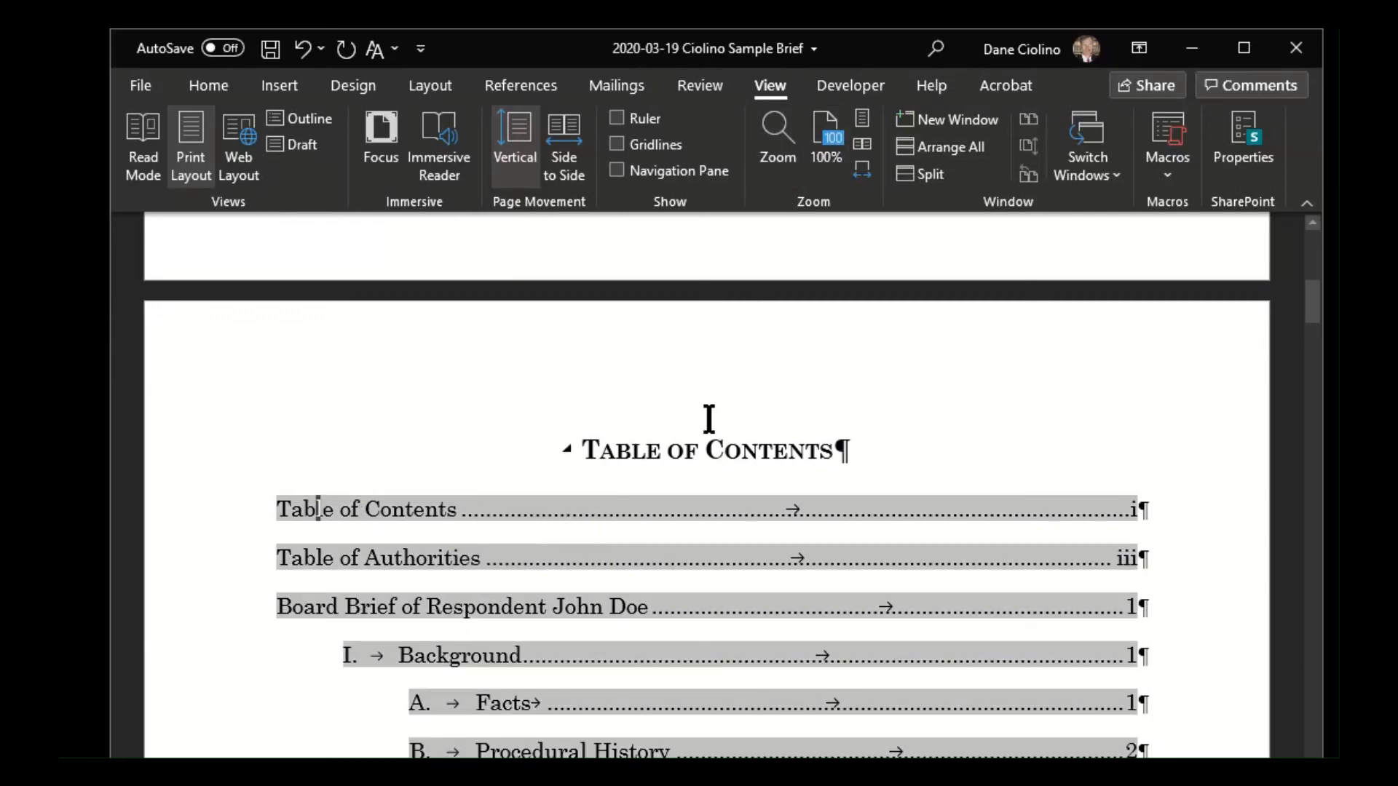
left_click(520, 86)
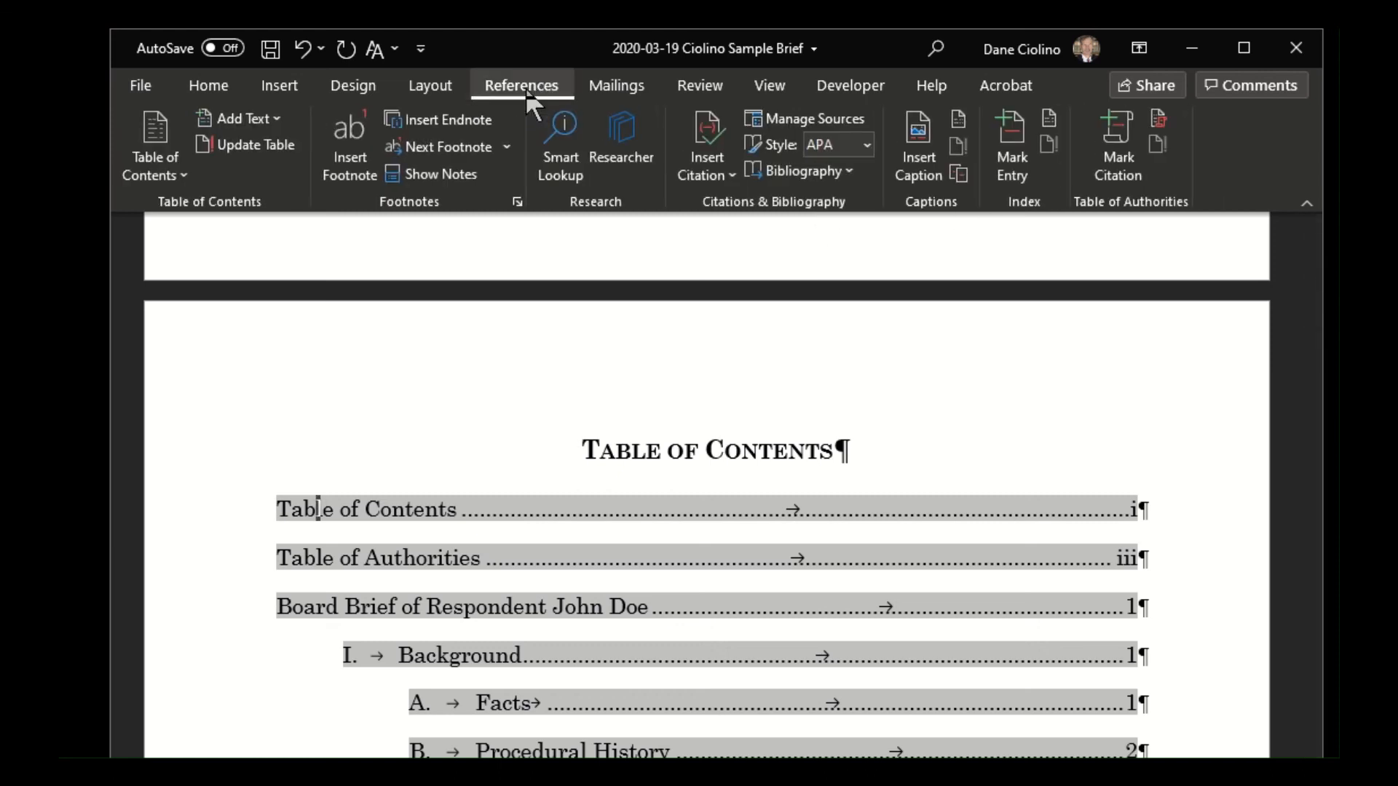
left_click(227, 146)
left_click(684, 610)
left_click(699, 643)
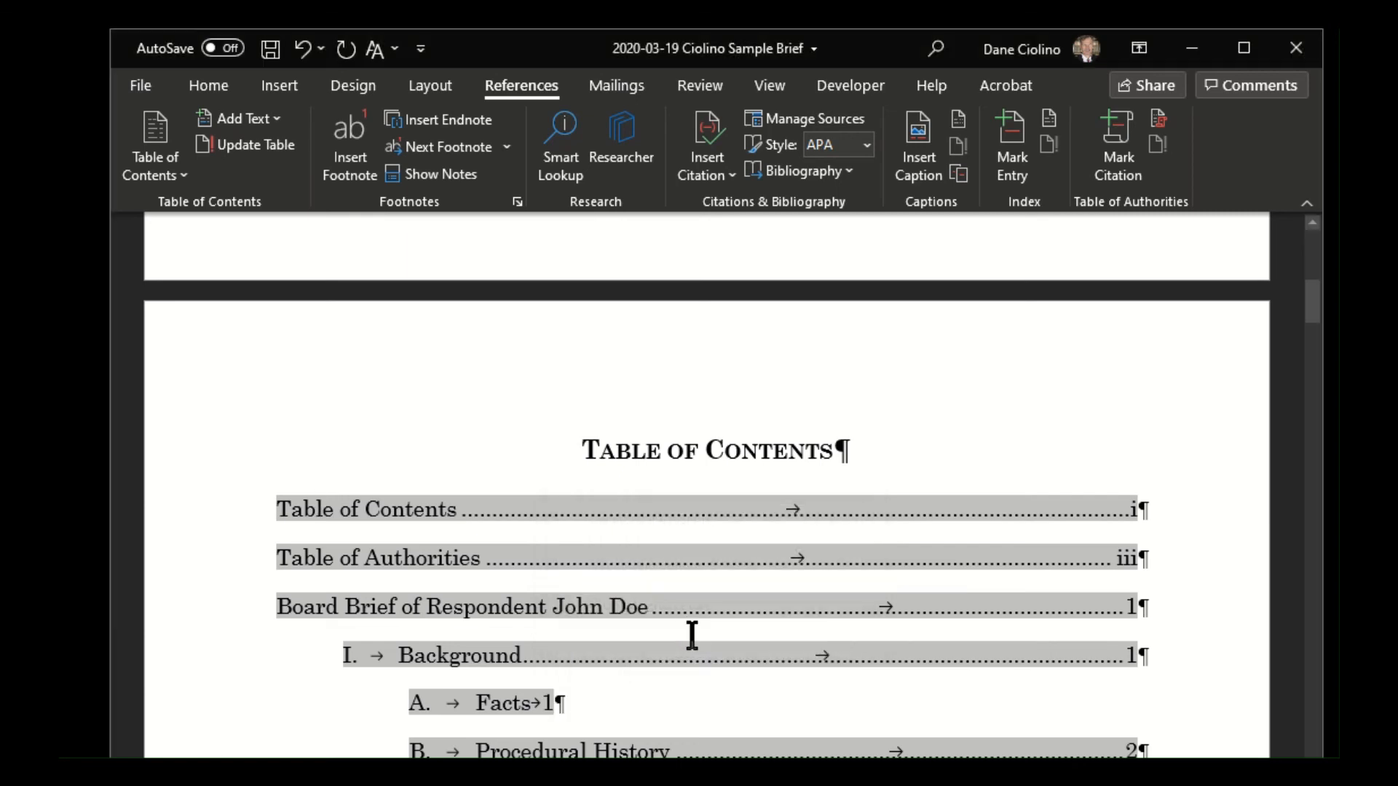
- Refresh the table of contents again with its Update Field command, choosing Update entire table
right_click(454, 514)
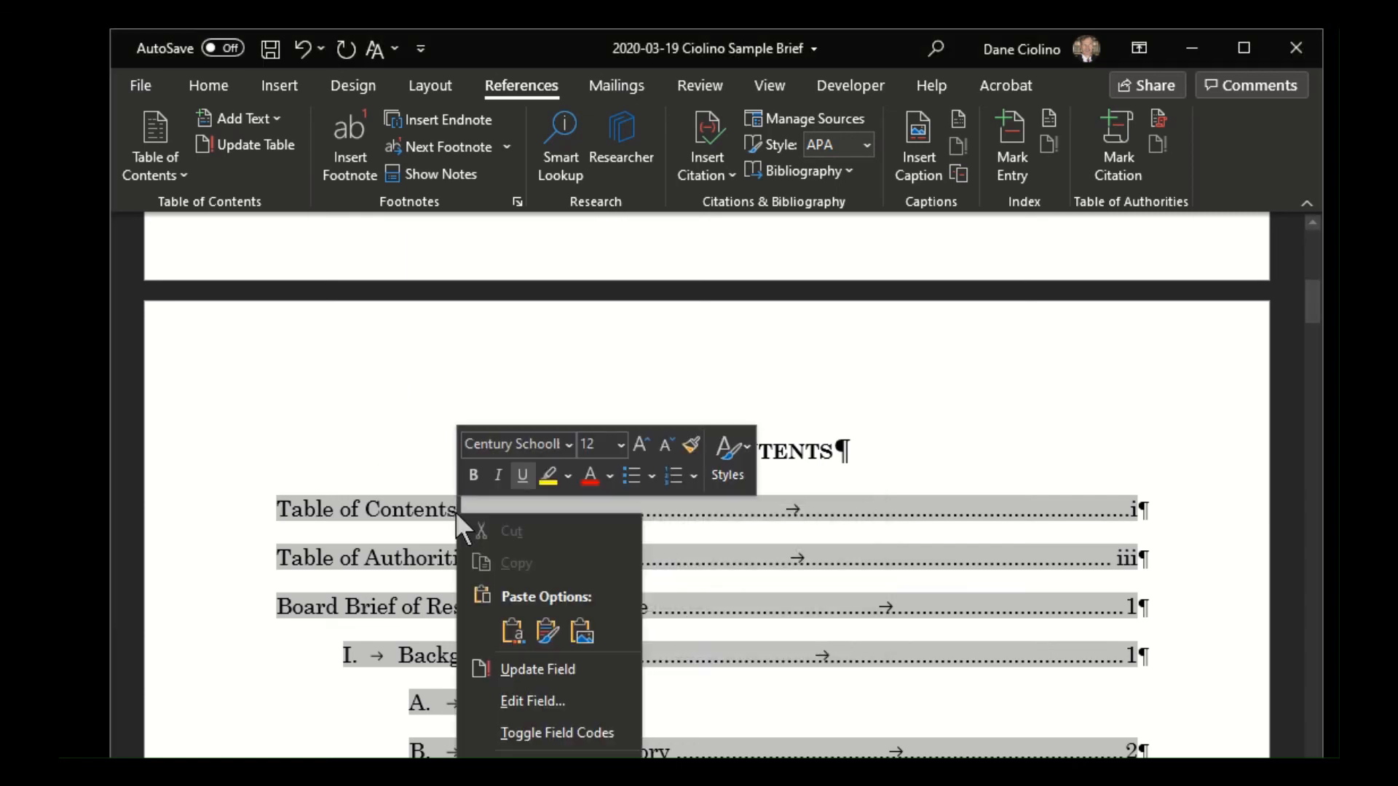
left_click(531, 667)
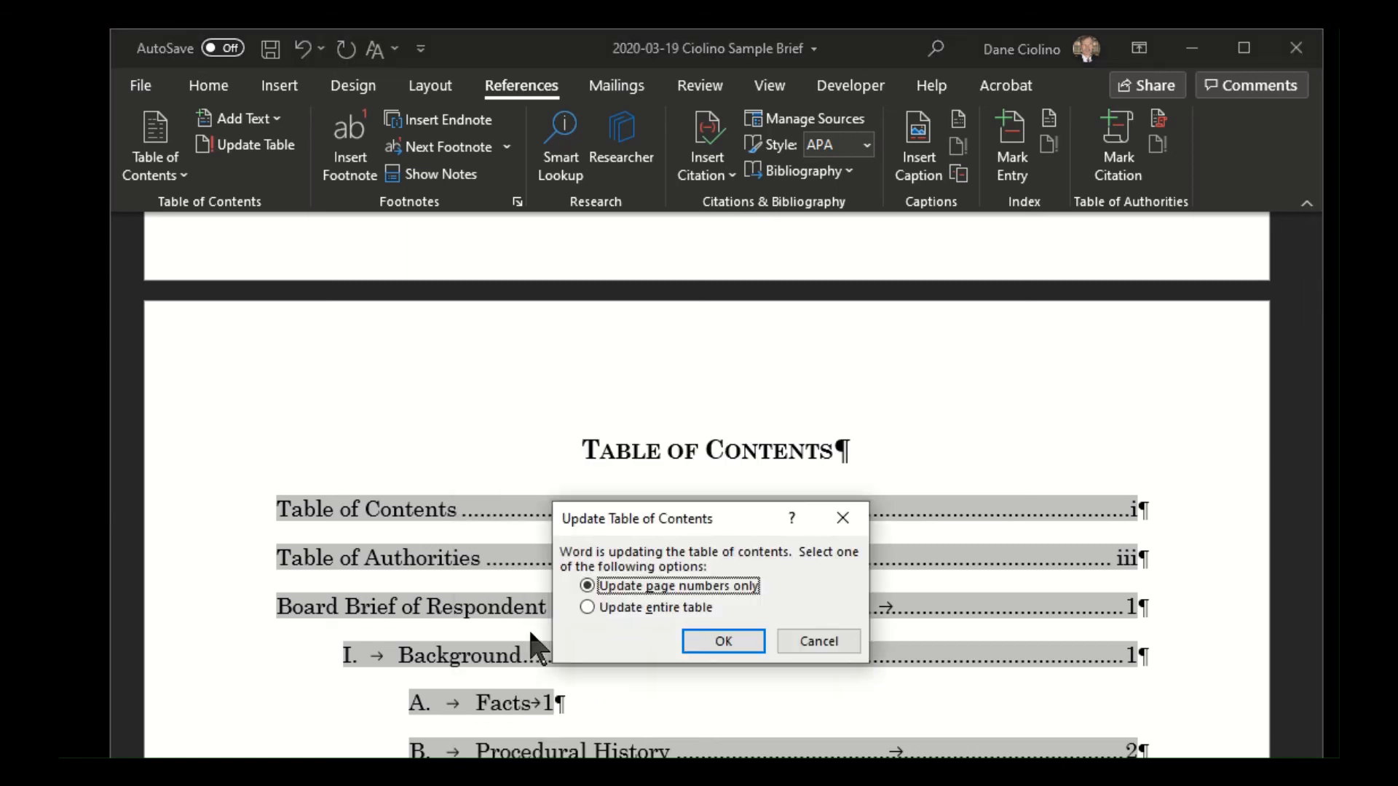
left_click(641, 607)
left_click(710, 642)
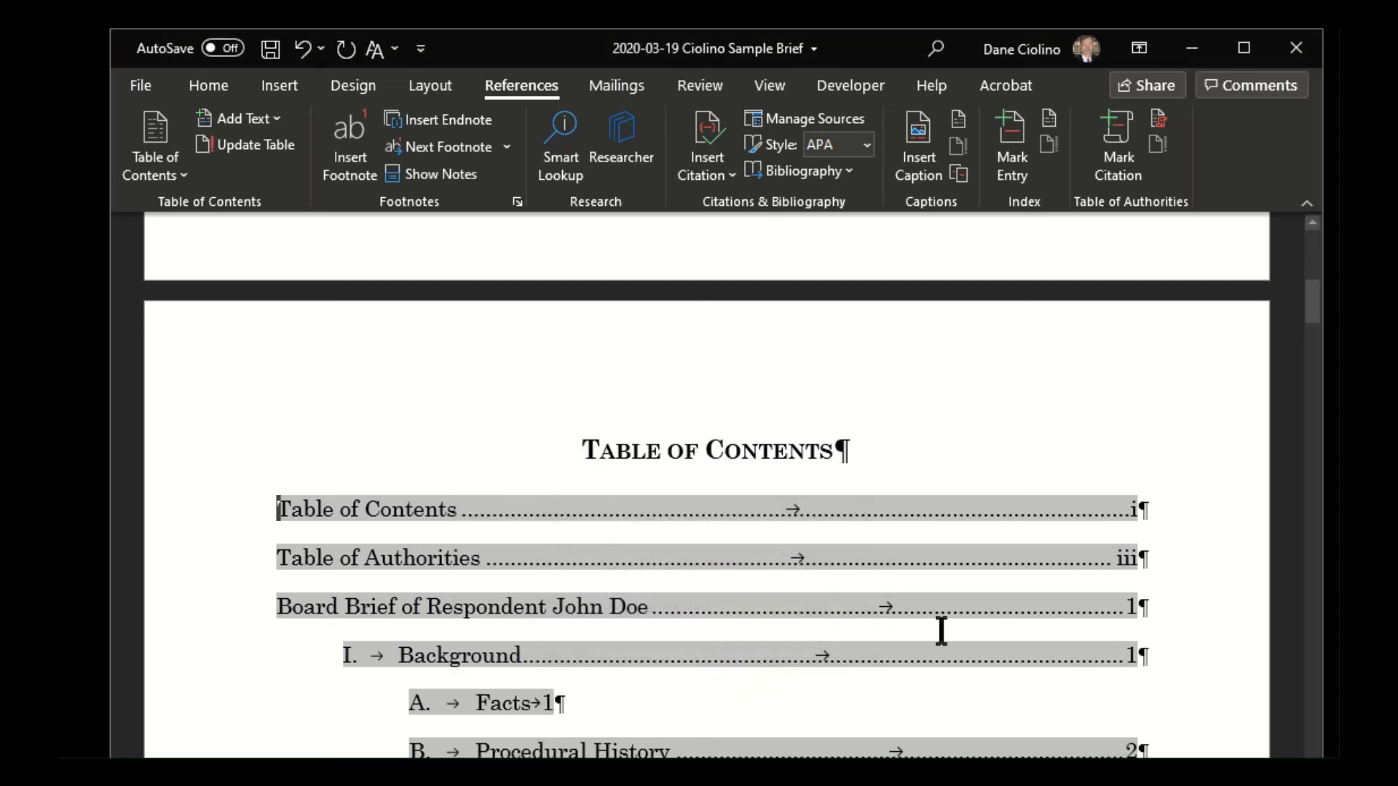